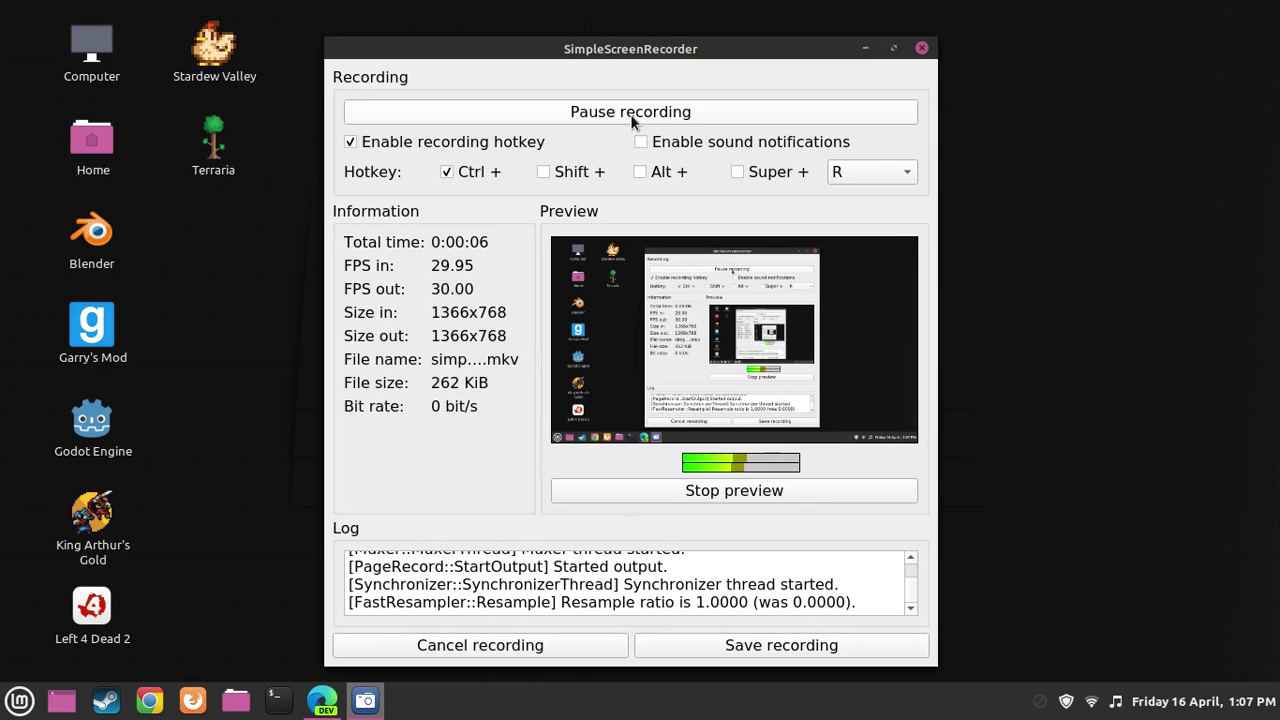
- Move the SimpleScreenRecorder window further right while recording continues
left_click_drag(637, 55, 743, 57)
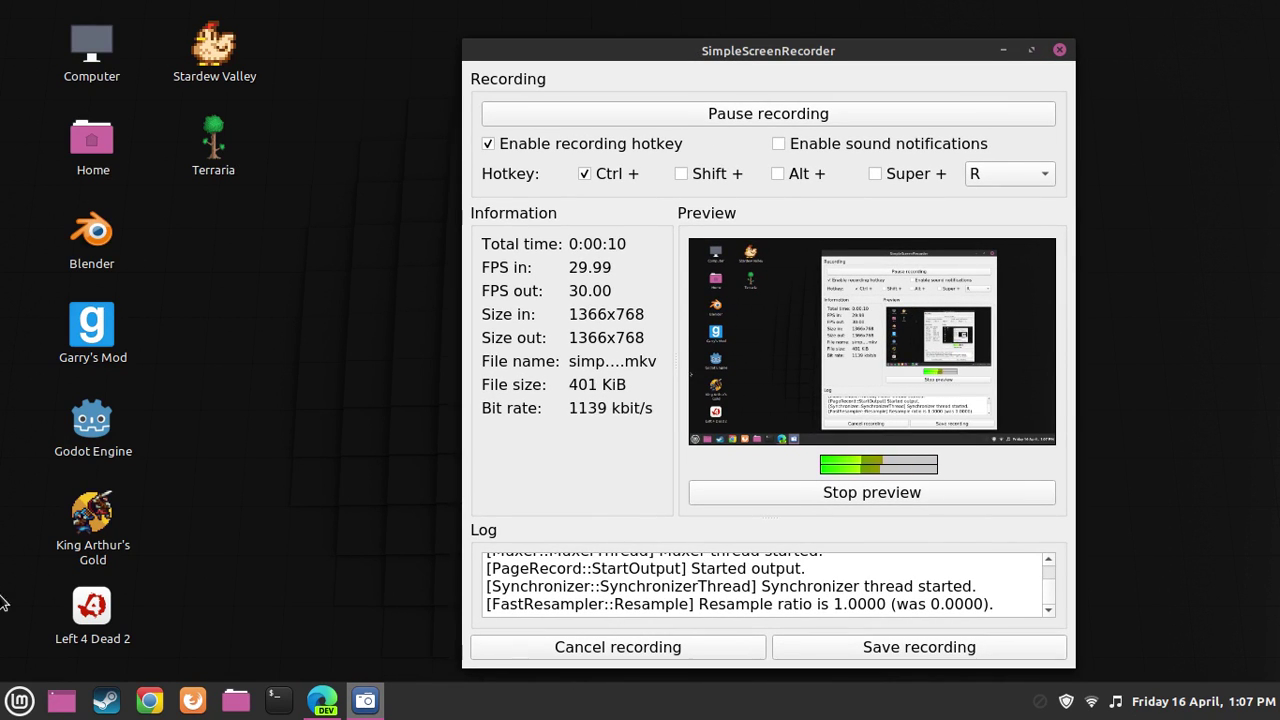
- Launch LibreOffice Base from the Mint menu and choose to open the existing Employees database
left_click(5, 704)
mouse_move(177, 391)
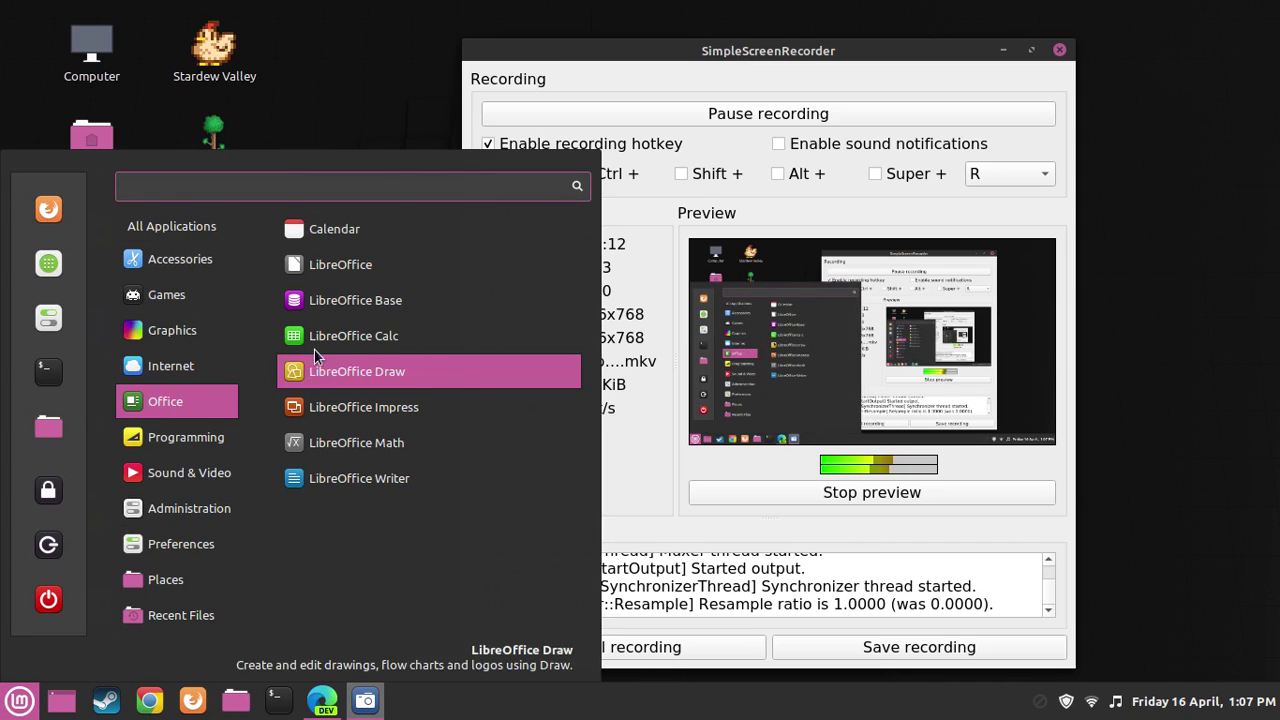
left_click(340, 306)
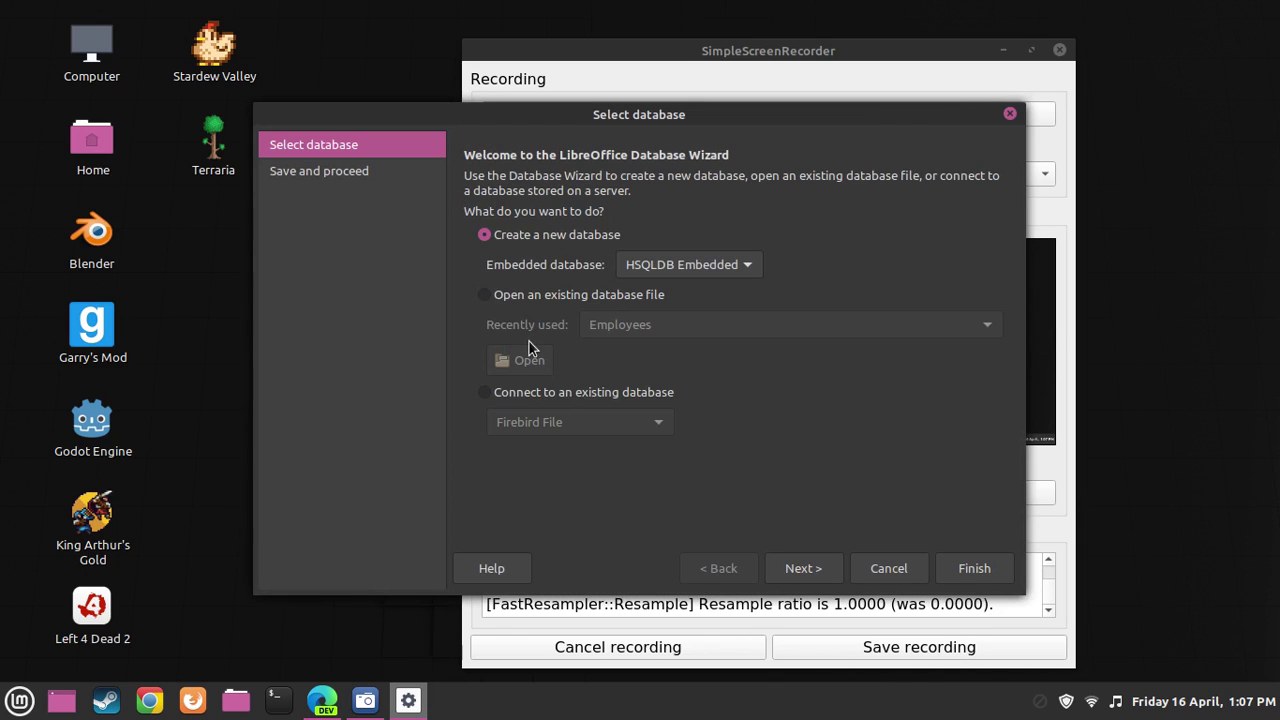
left_click(498, 296)
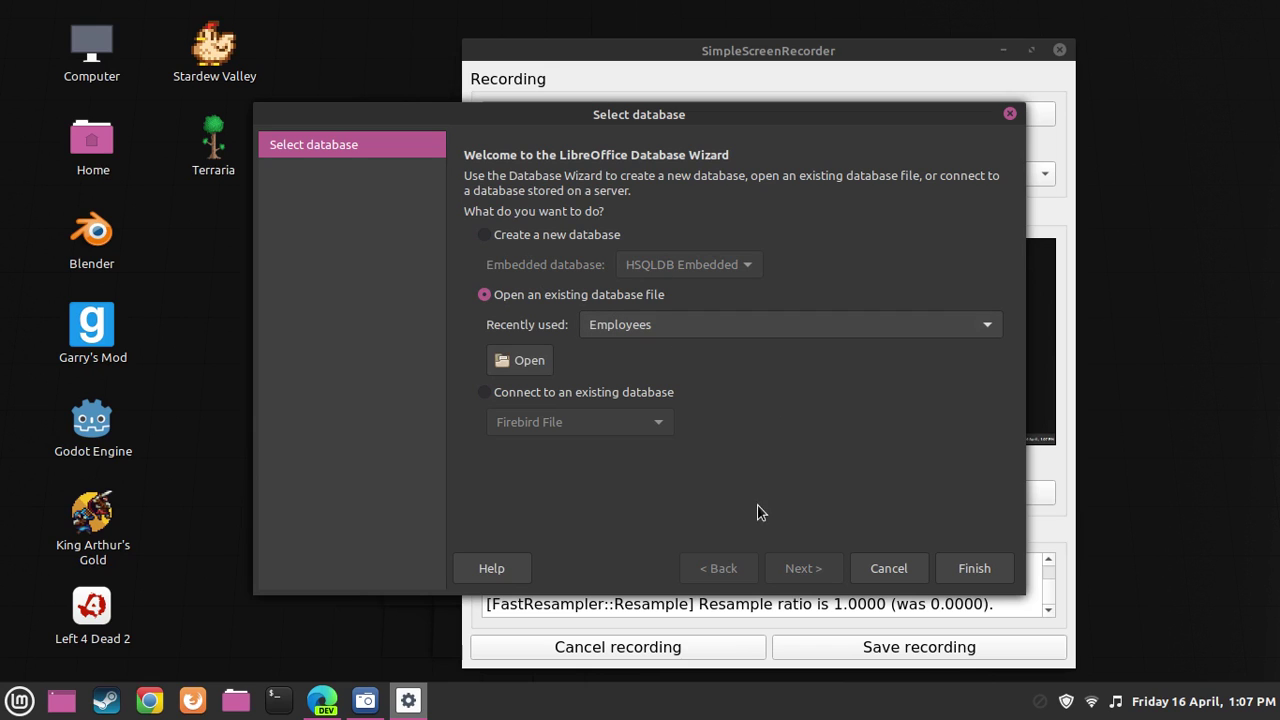
- Open Employees.odb full screen, view and close the six-record Customer table, then show Forms
left_click(956, 560)
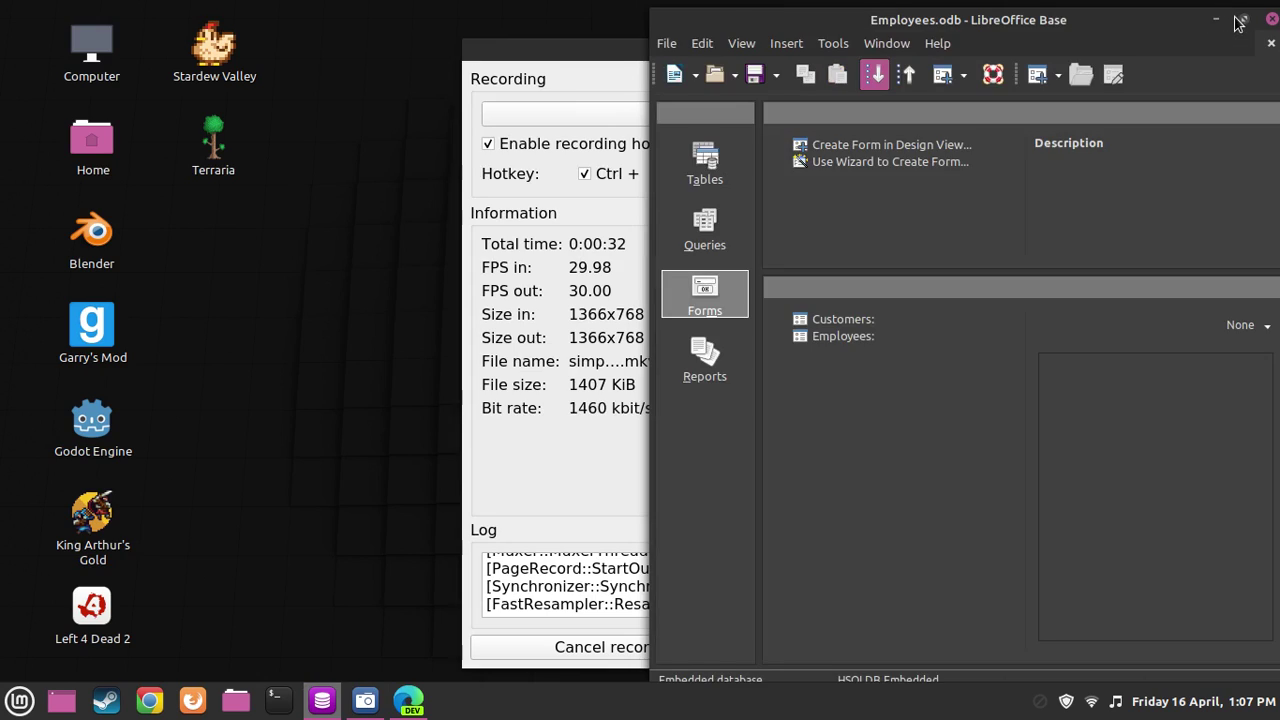
left_click(1244, 19)
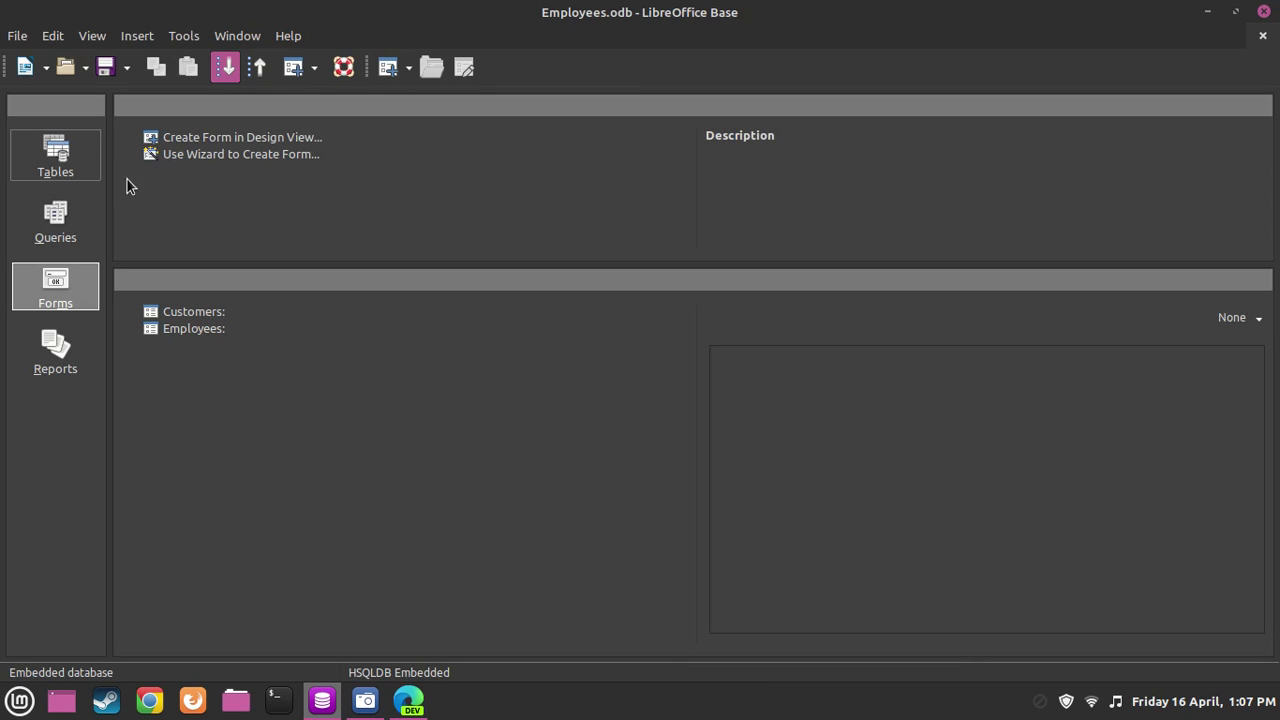
left_click(63, 166)
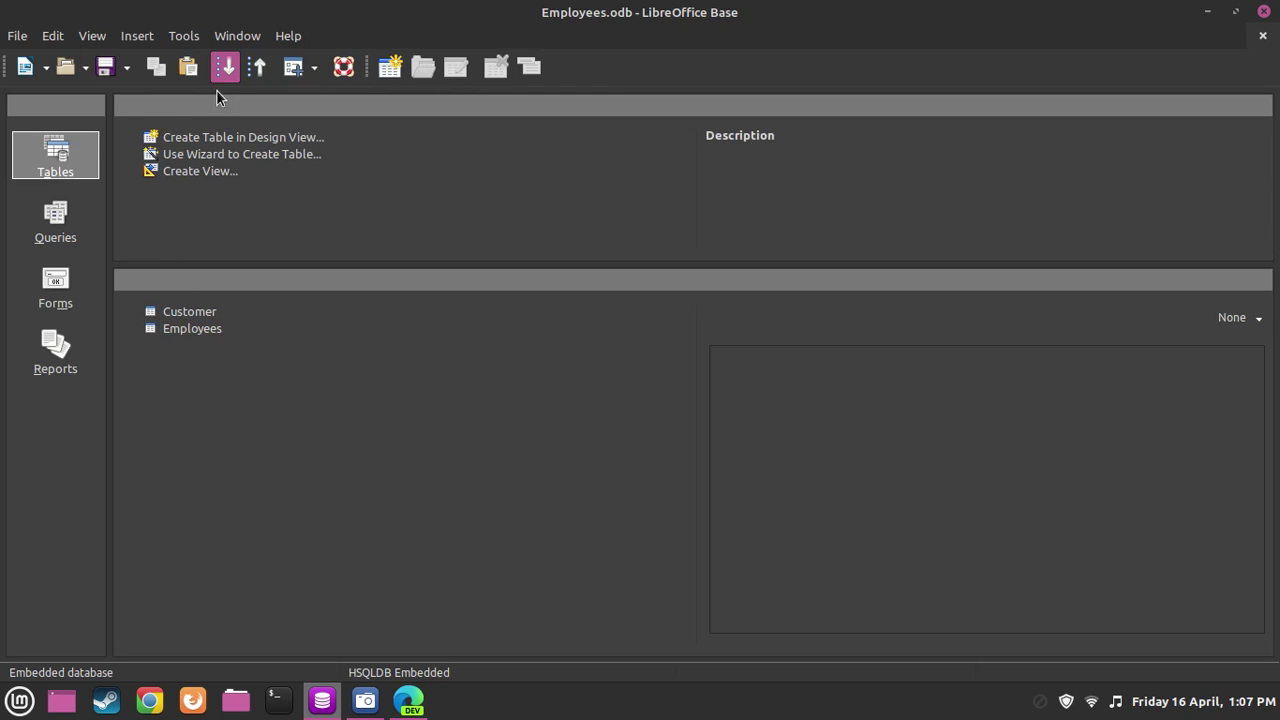
left_click(181, 310)
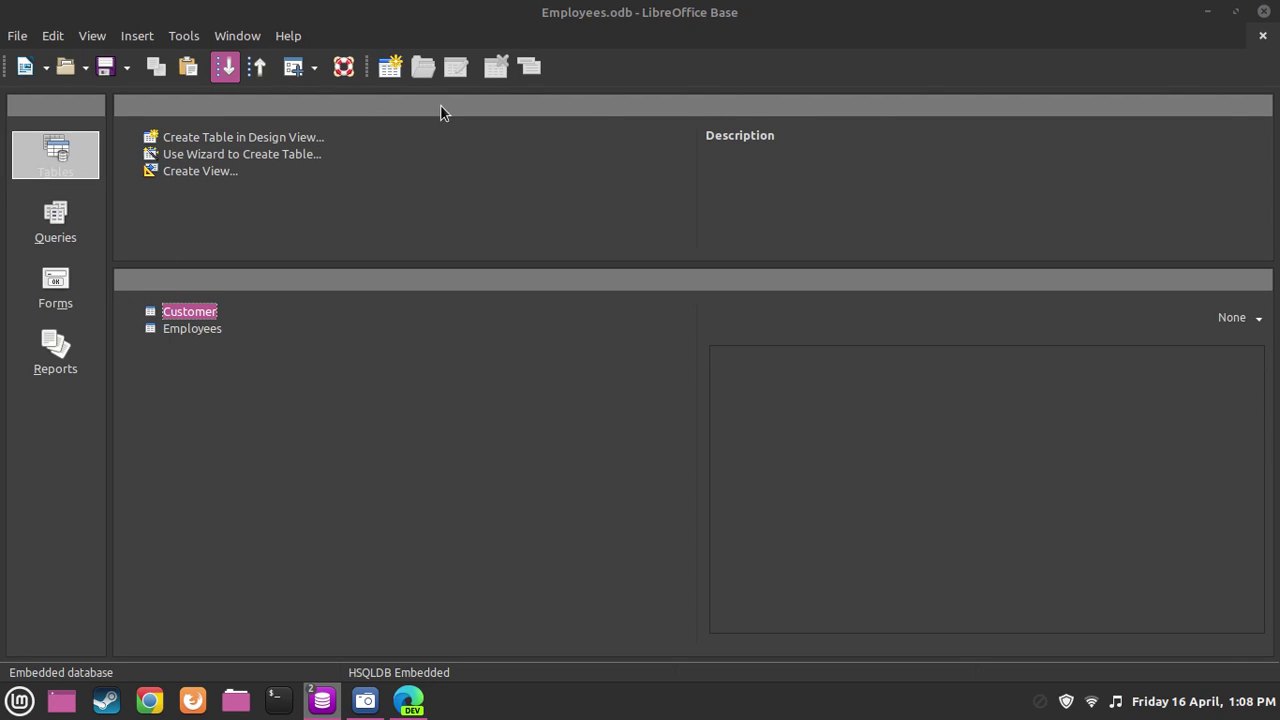
key("Return")
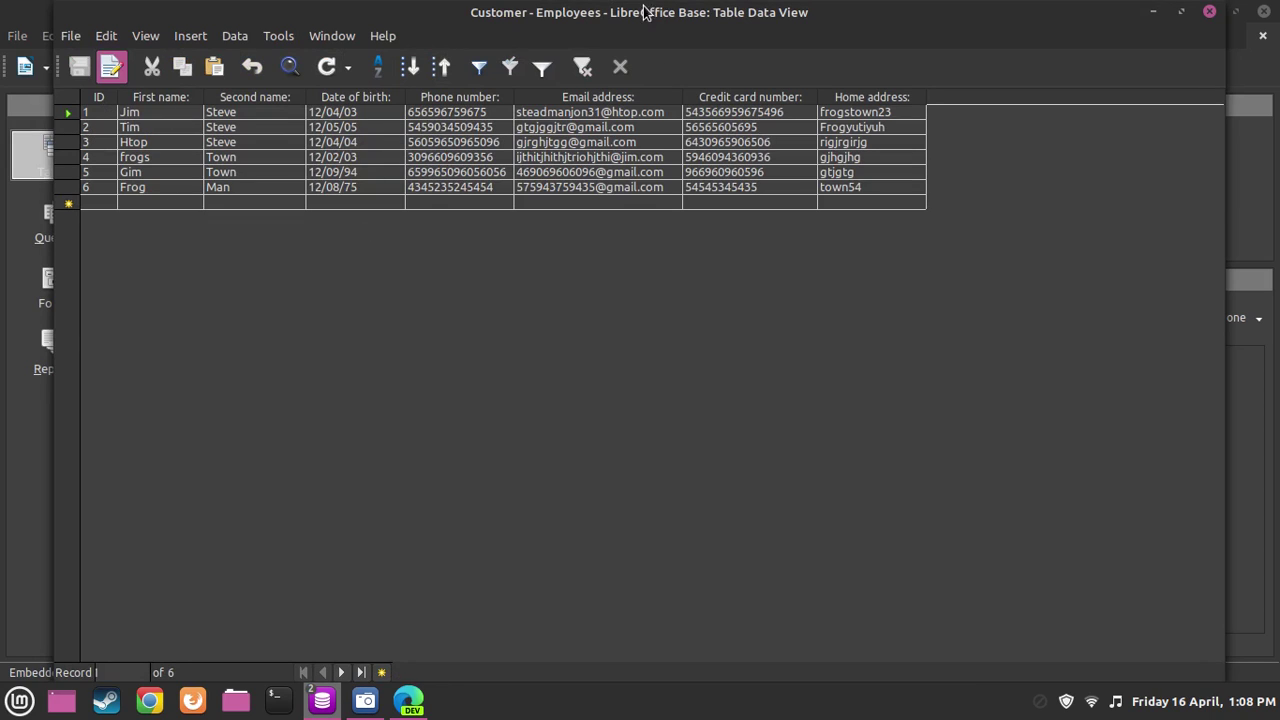
left_click(1209, 11)
left_click(62, 288)
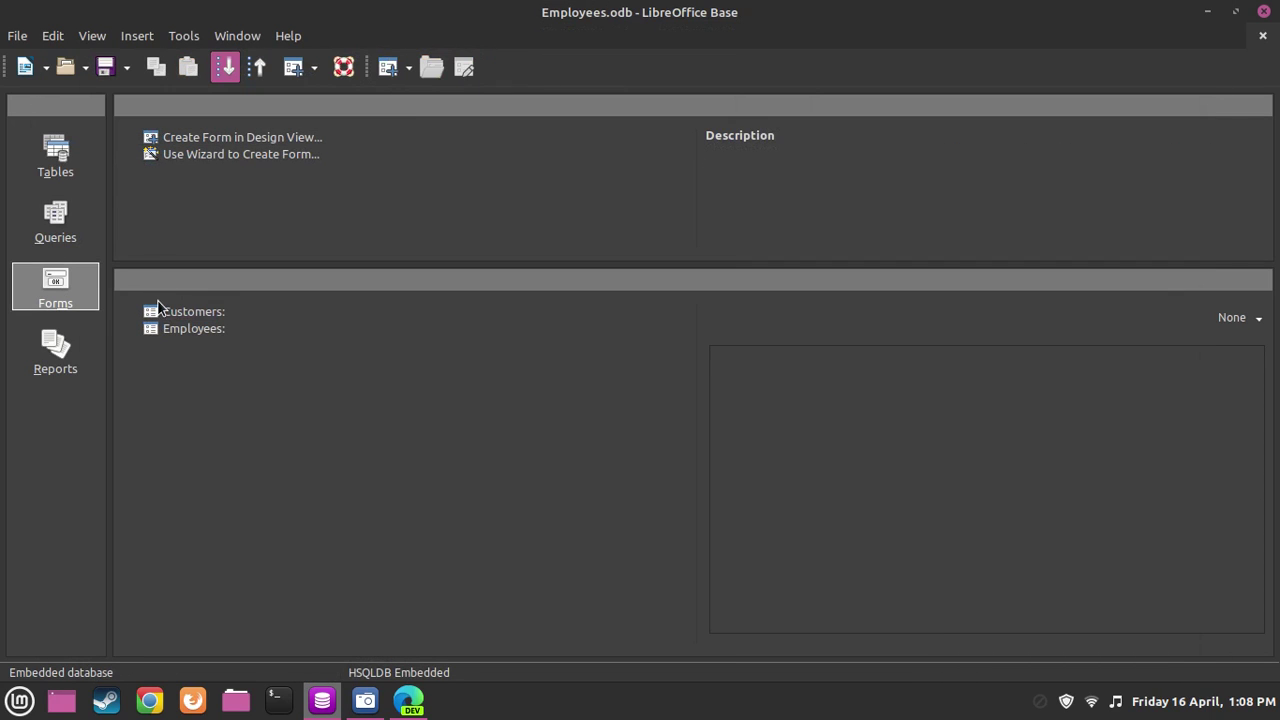
left_click(190, 312)
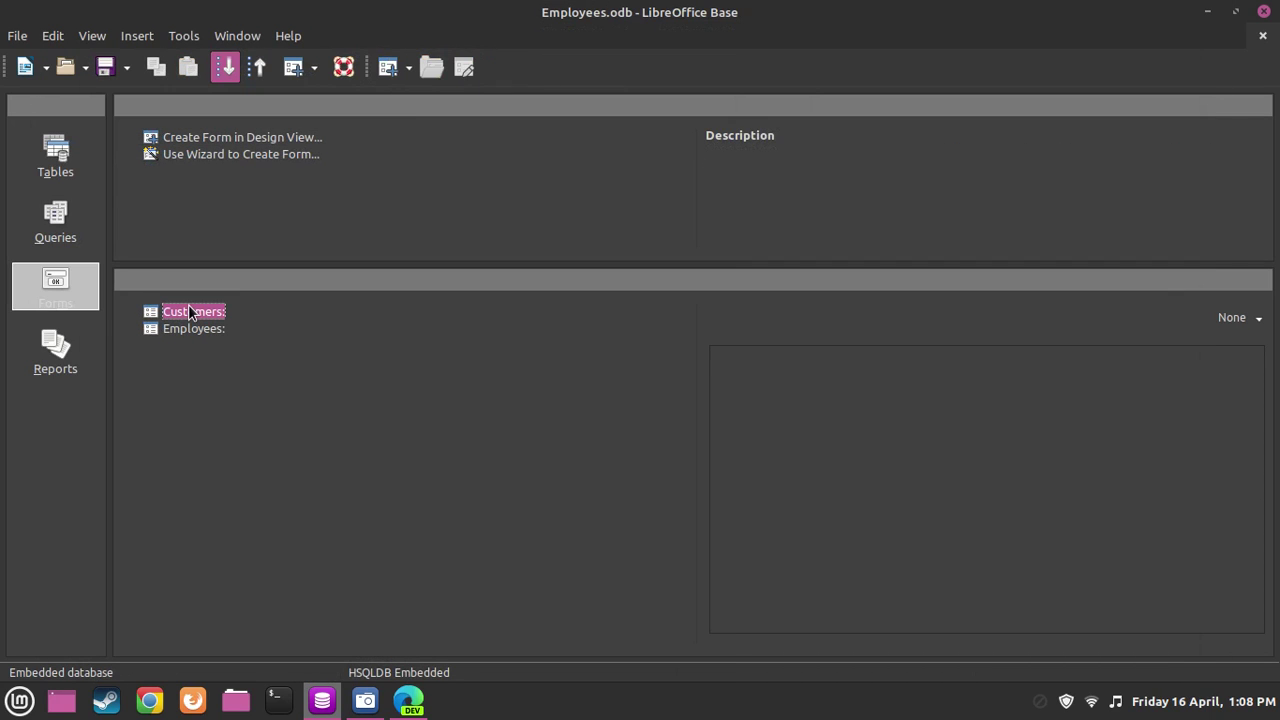
double_click(195, 312)
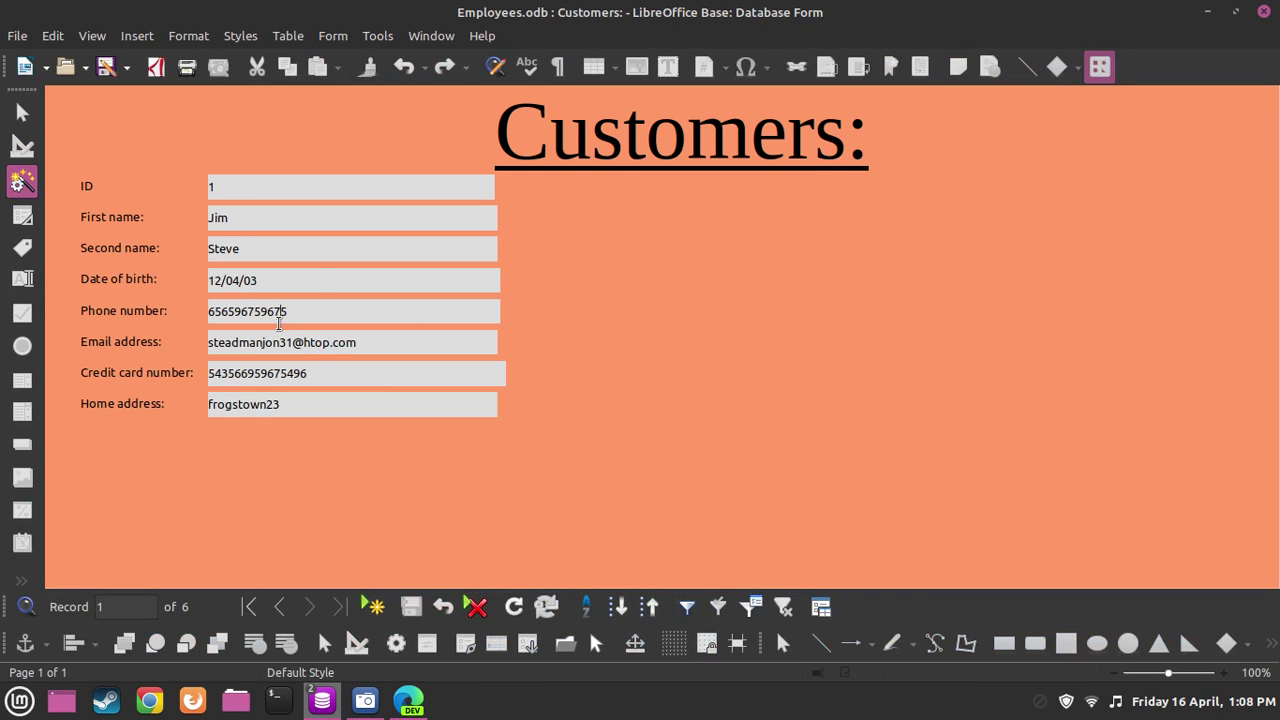
left_click(290, 289)
left_click_drag(766, 208, 994, 217)
left_click(828, 176)
left_click(1264, 11)
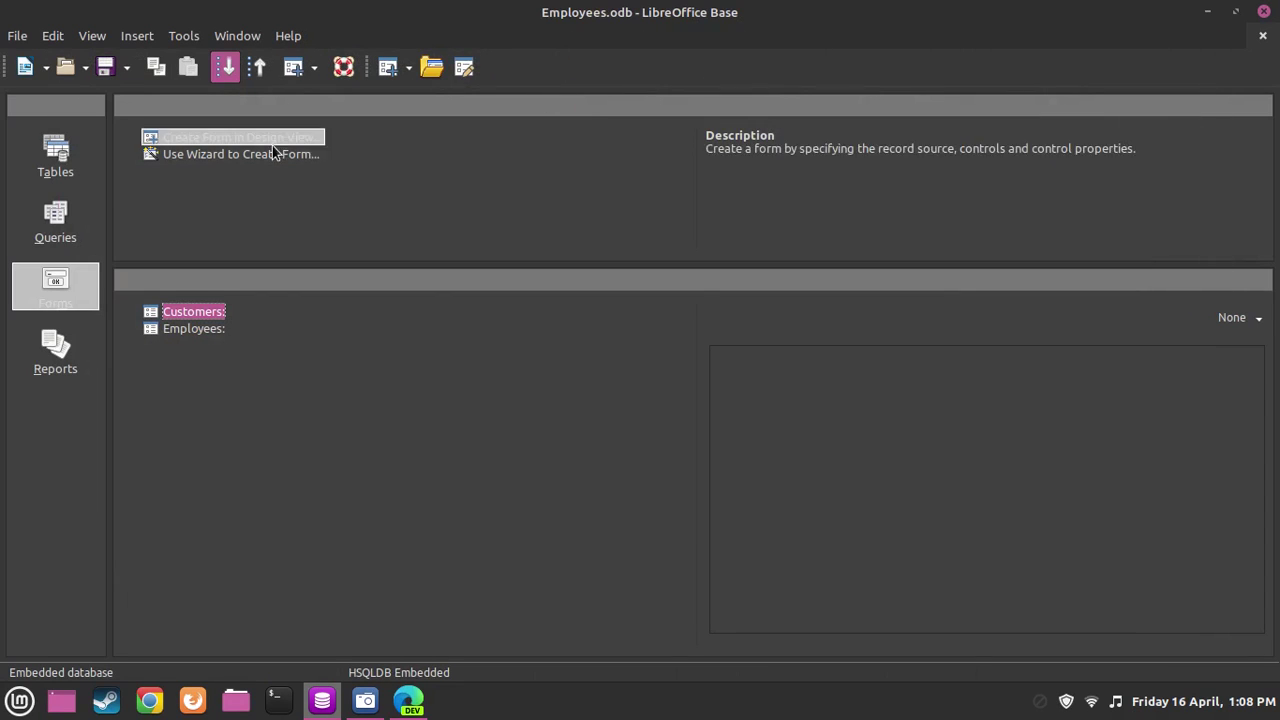
- Start the Query Wizard from Queries and add all Customer table fields to the query
left_click(58, 218)
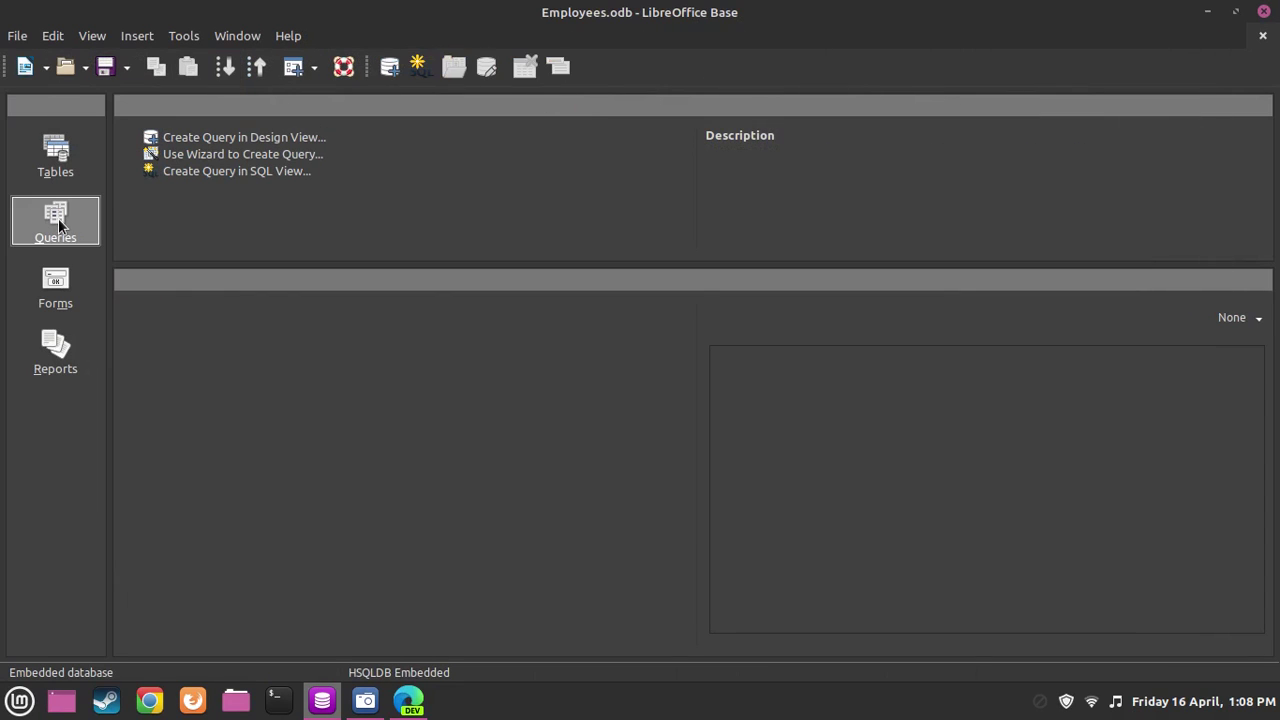
left_click(295, 158)
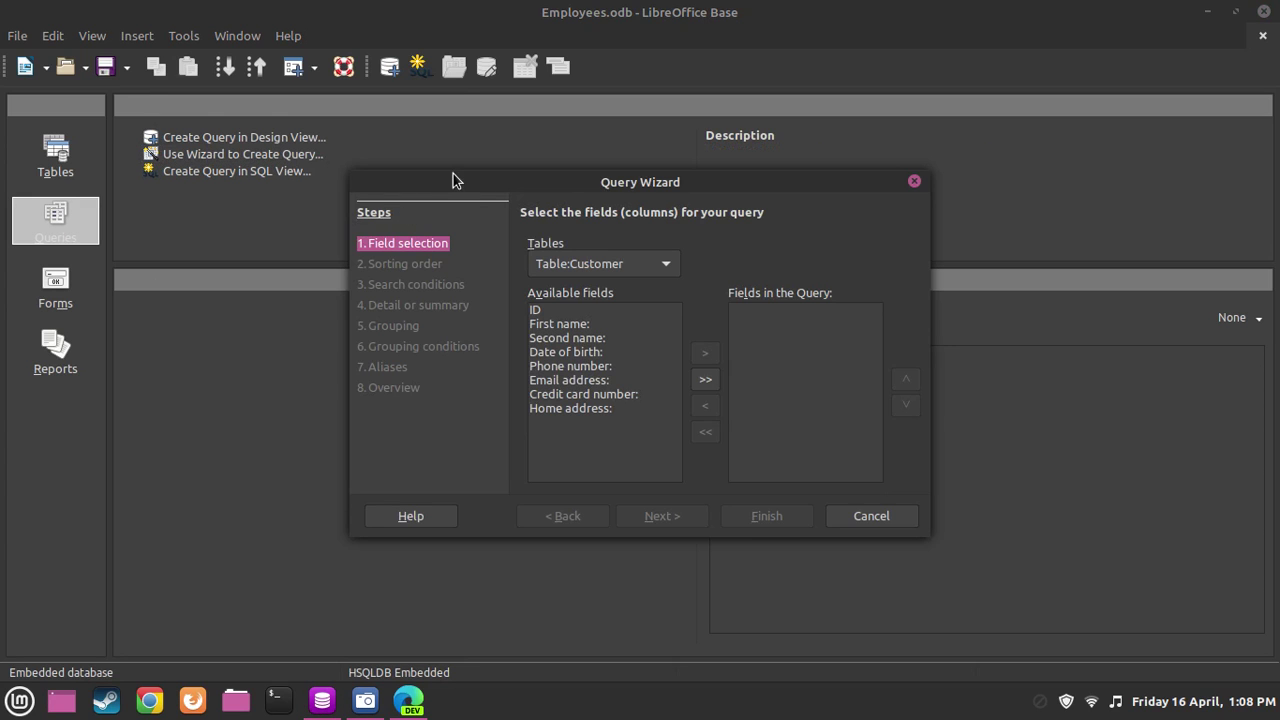
left_click_drag(452, 175, 443, 123)
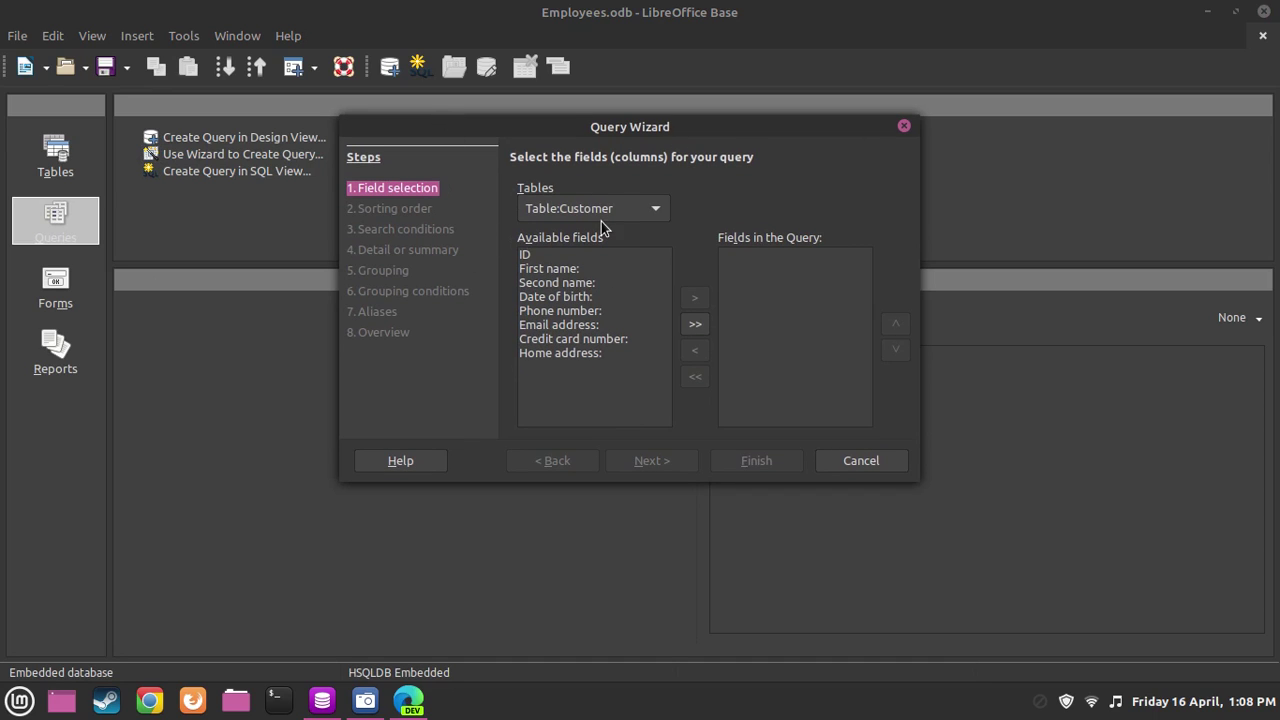
left_click(690, 325)
- Sort the query by Customer.ID, then Home address, Phone number and Second name
left_click(626, 460)
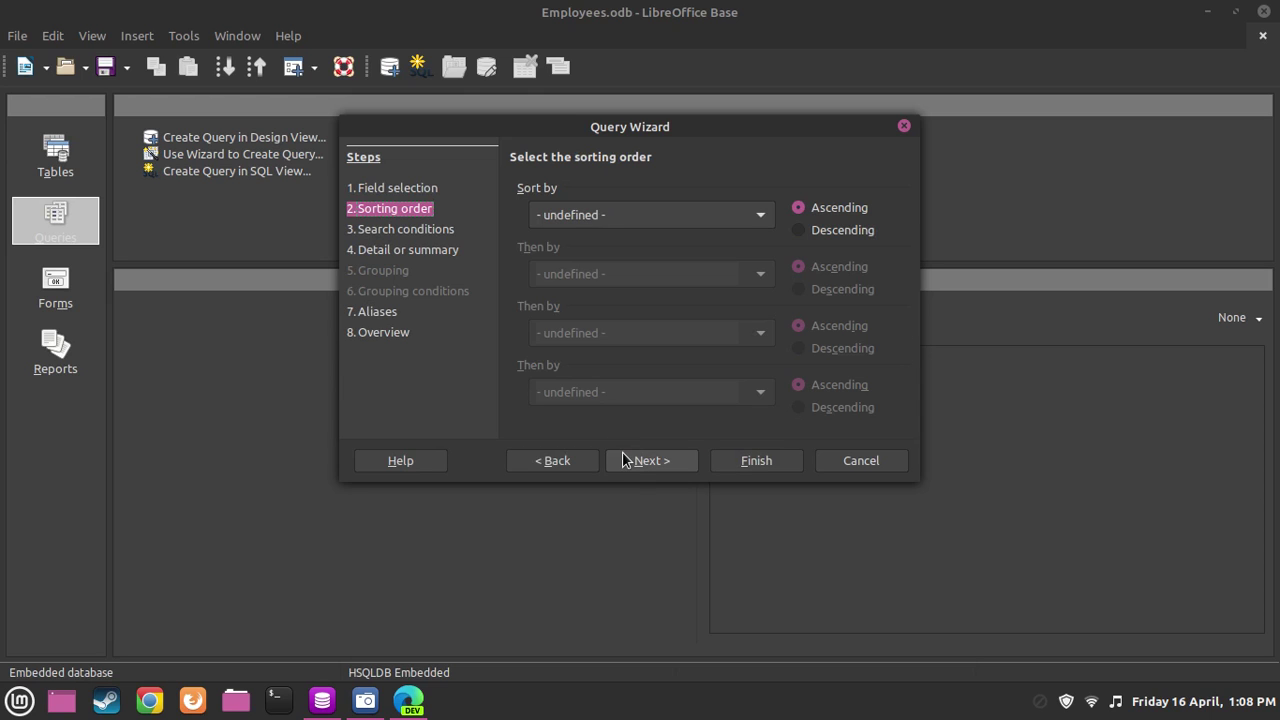
left_click(575, 214)
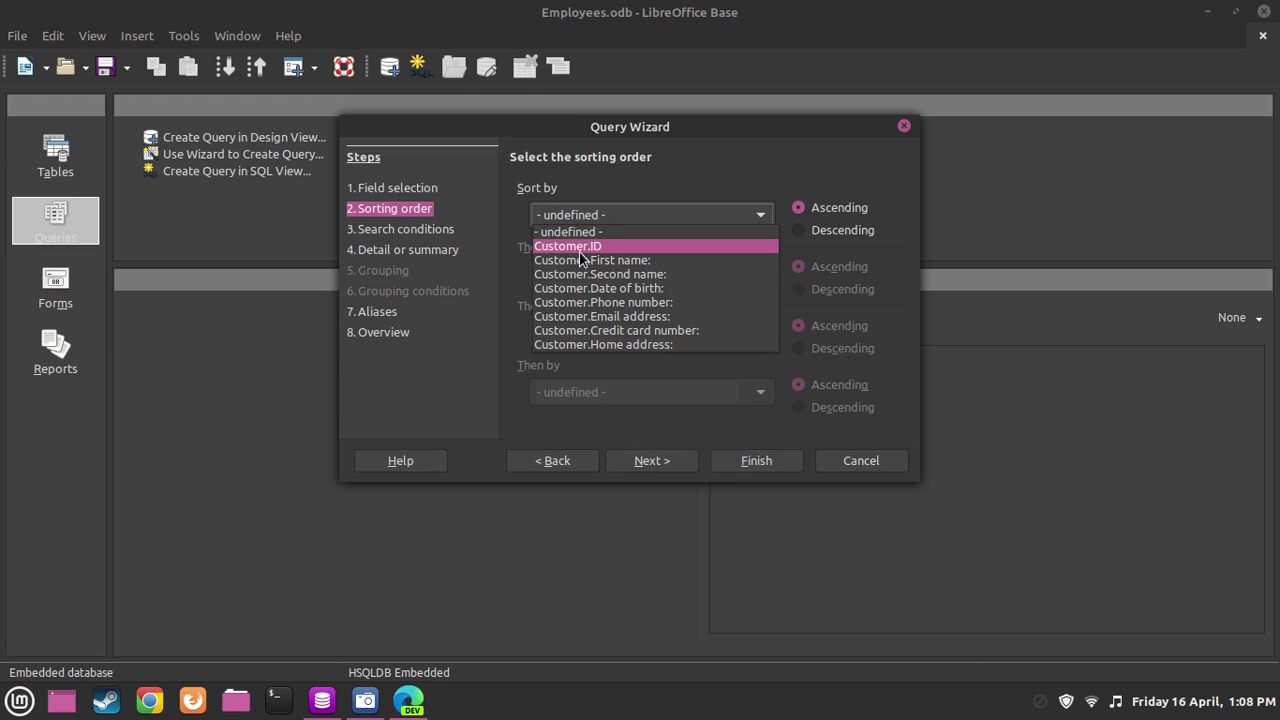
left_click(598, 262)
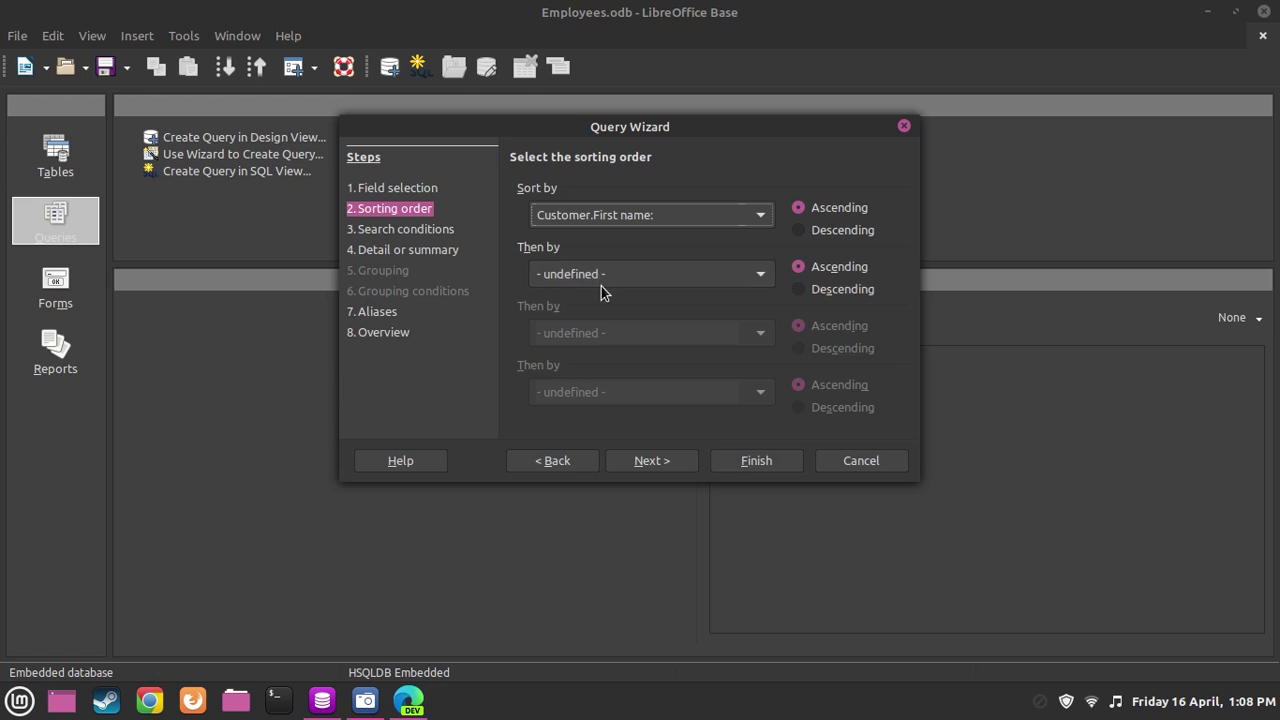
left_click(622, 214)
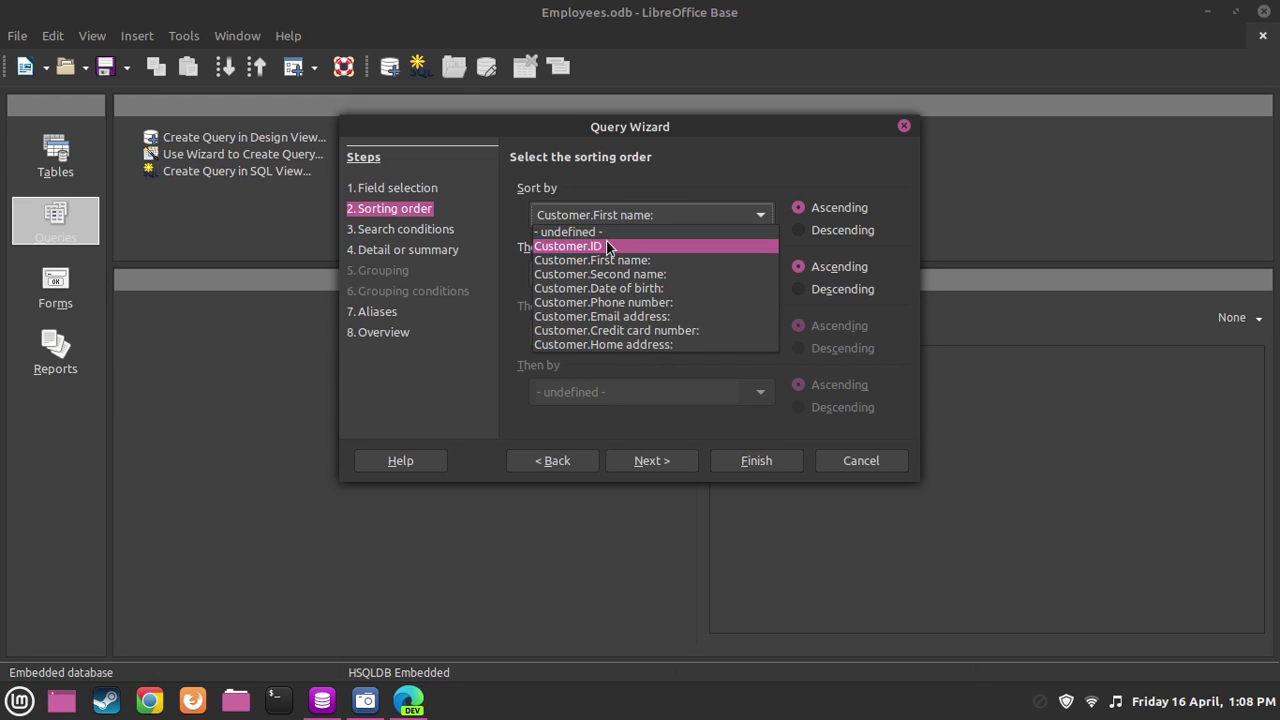
left_click(606, 240)
left_click(599, 268)
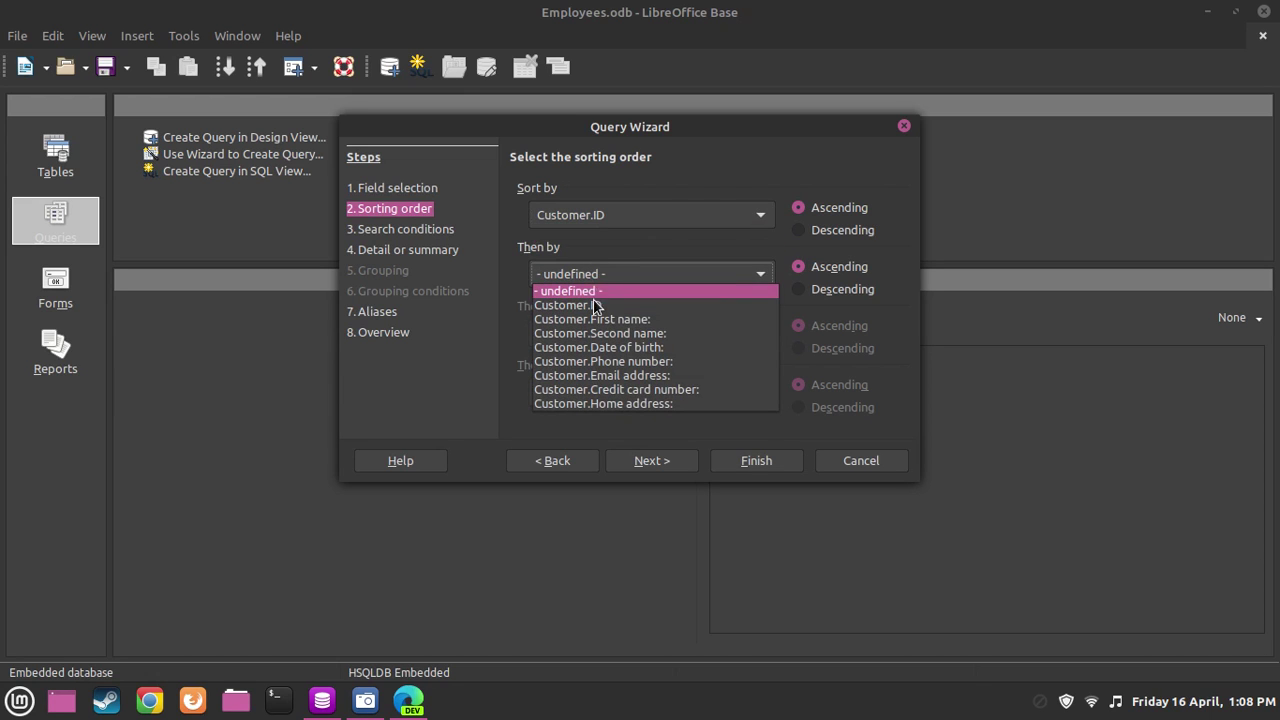
left_click(645, 404)
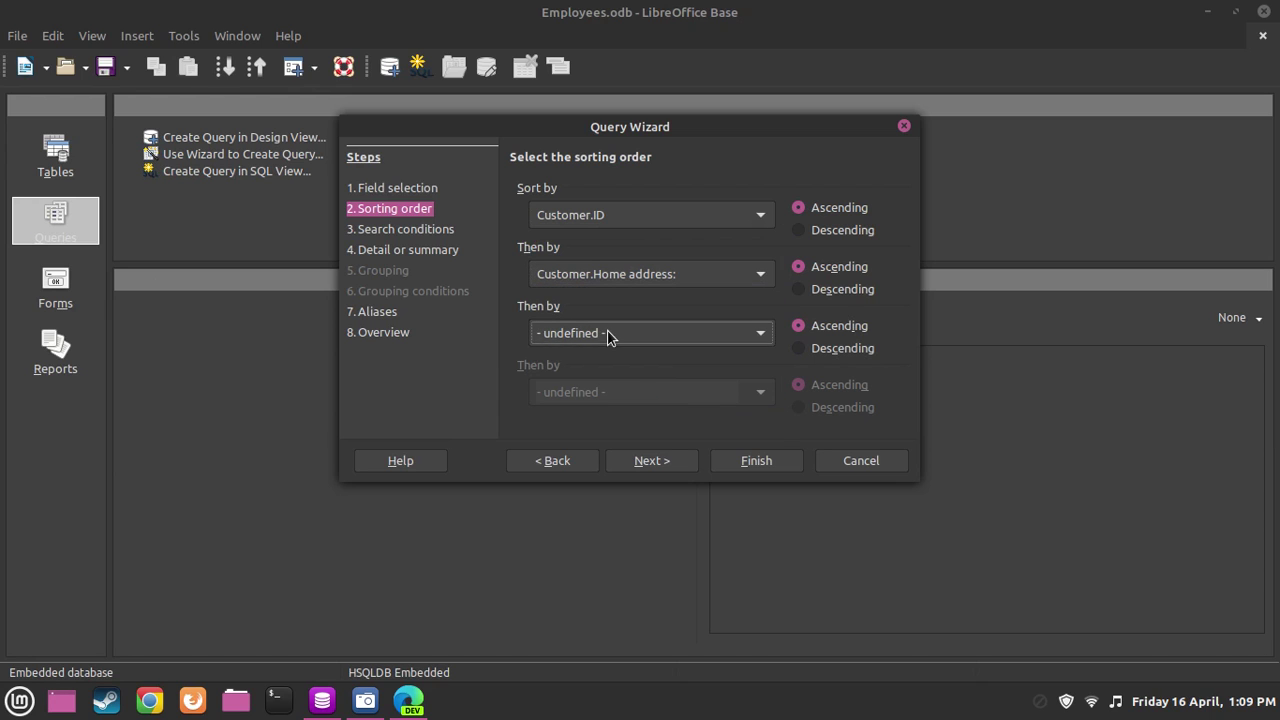
left_click(608, 337)
left_click(633, 424)
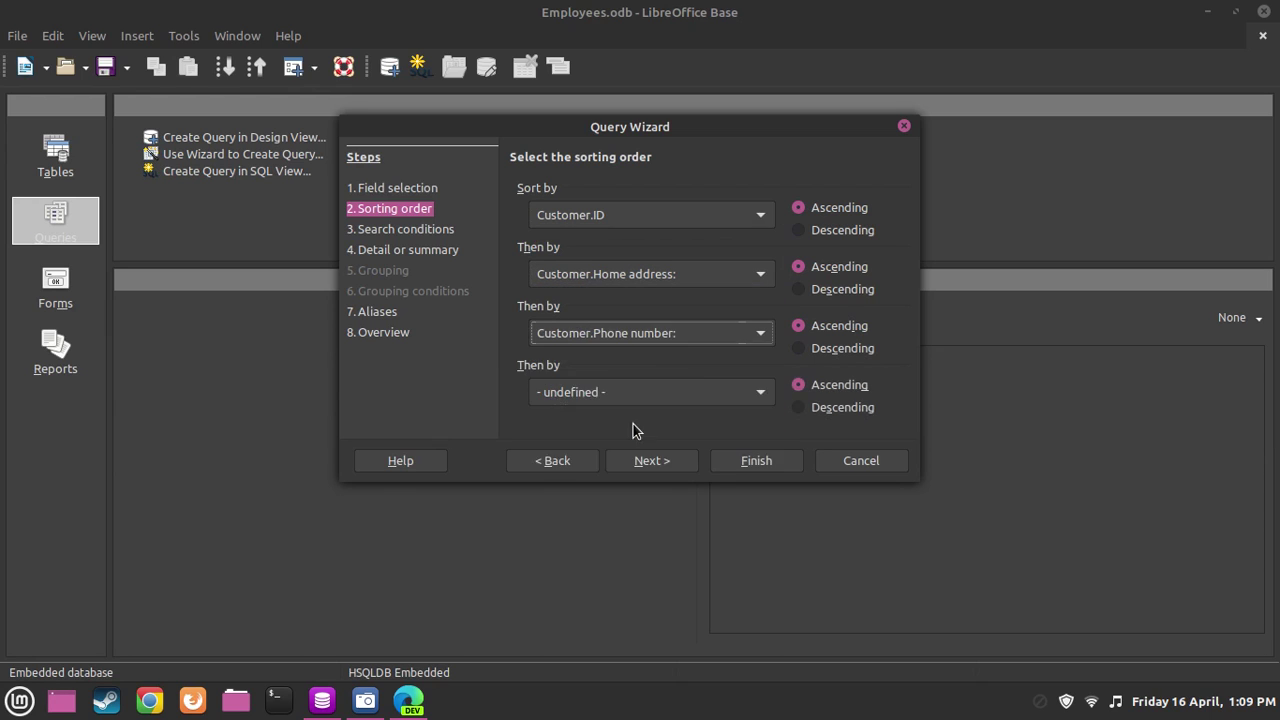
left_click(598, 397)
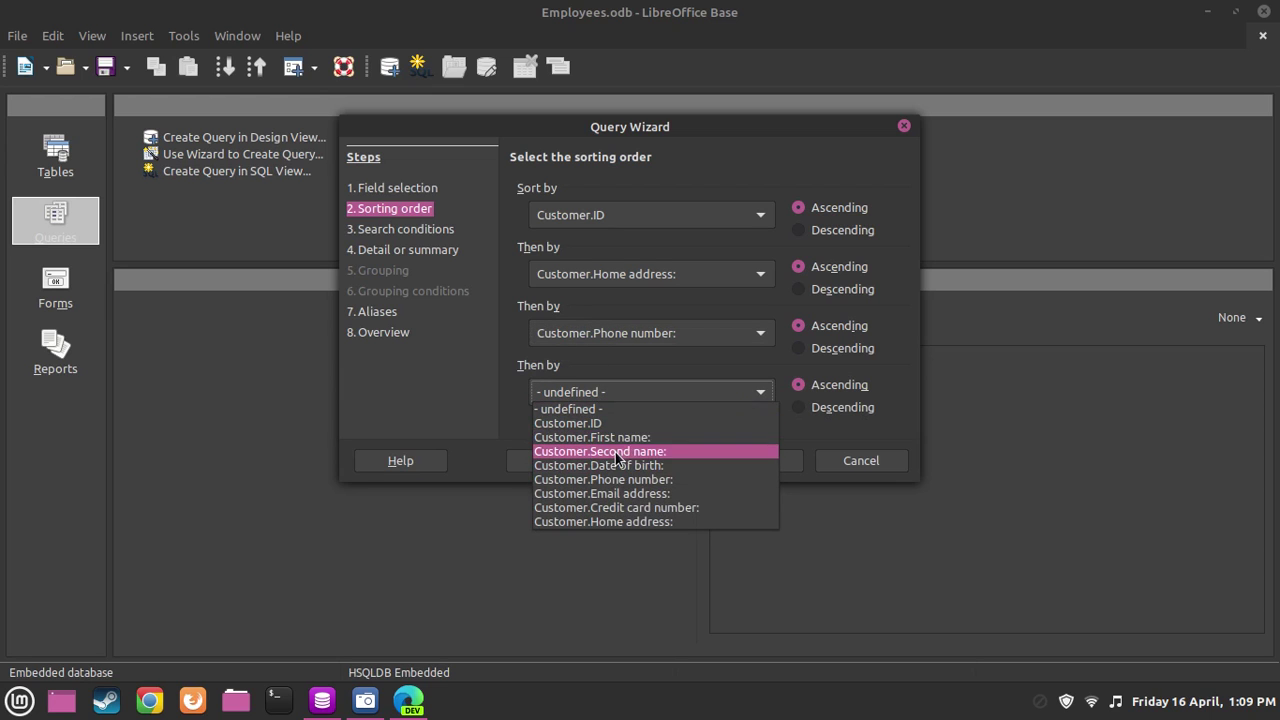
left_click(615, 452)
- Skip the remaining wizard steps and finish to create Query_Customer
left_click(672, 460)
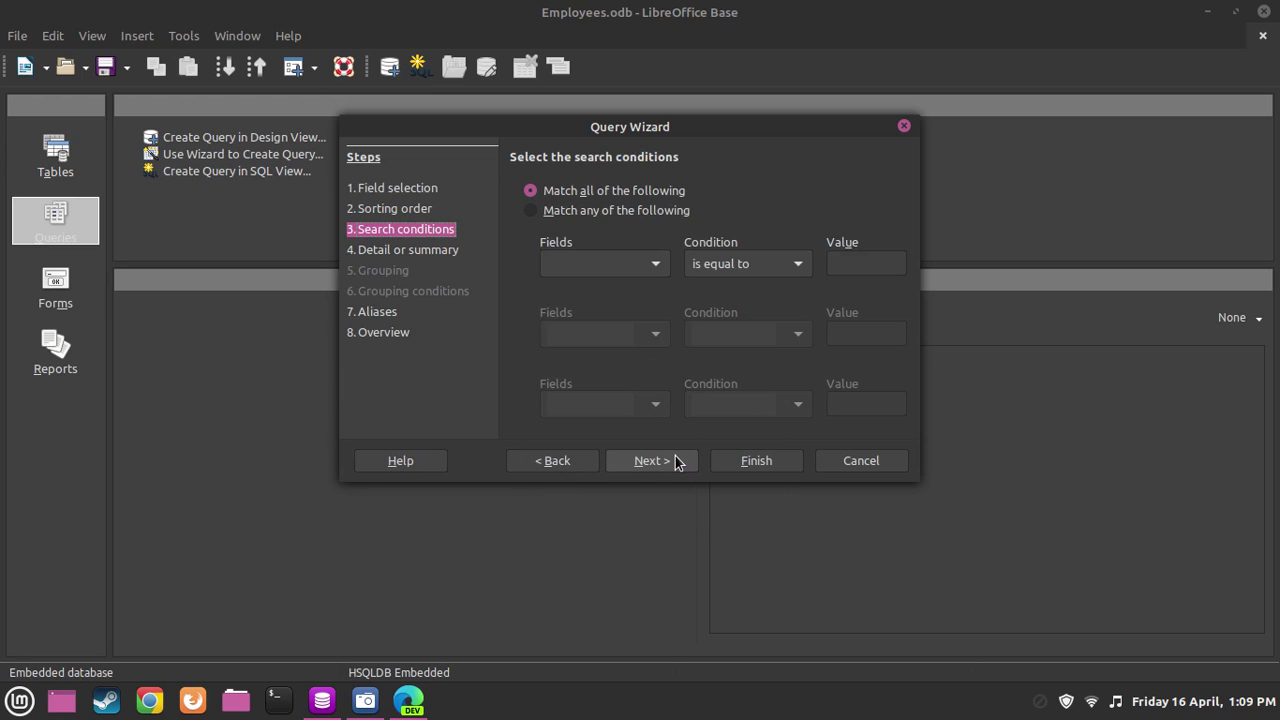
left_click(672, 460)
left_click(672, 460)
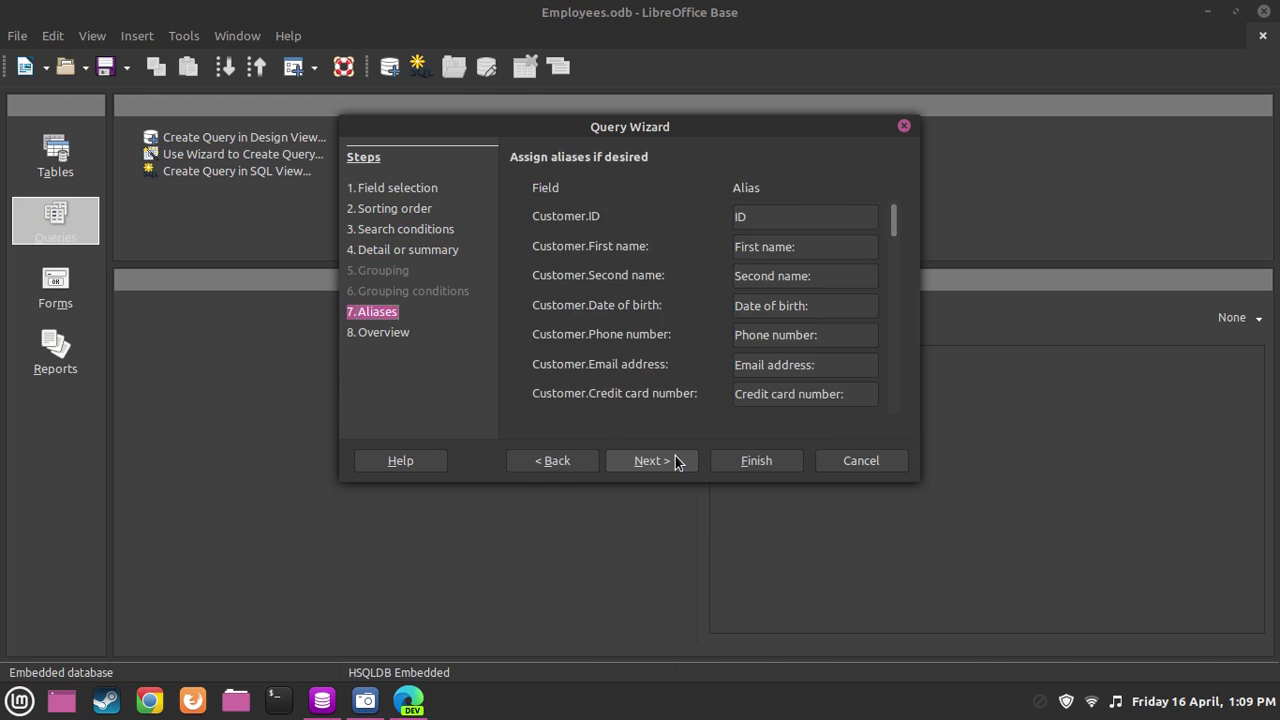
left_click(672, 460)
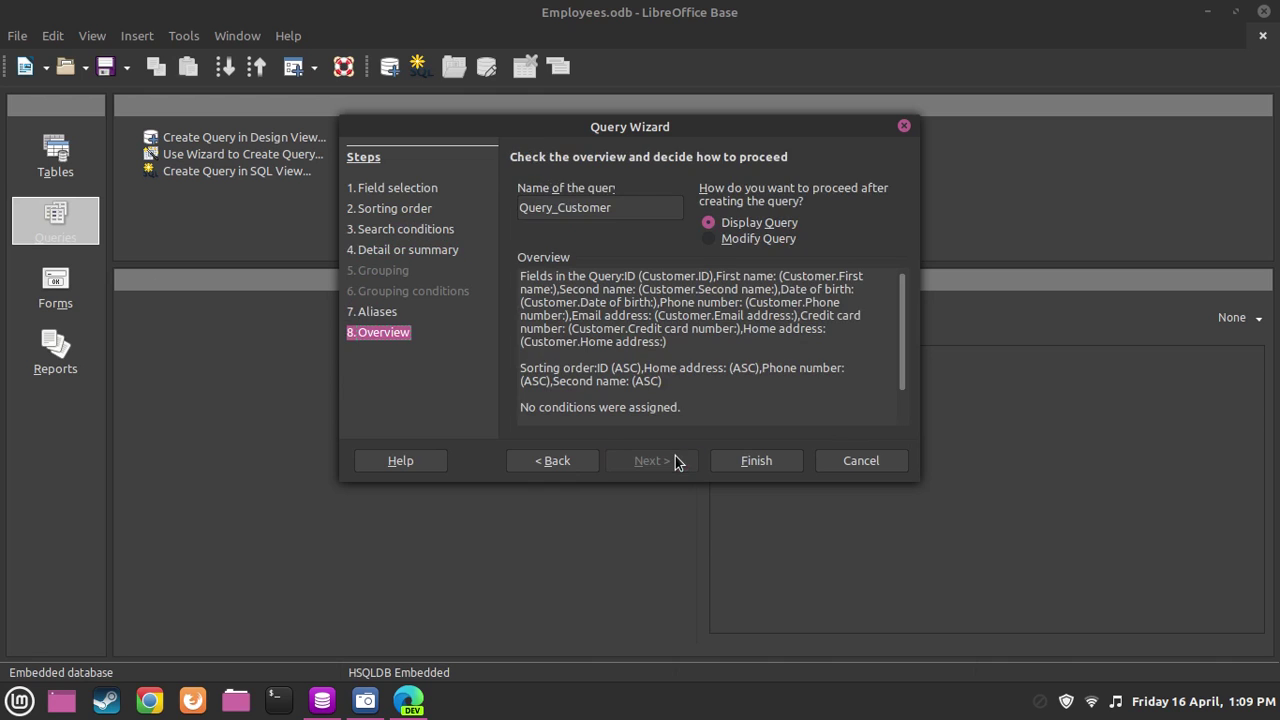
left_click(730, 461)
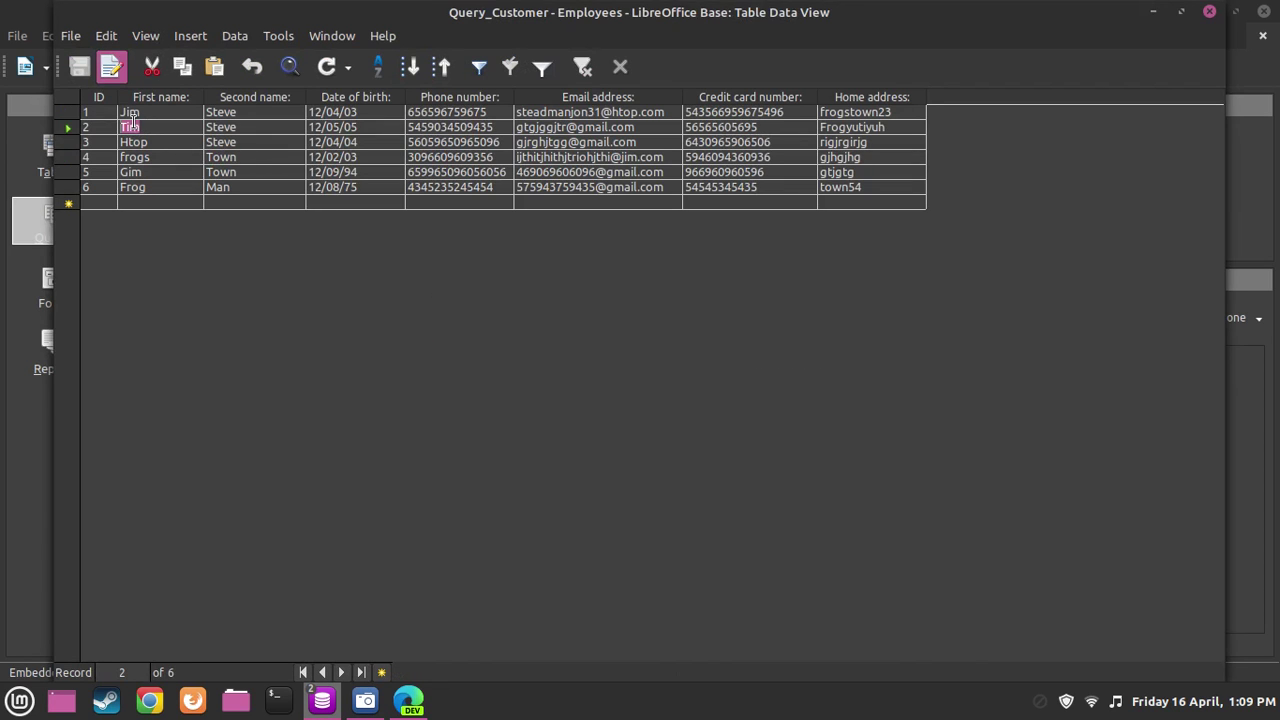
- Browse a few Query_Customer records, close the results and reopen Query_Customer from the list
left_click(430, 173)
left_click(670, 160)
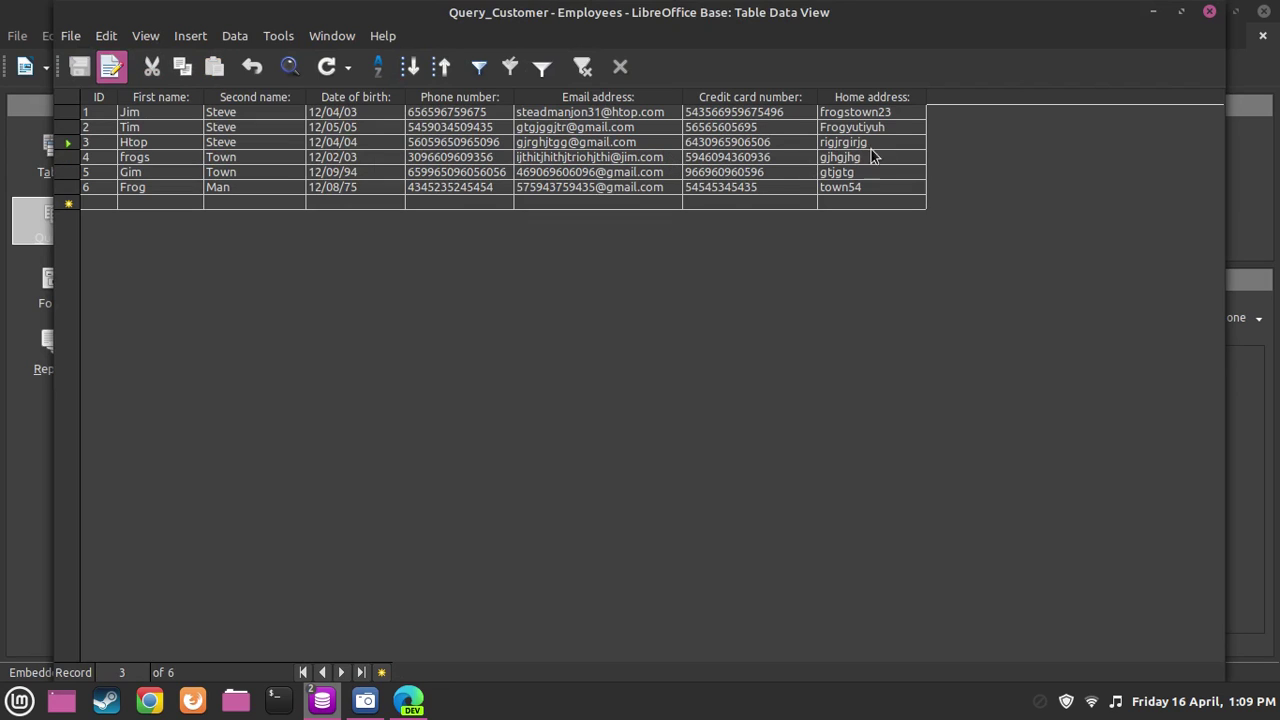
left_click(606, 128)
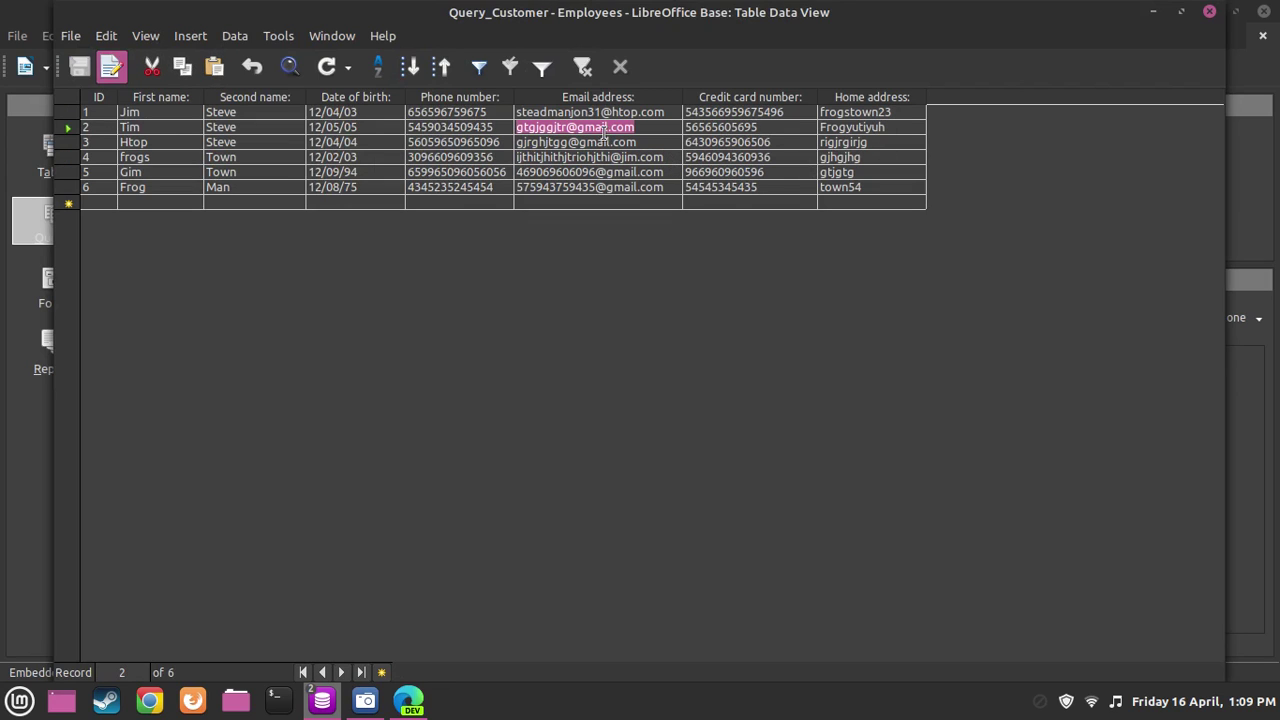
key("Down")
key("Down")
key("Down")
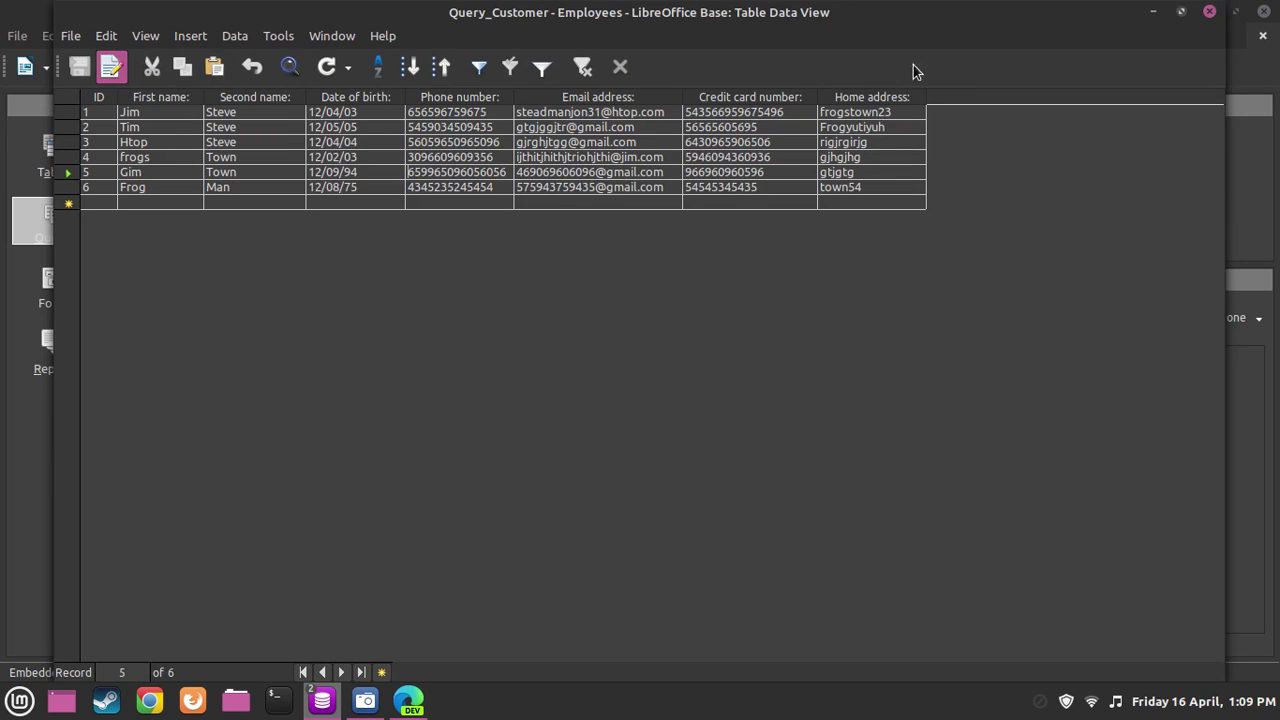
left_click(185, 114)
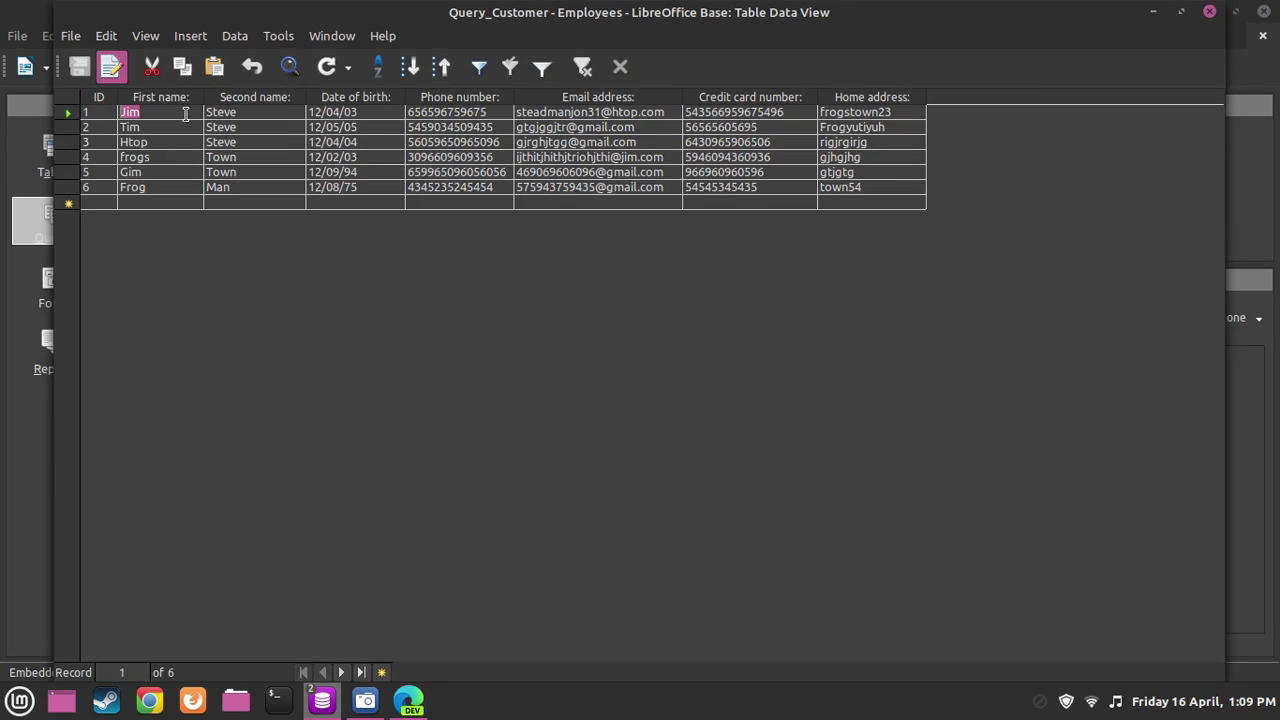
left_click(256, 114)
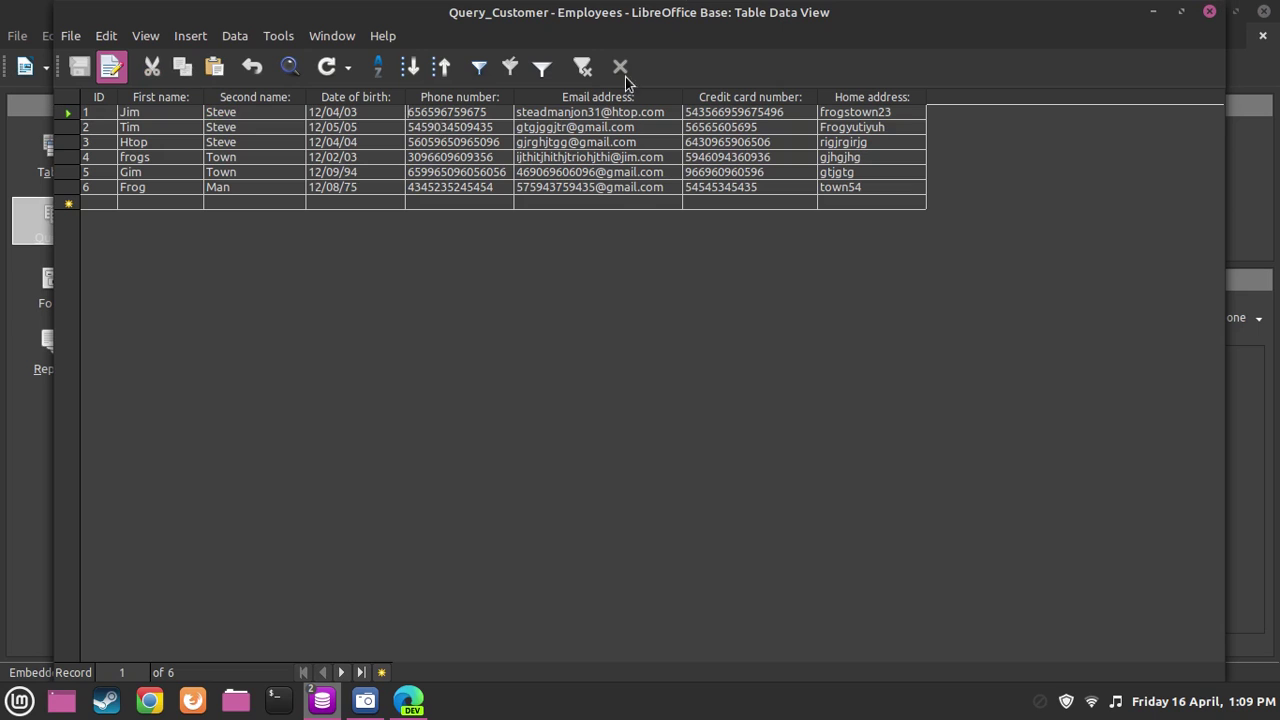
left_click(1214, 9)
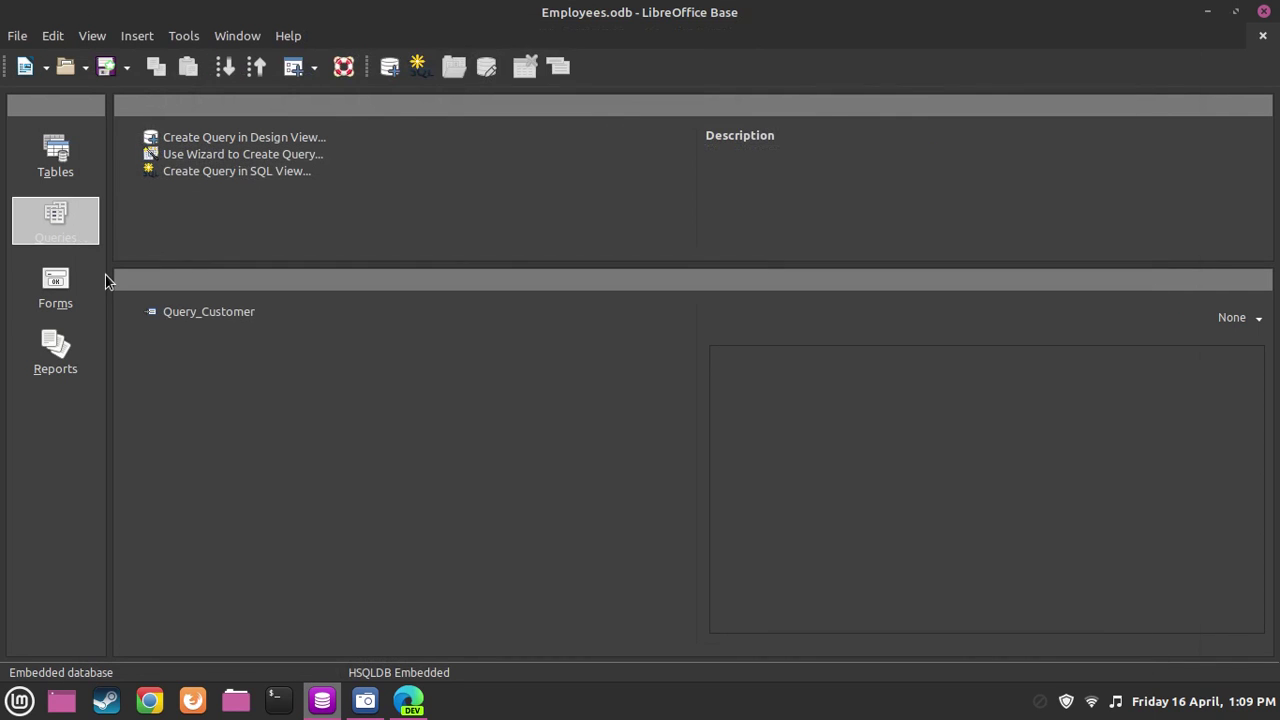
double_click(187, 316)
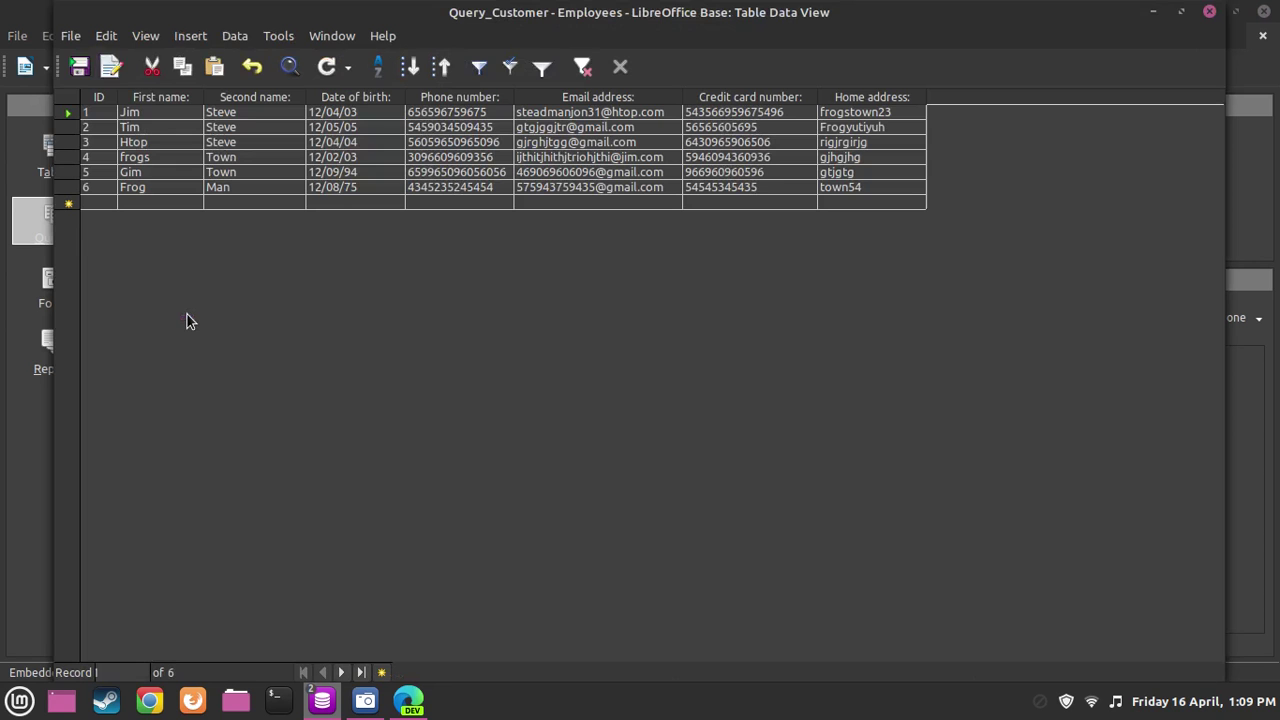
- Close the results and open Query_Customer in Design view, widening the Customer field list
left_click(1211, 10)
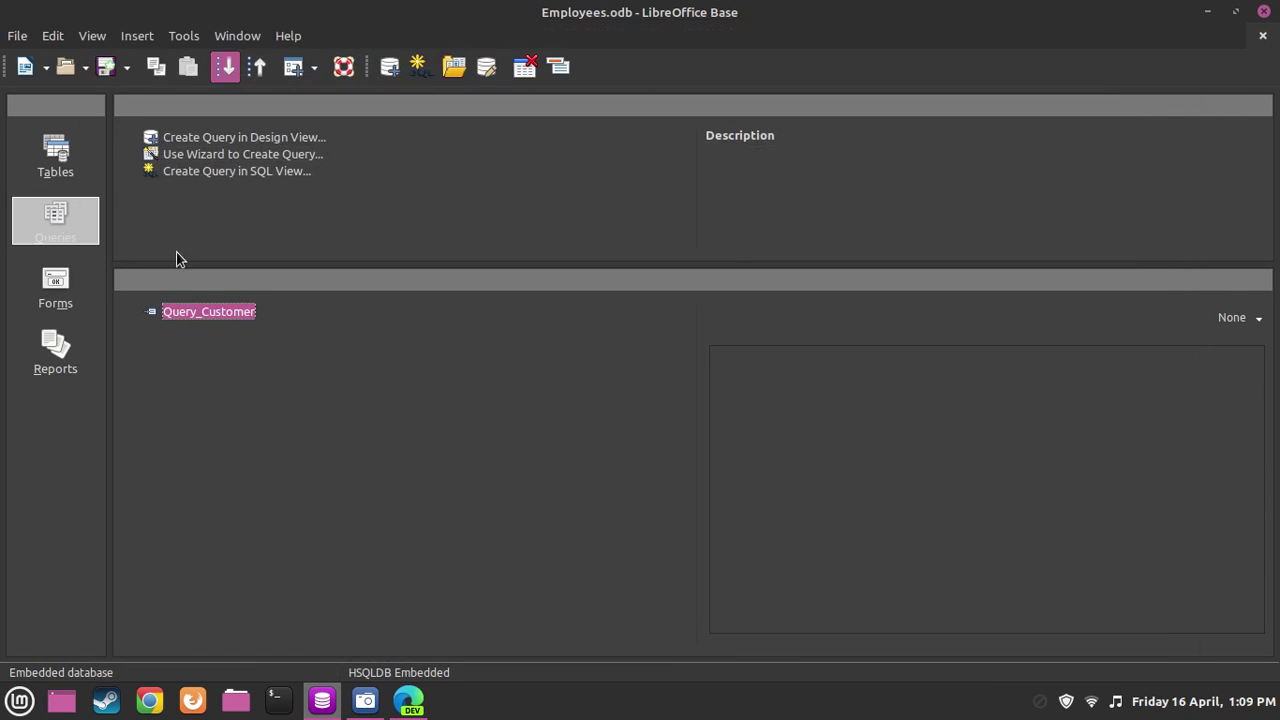
right_click(227, 313)
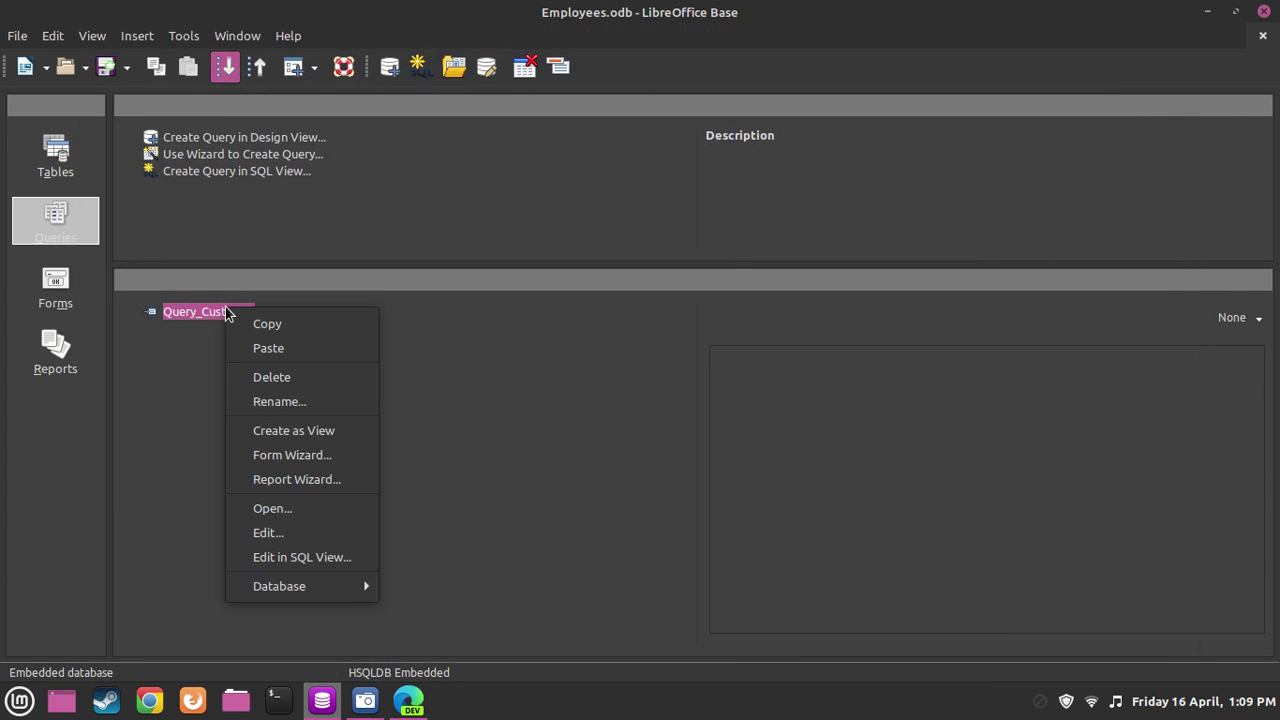
left_click(279, 533)
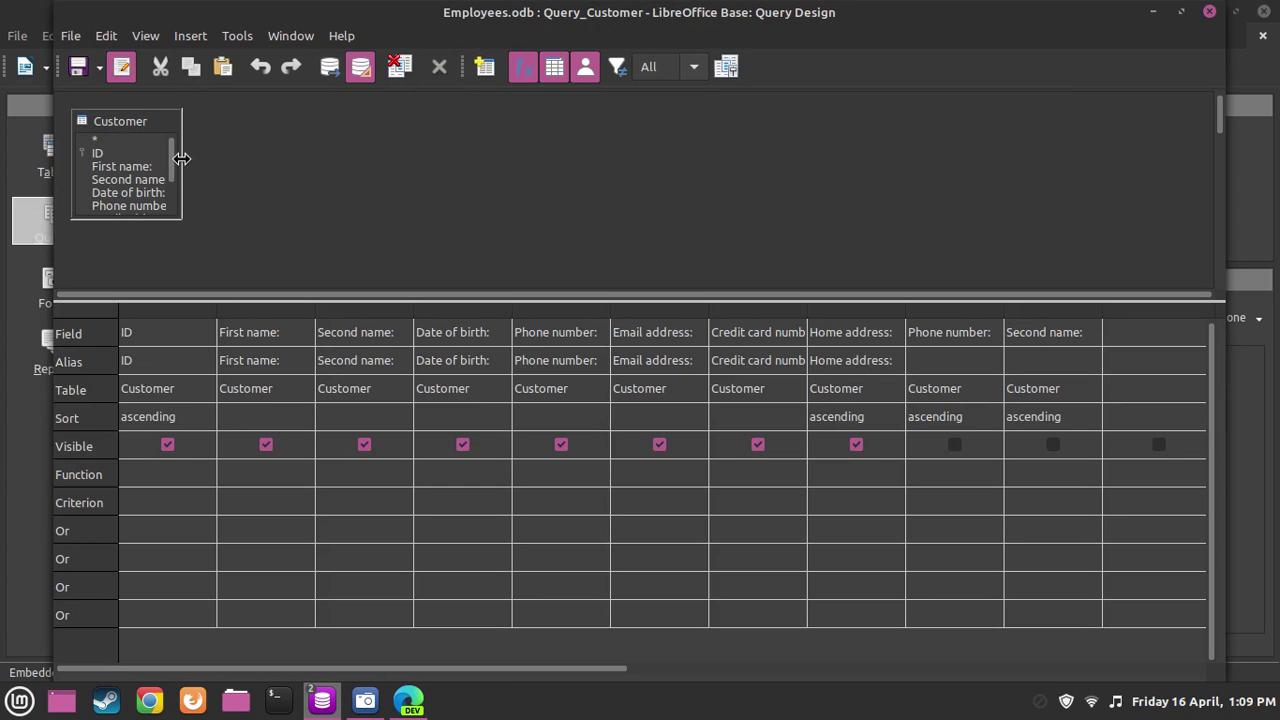
left_click_drag(181, 158, 300, 160)
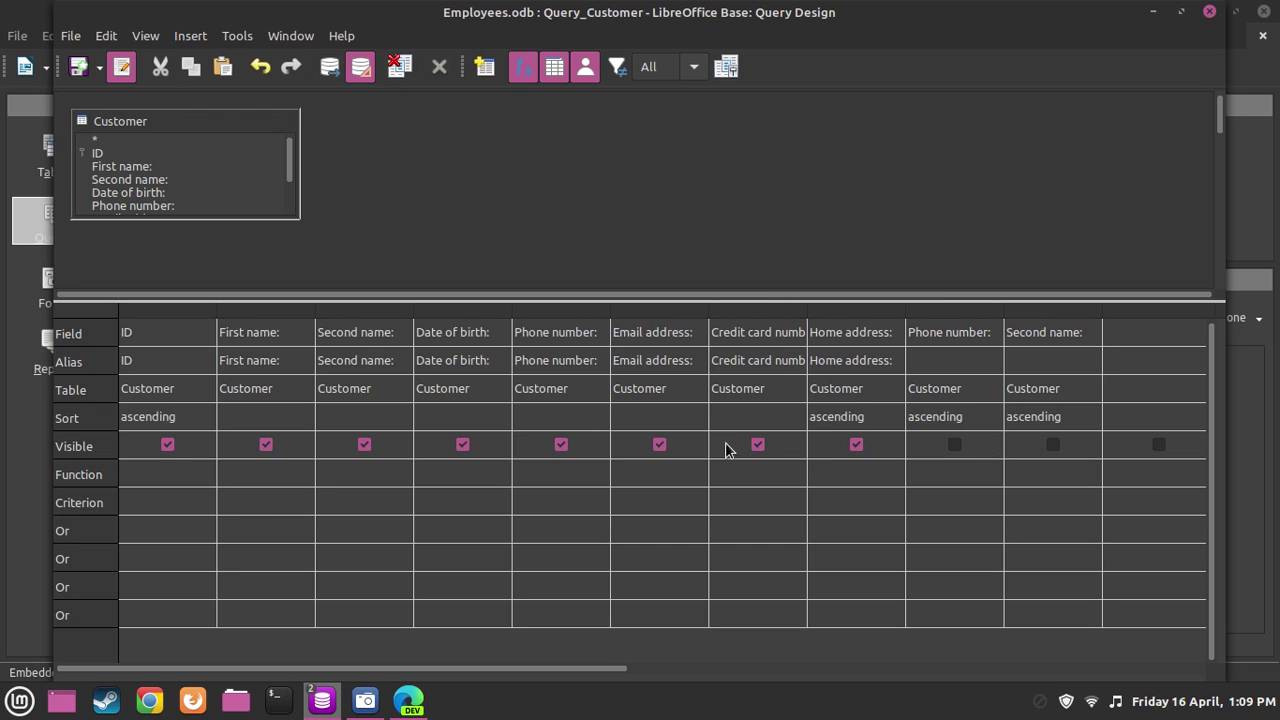
- Hide the ID, Second name, Date of birth, Phone number, Email address and Credit card number columns
left_click(168, 446)
left_click(364, 446)
left_click(463, 446)
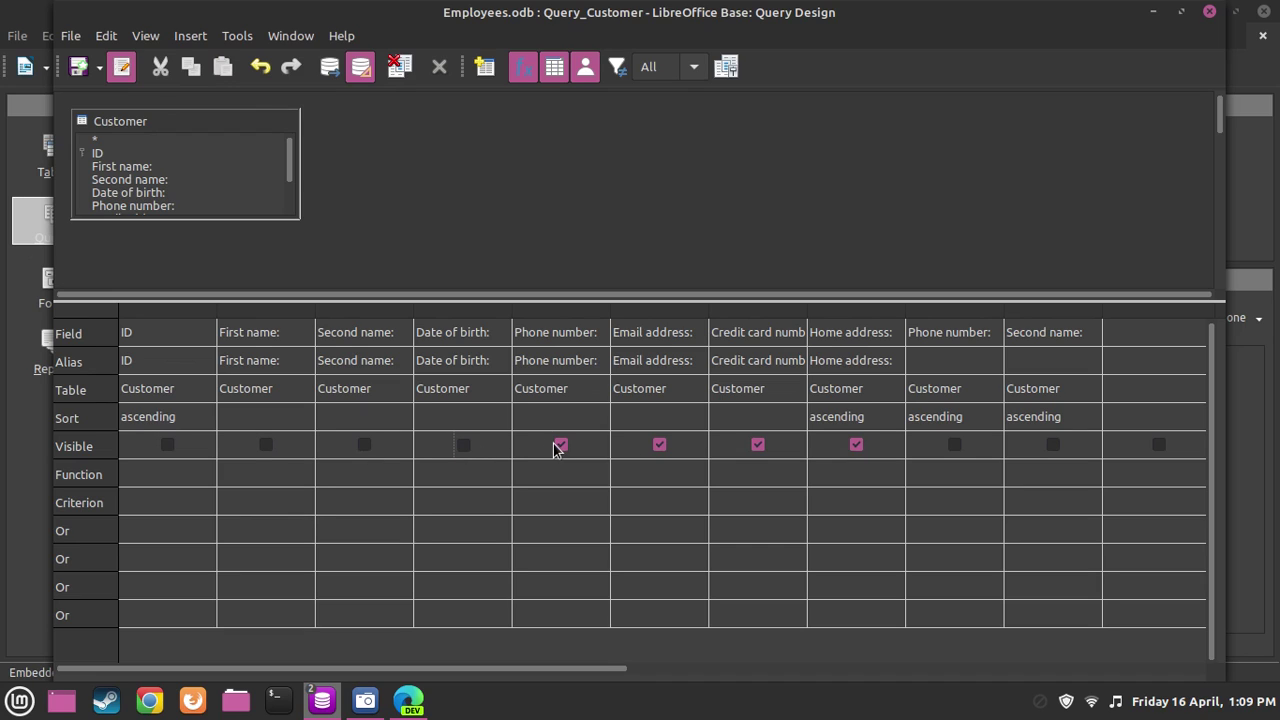
left_click(560, 446)
left_click(659, 446)
left_click(758, 446)
left_click(1209, 11)
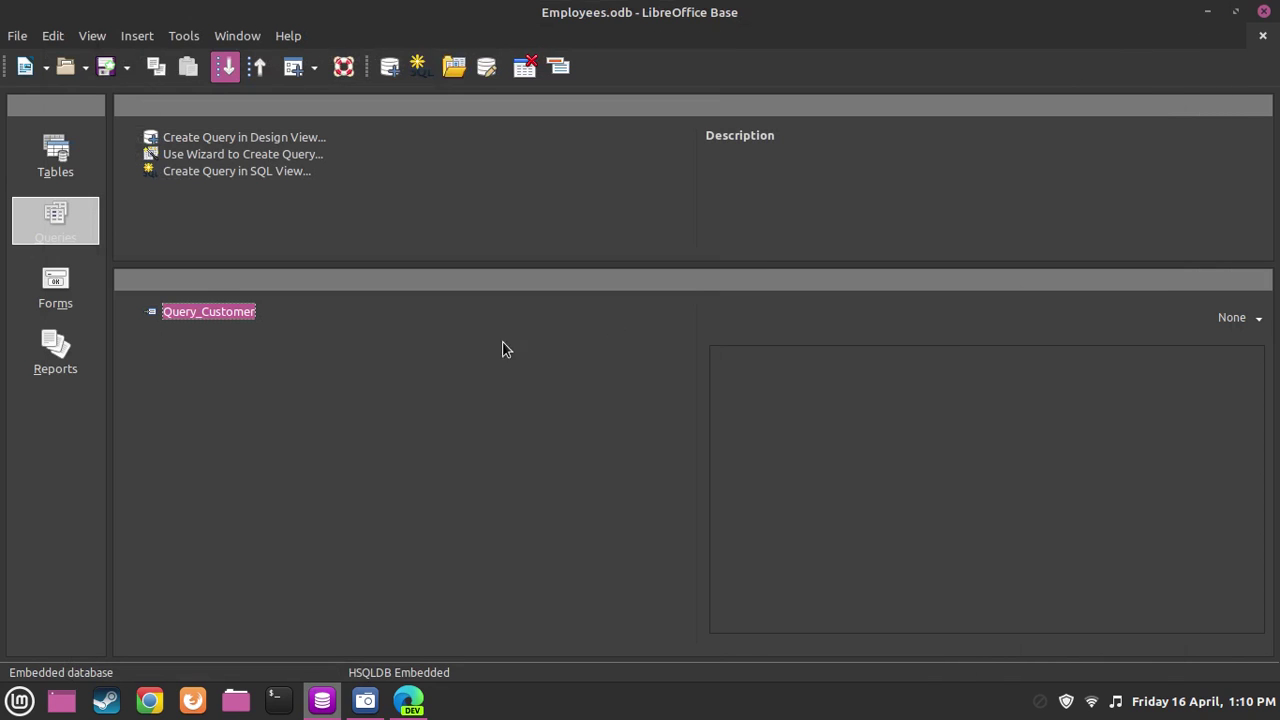
- Check Query_Customer's results, then reopen it in Design view
double_click(226, 311)
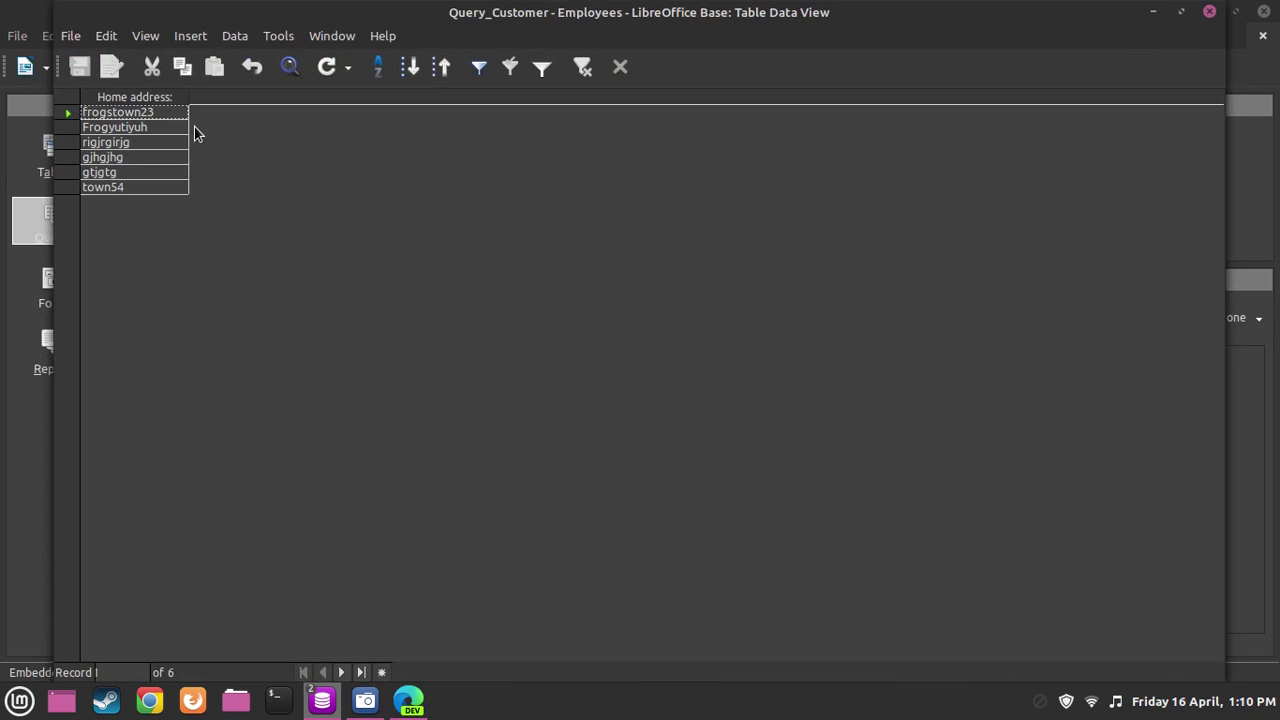
left_click(164, 160)
left_click(1209, 11)
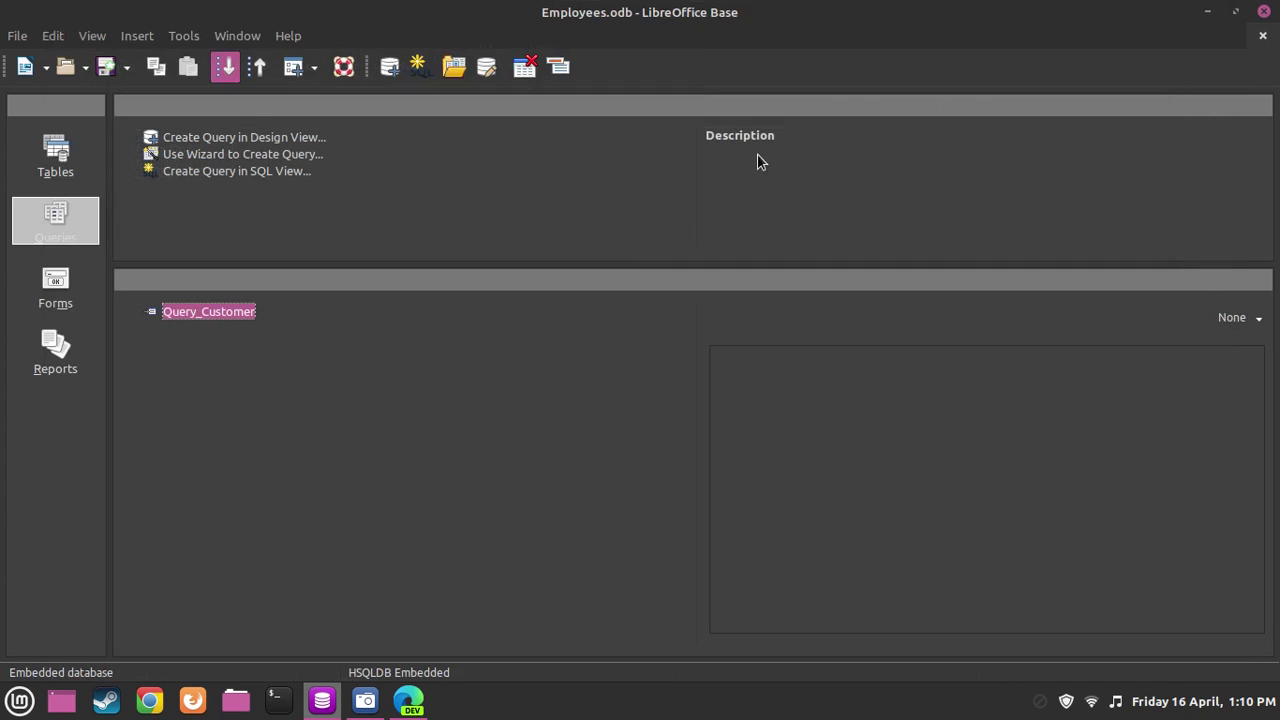
right_click(187, 311)
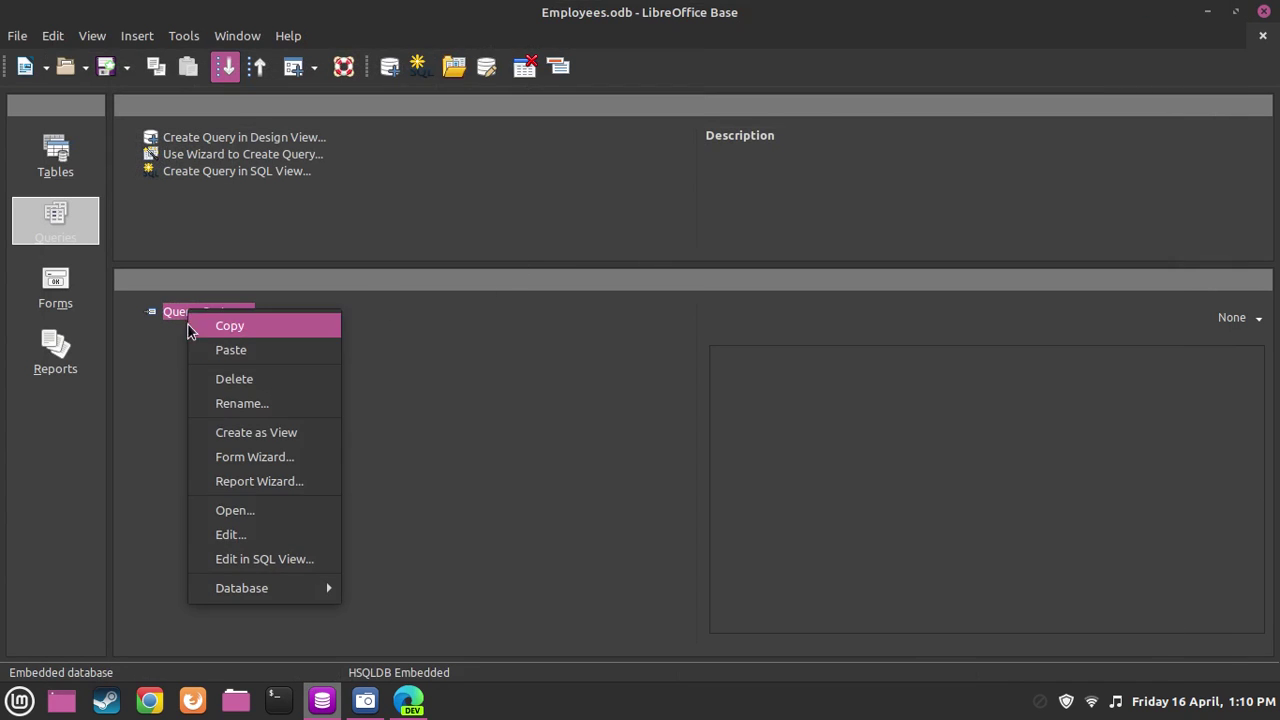
left_click(222, 532)
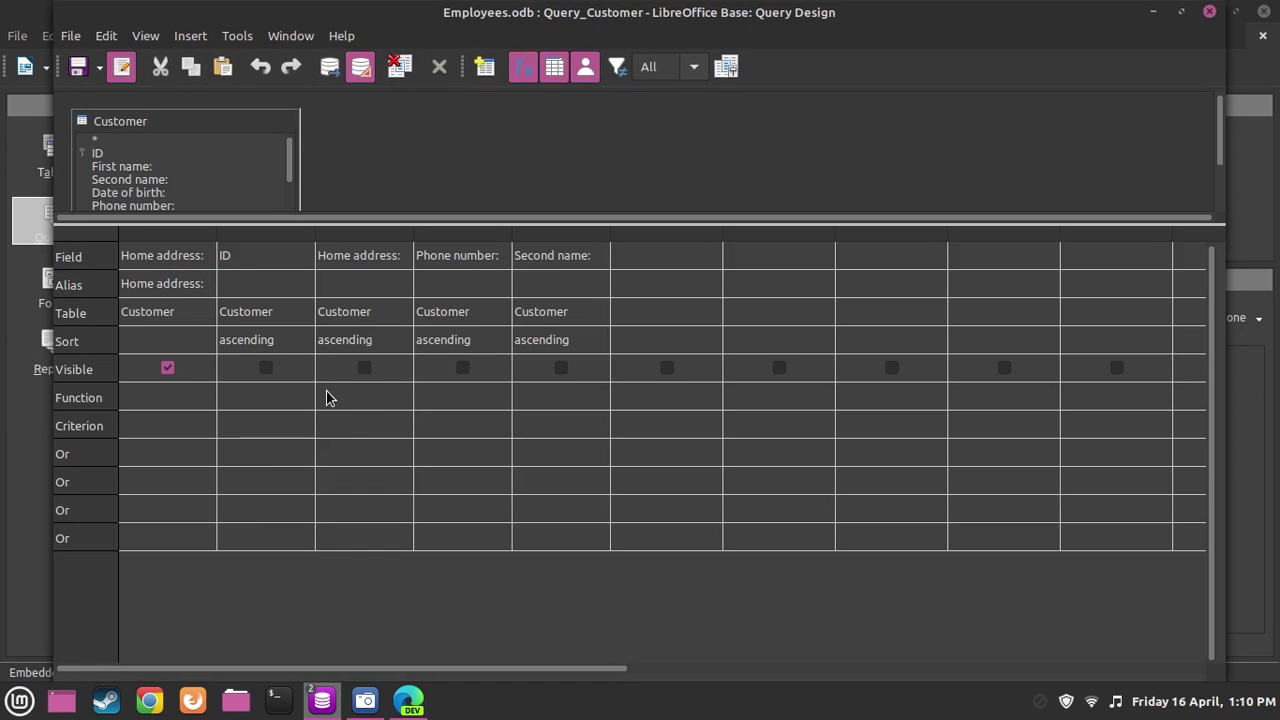
- Make the ID, Phone number and Second name columns visible again and save the query
left_click(263, 368)
left_click(462, 368)
left_click(561, 368)
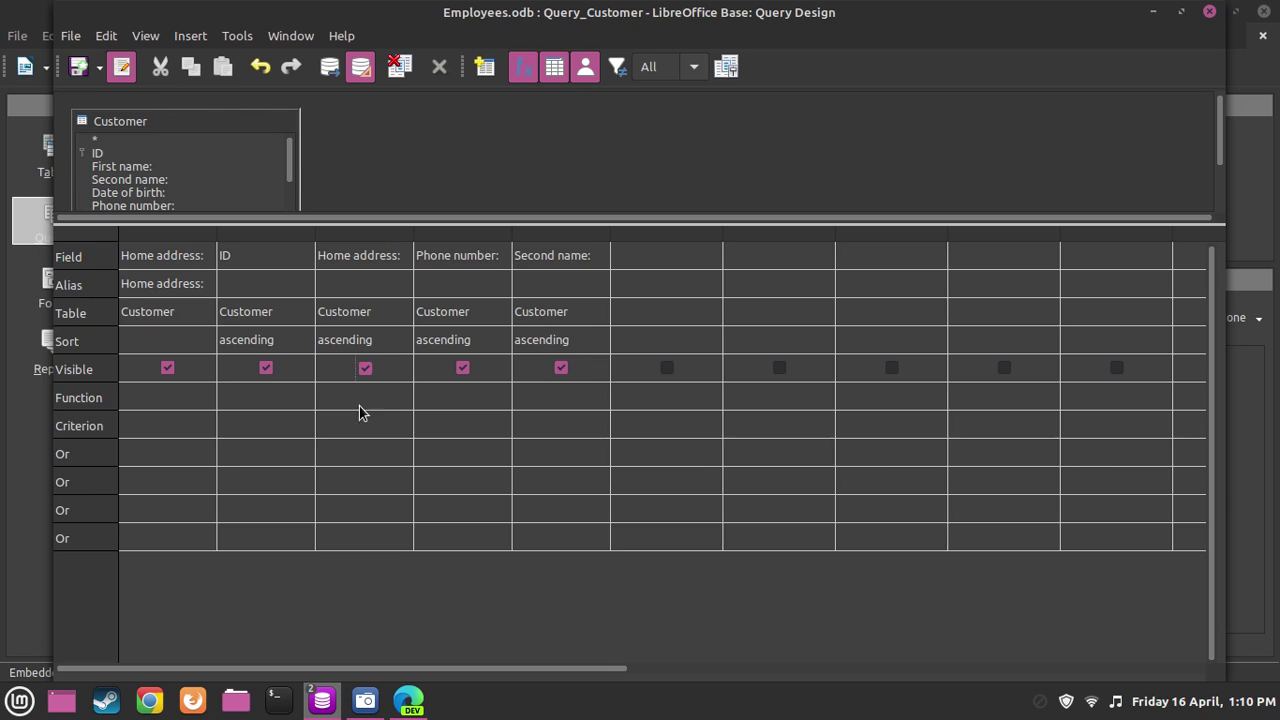
left_click_drag(380, 664, 170, 553)
key("ctrl+s")
scroll(125, 168, "down", 1)
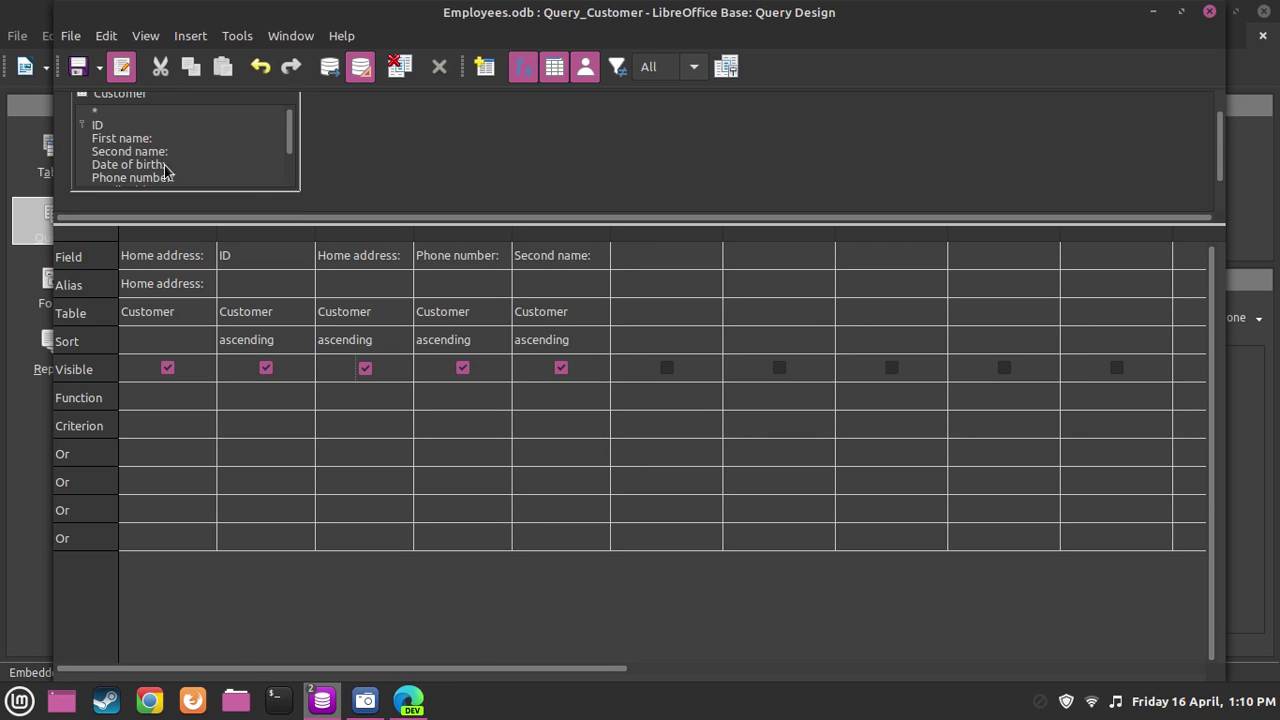
left_click_drag(288, 130, 296, 238)
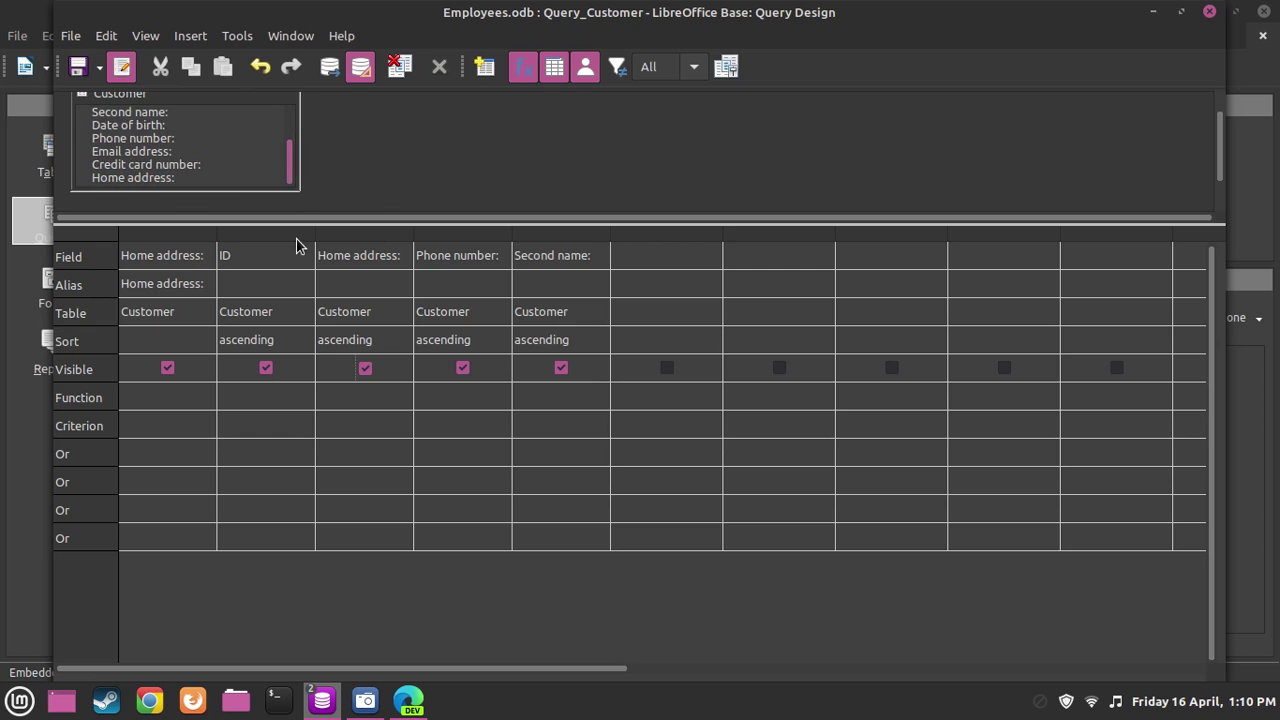
left_click(1208, 10)
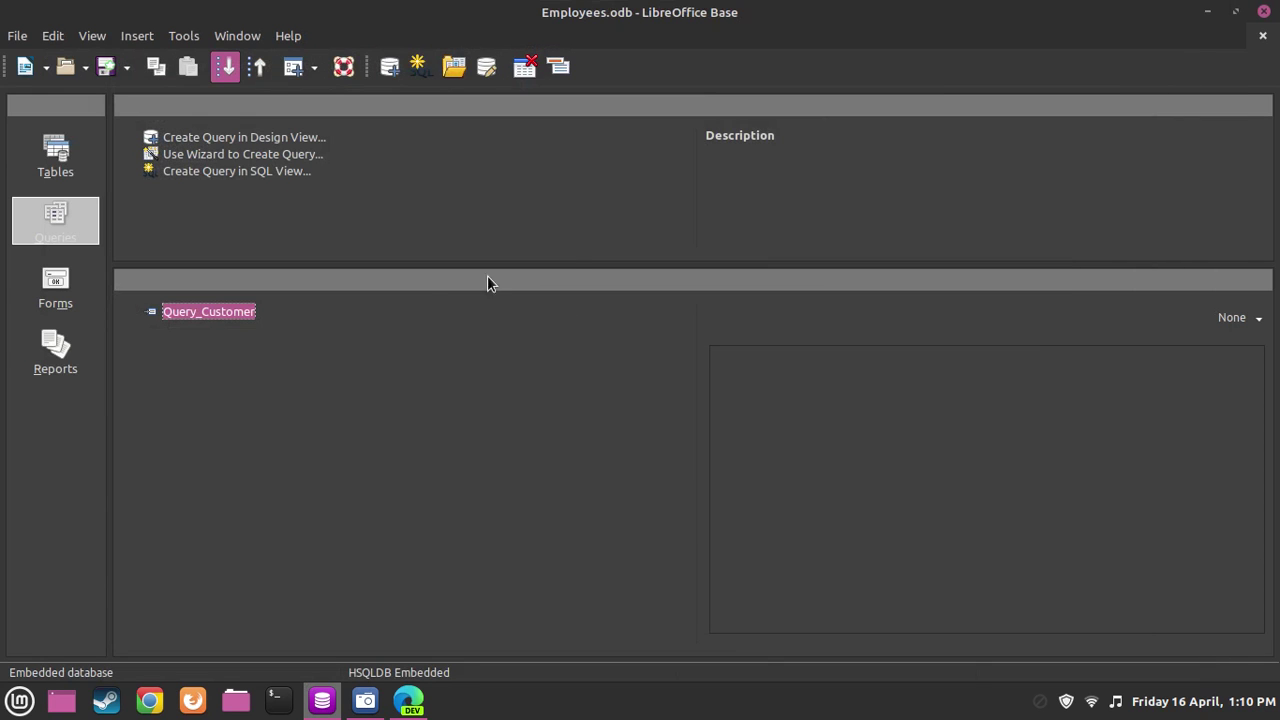
double_click(207, 311)
left_click(300, 130)
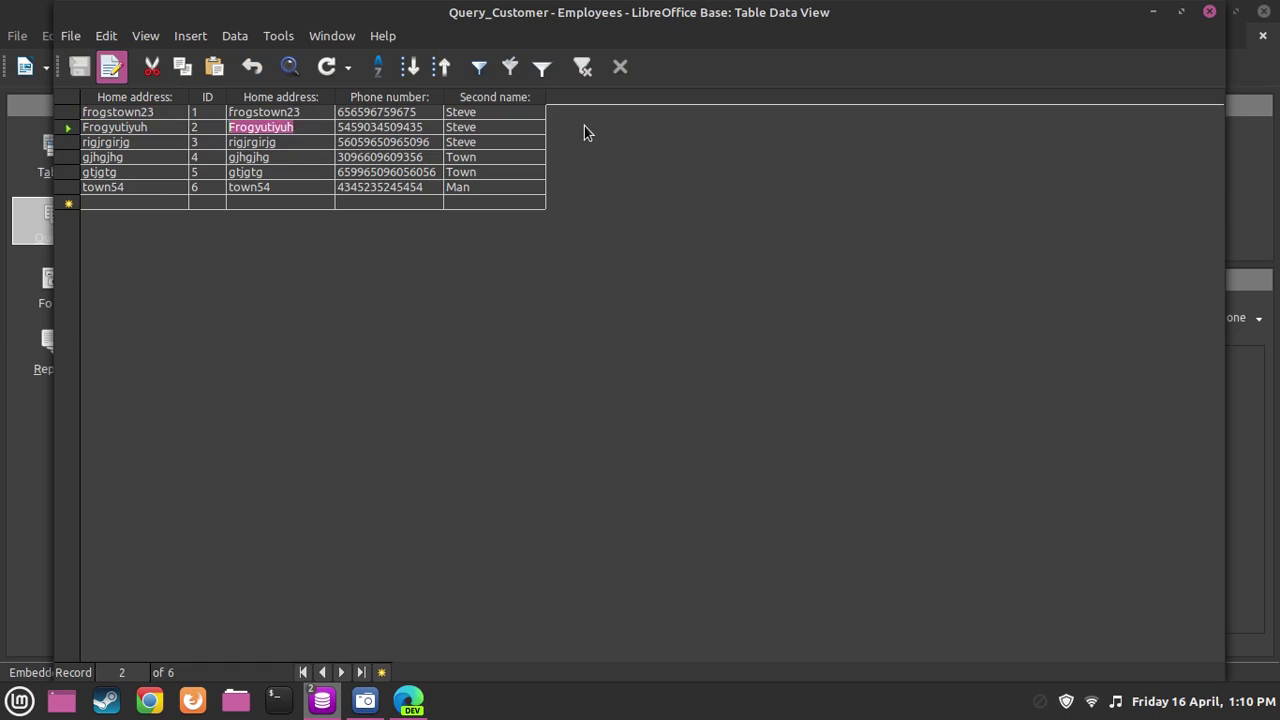
left_click(466, 118)
left_click(276, 117)
left_click(166, 115)
left_click(204, 115)
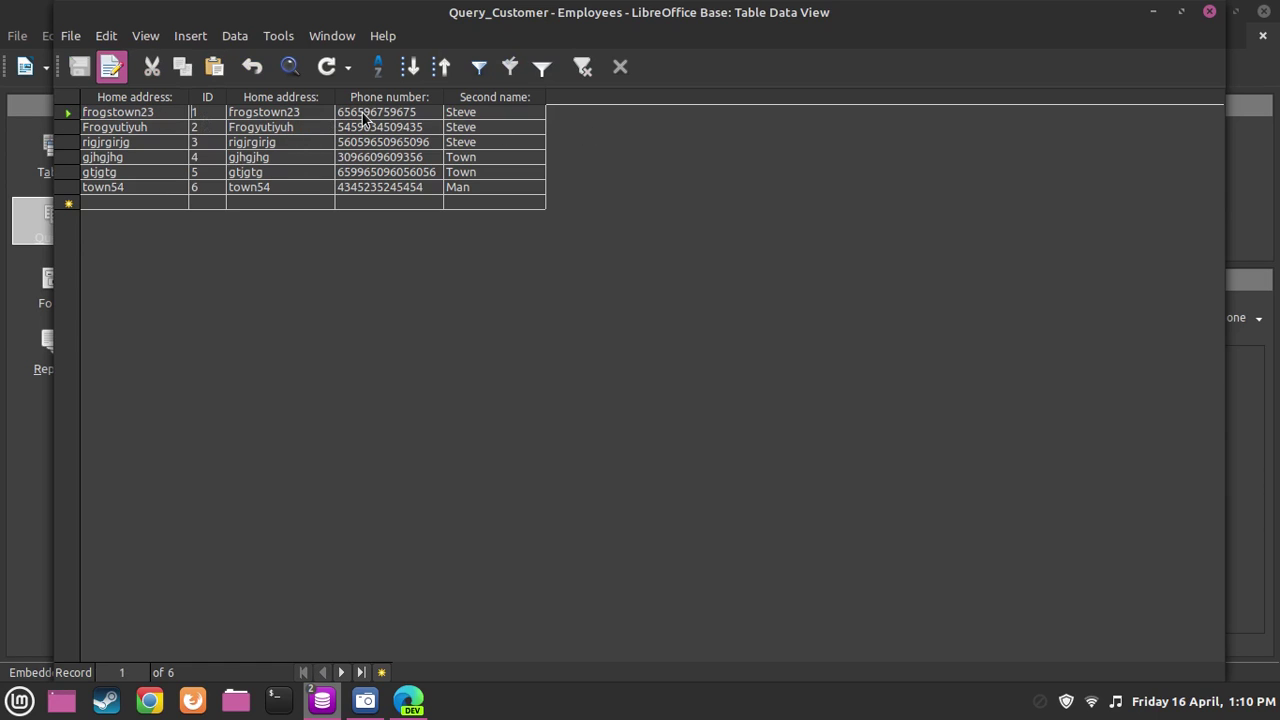
left_click(500, 143)
left_click(115, 127)
left_click(262, 127)
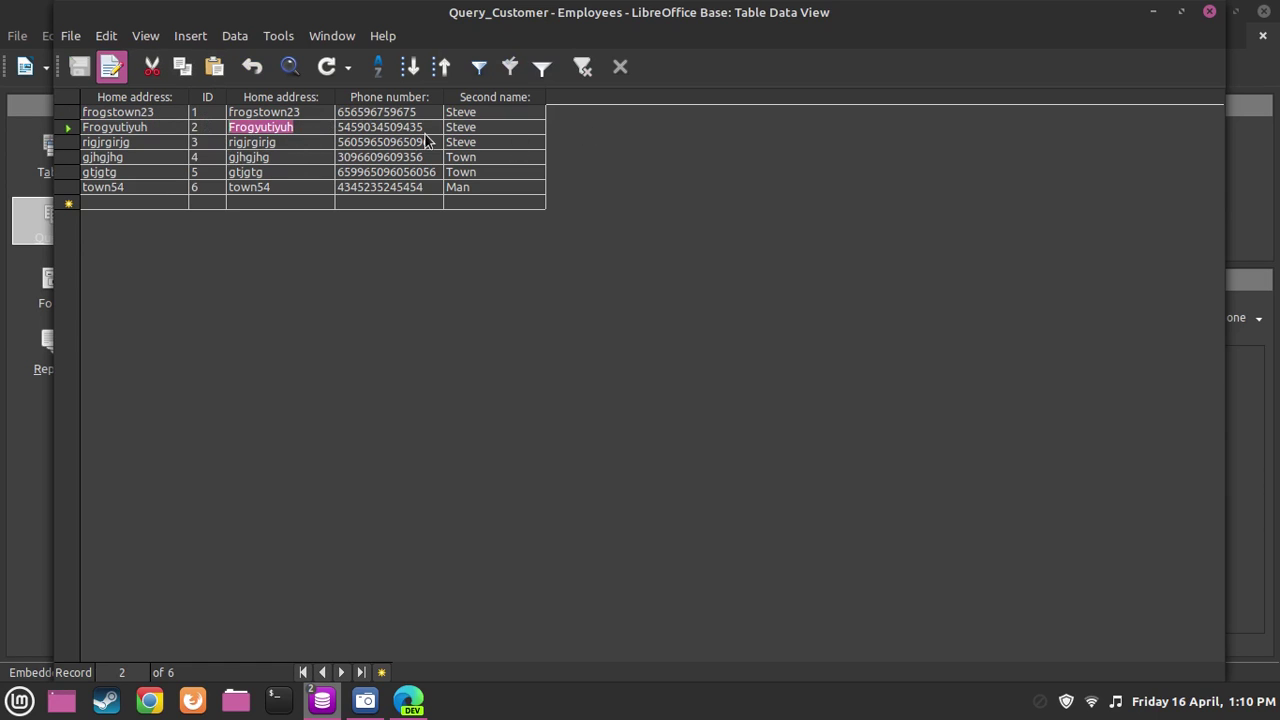
left_click(500, 157)
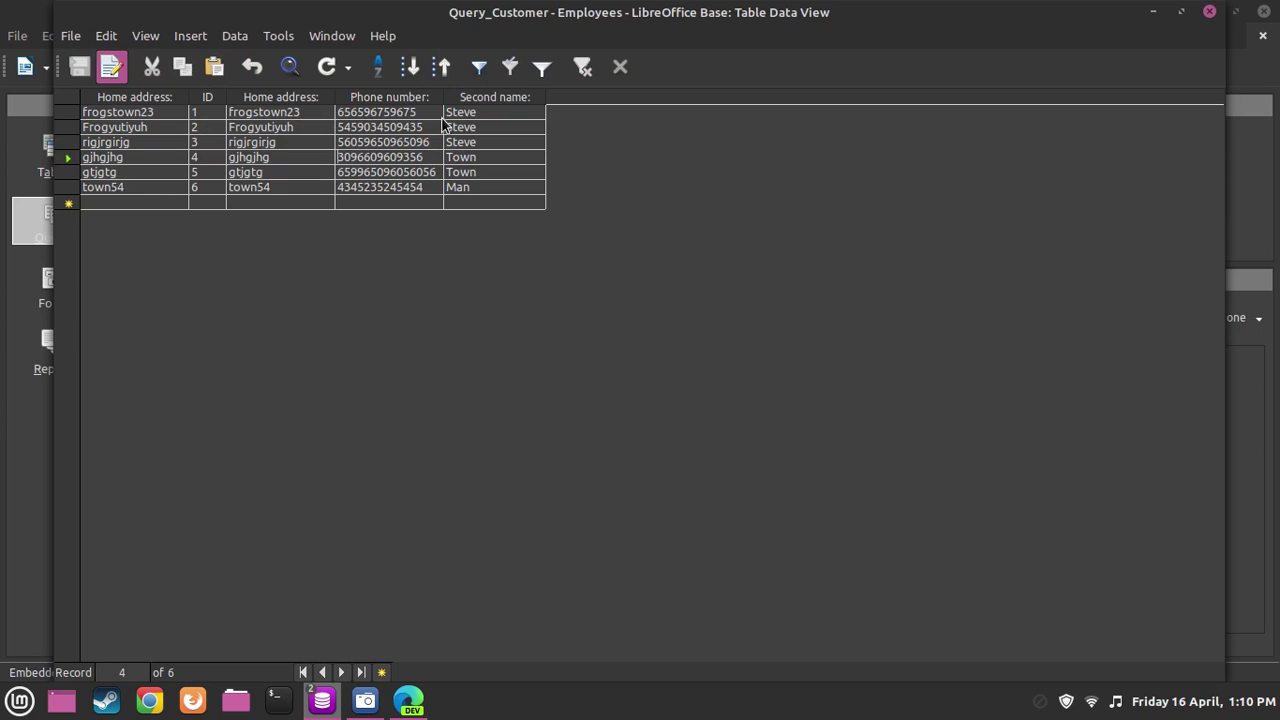
left_click(1209, 11)
left_click(320, 156)
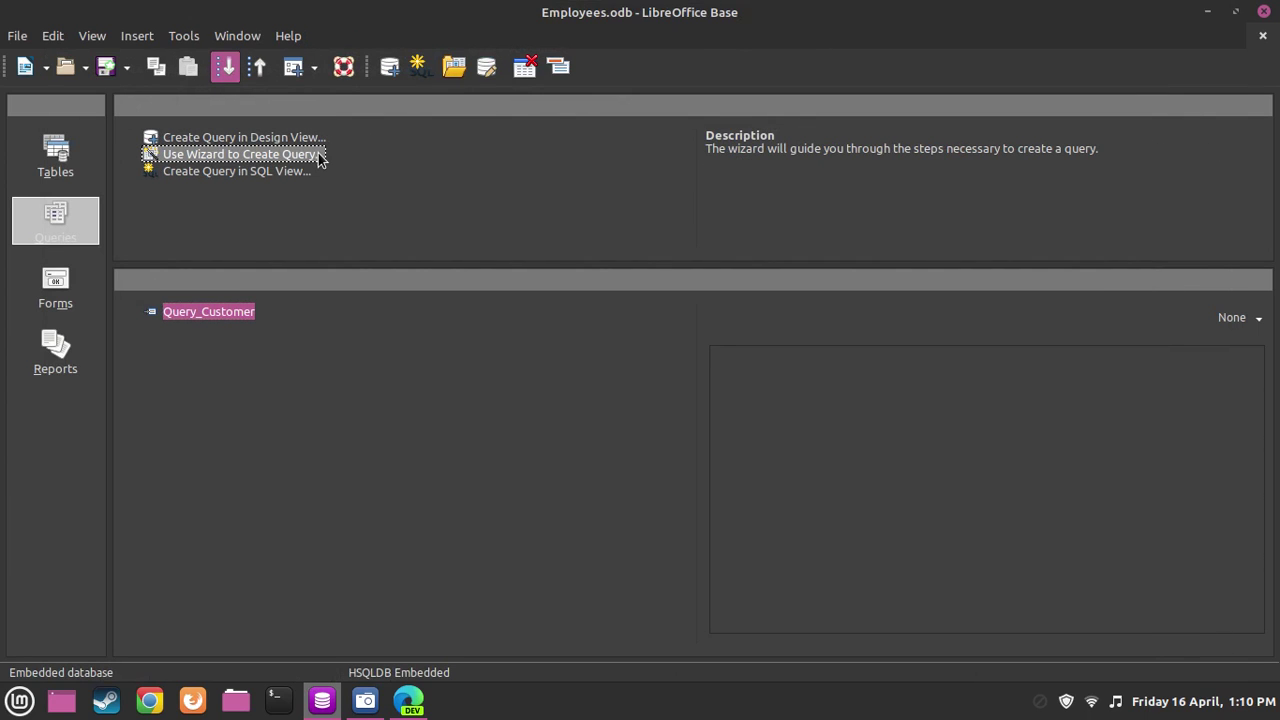
- Start the Query Wizard on the Employees table and add all its fields
double_click(318, 155)
left_click(565, 264)
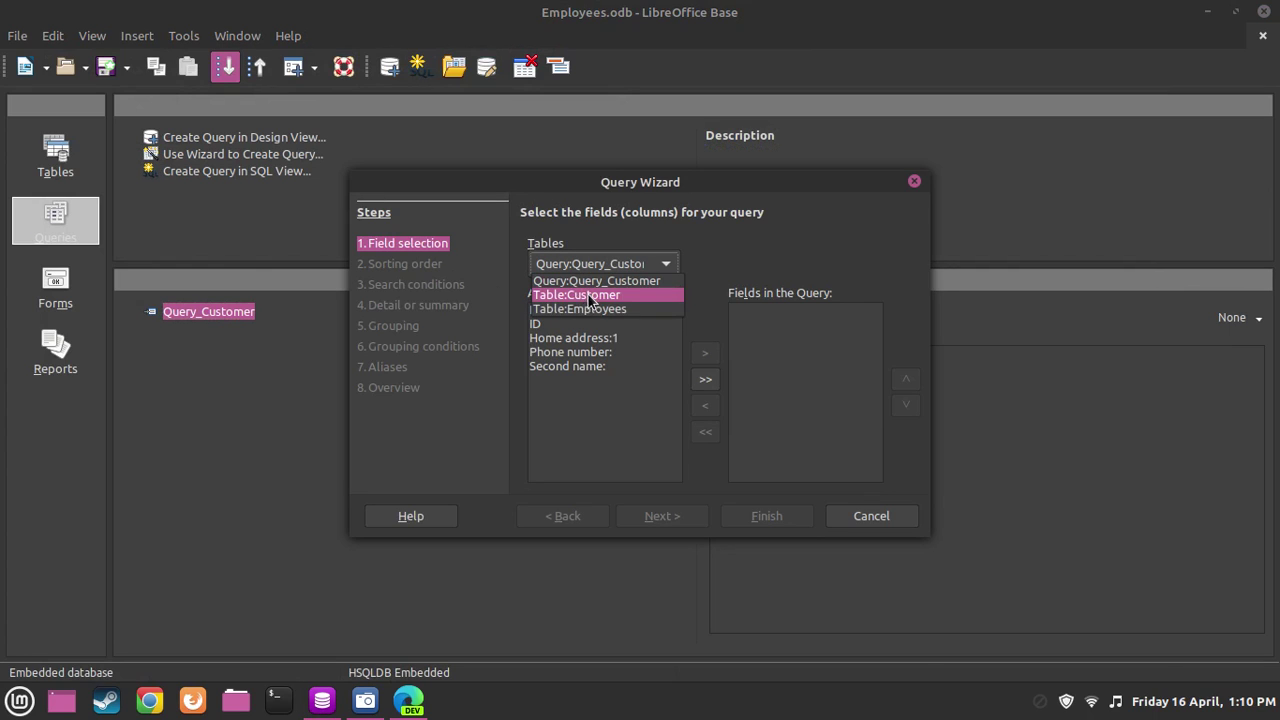
left_click(593, 309)
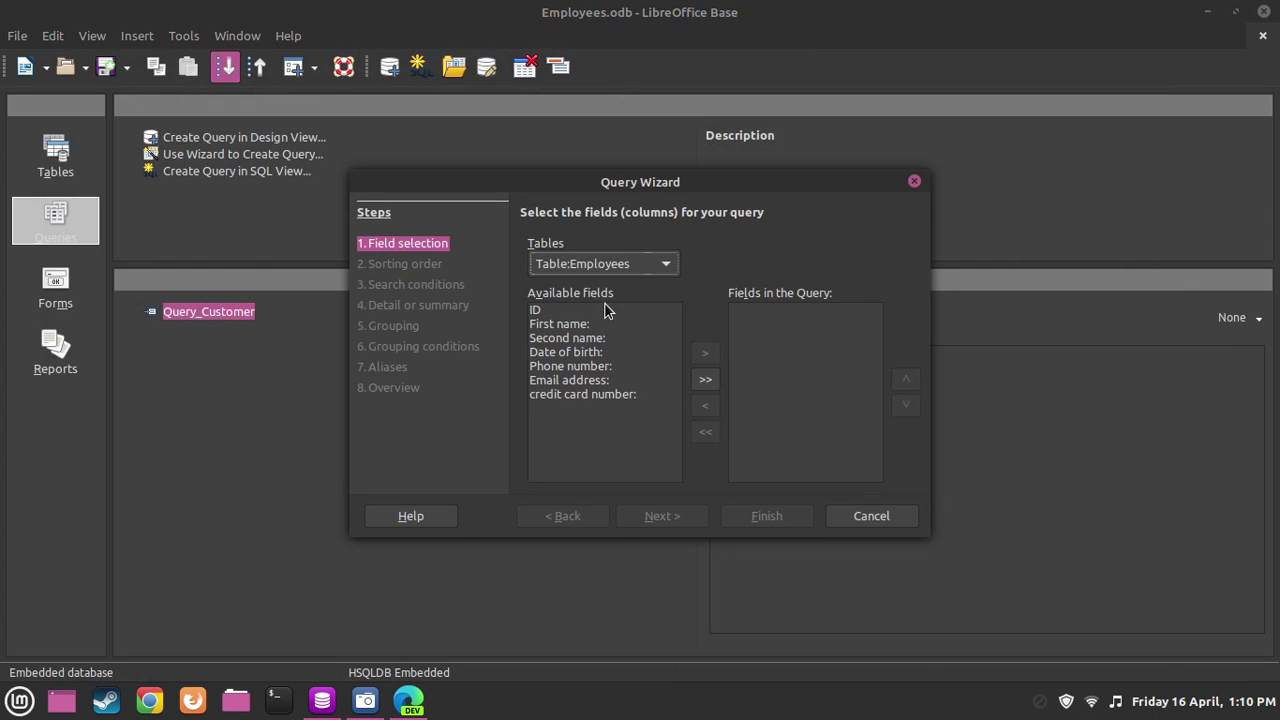
left_click(605, 310)
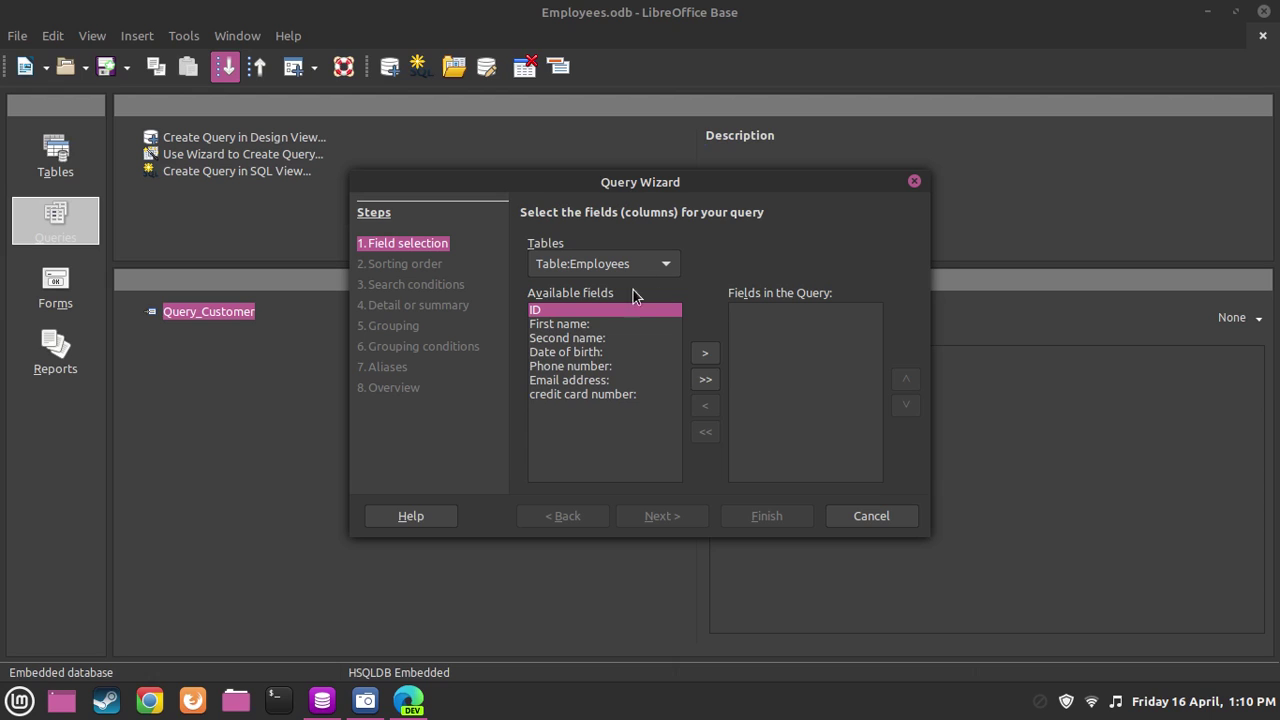
left_click(638, 336)
left_click(632, 310)
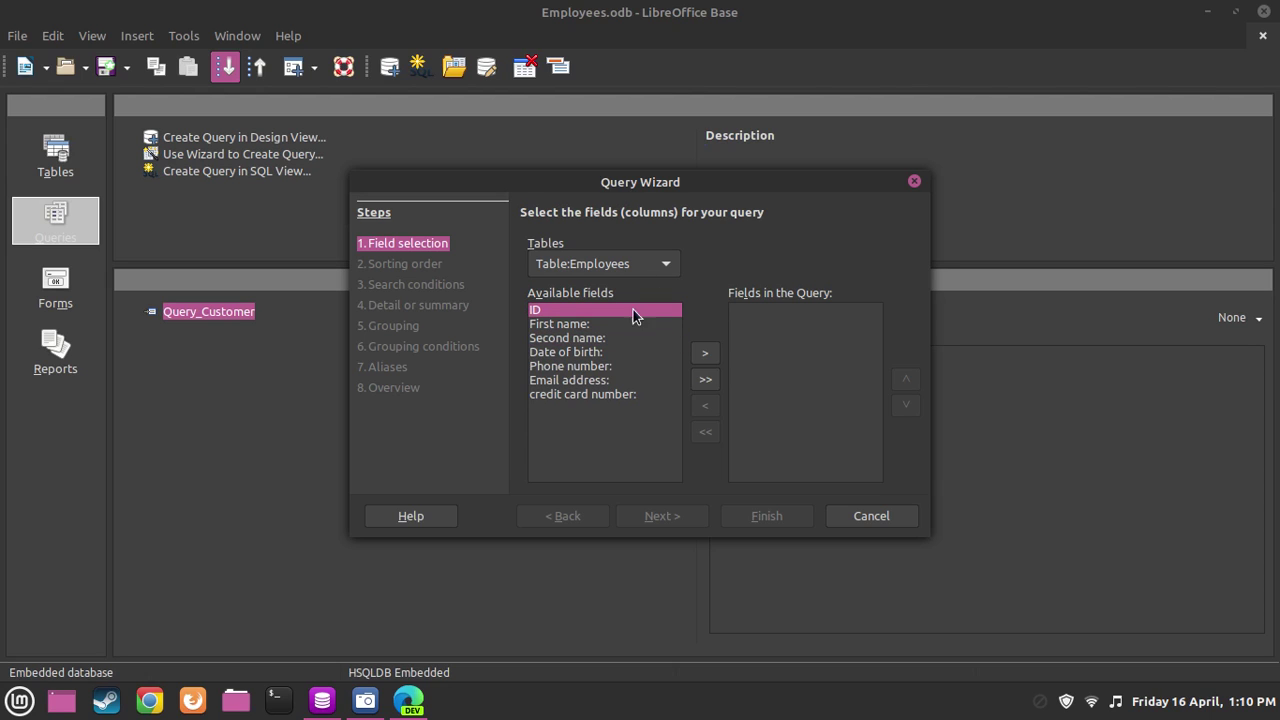
left_click(705, 379)
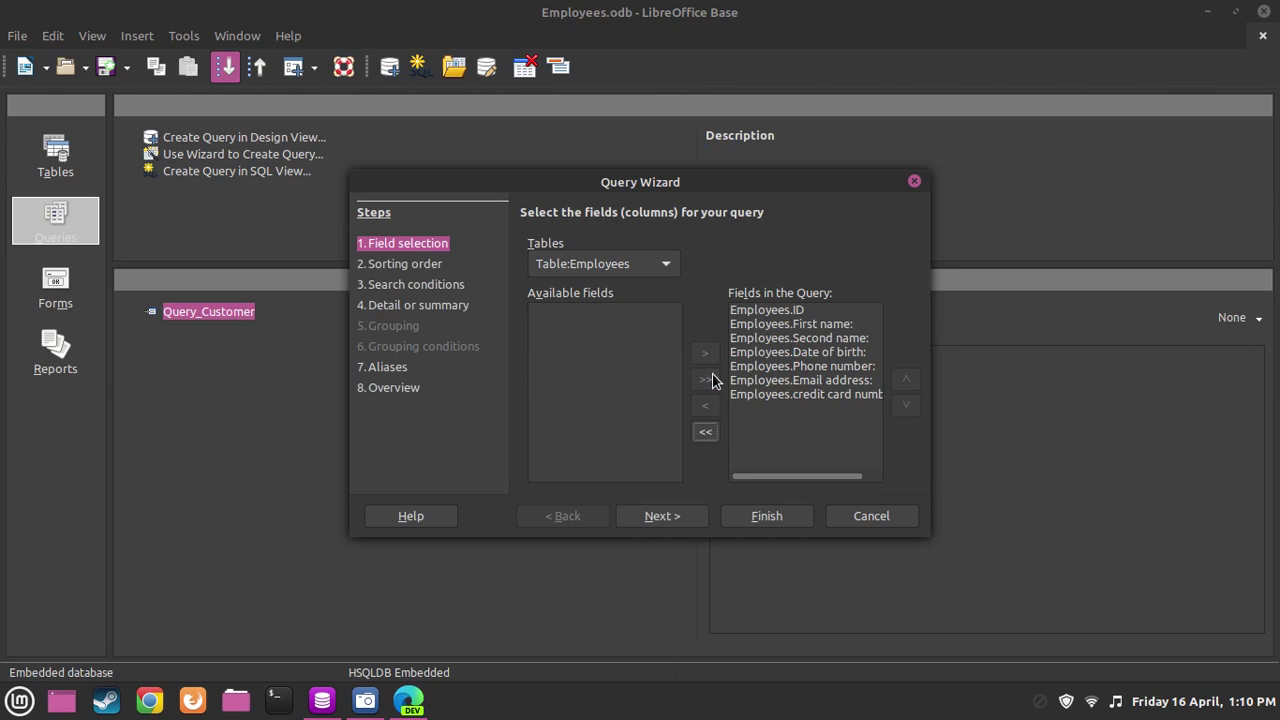
- Sort by Employees.ID, then First name, Second name and Date of birth
left_click(677, 515)
left_click(651, 270)
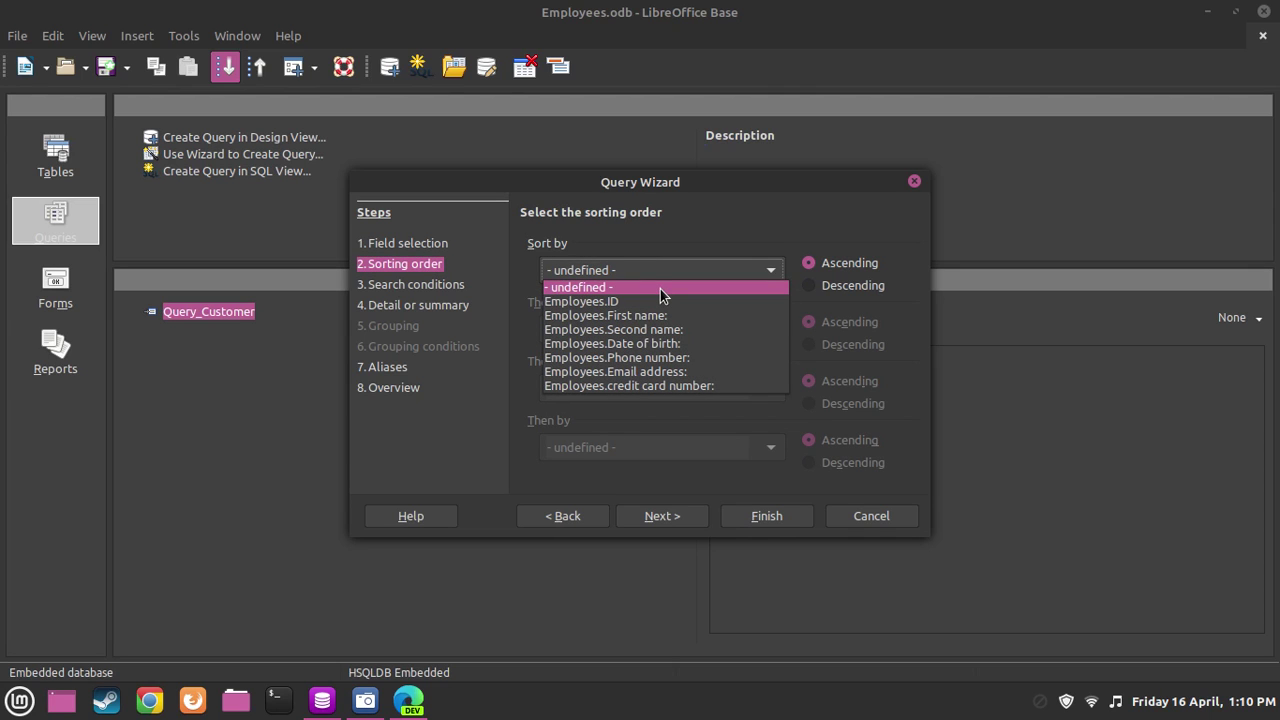
left_click(661, 301)
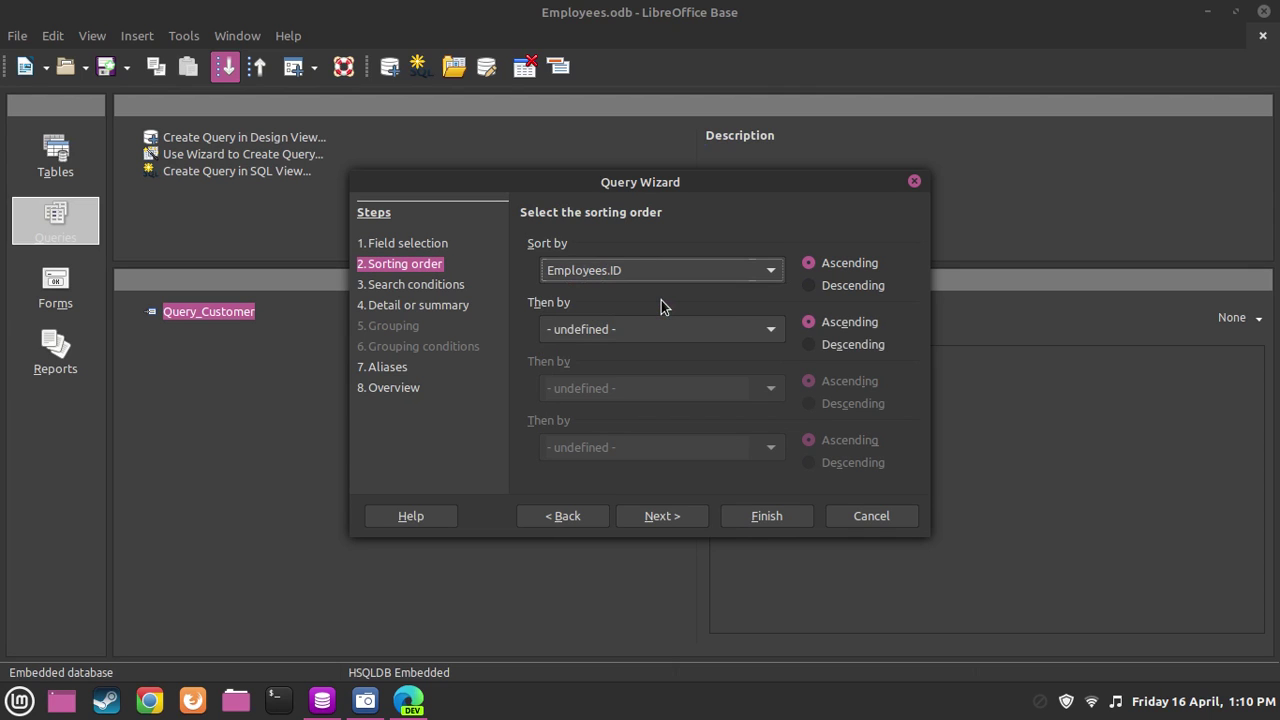
left_click(654, 325)
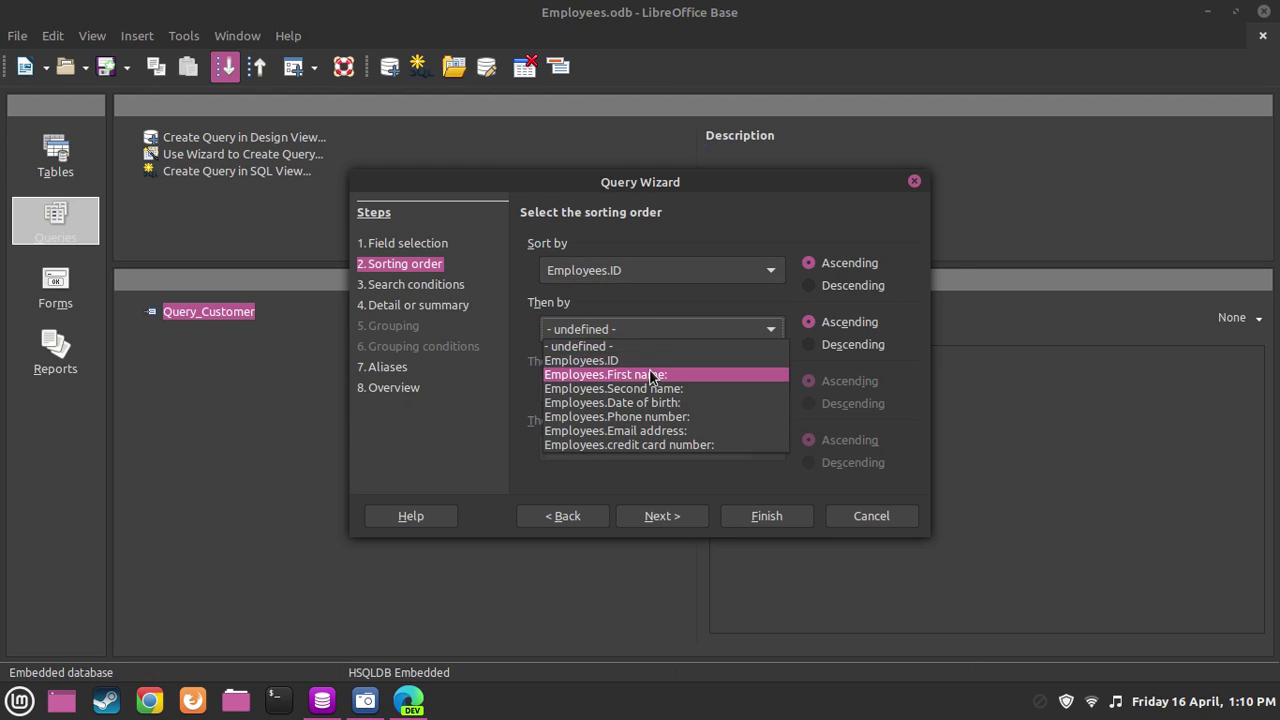
left_click(650, 375)
left_click(657, 388)
left_click(646, 446)
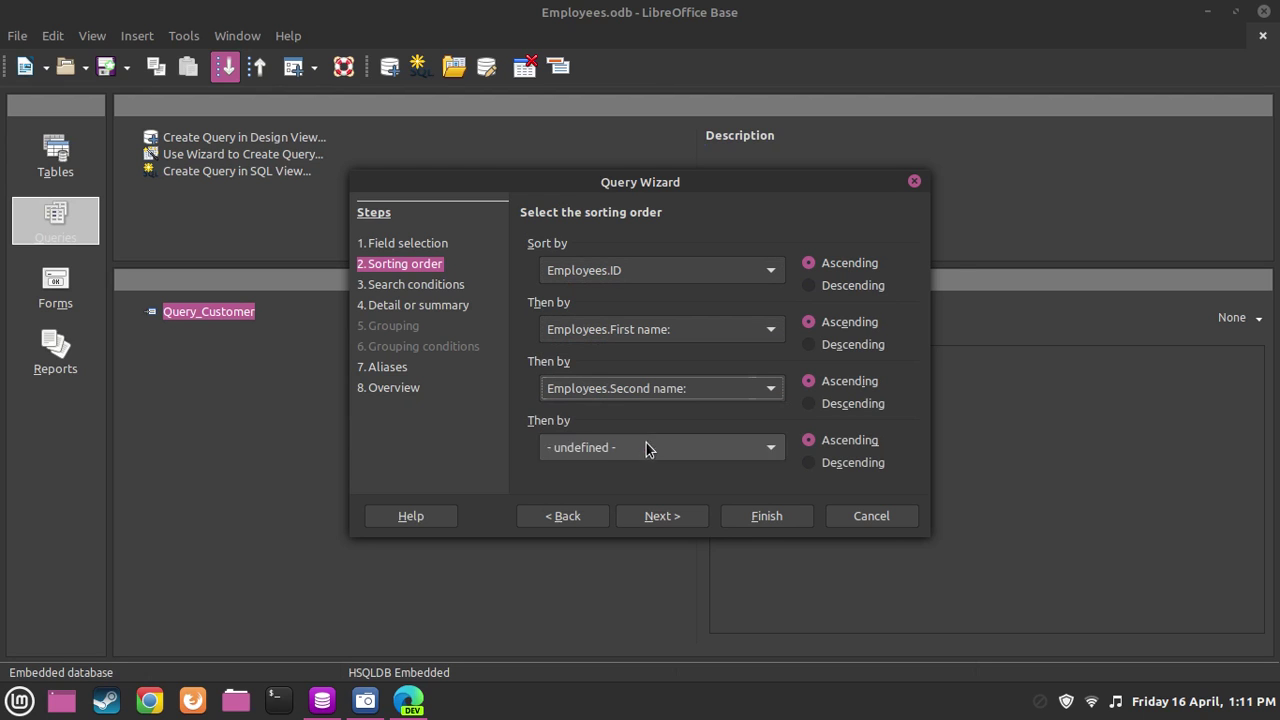
left_click(641, 444)
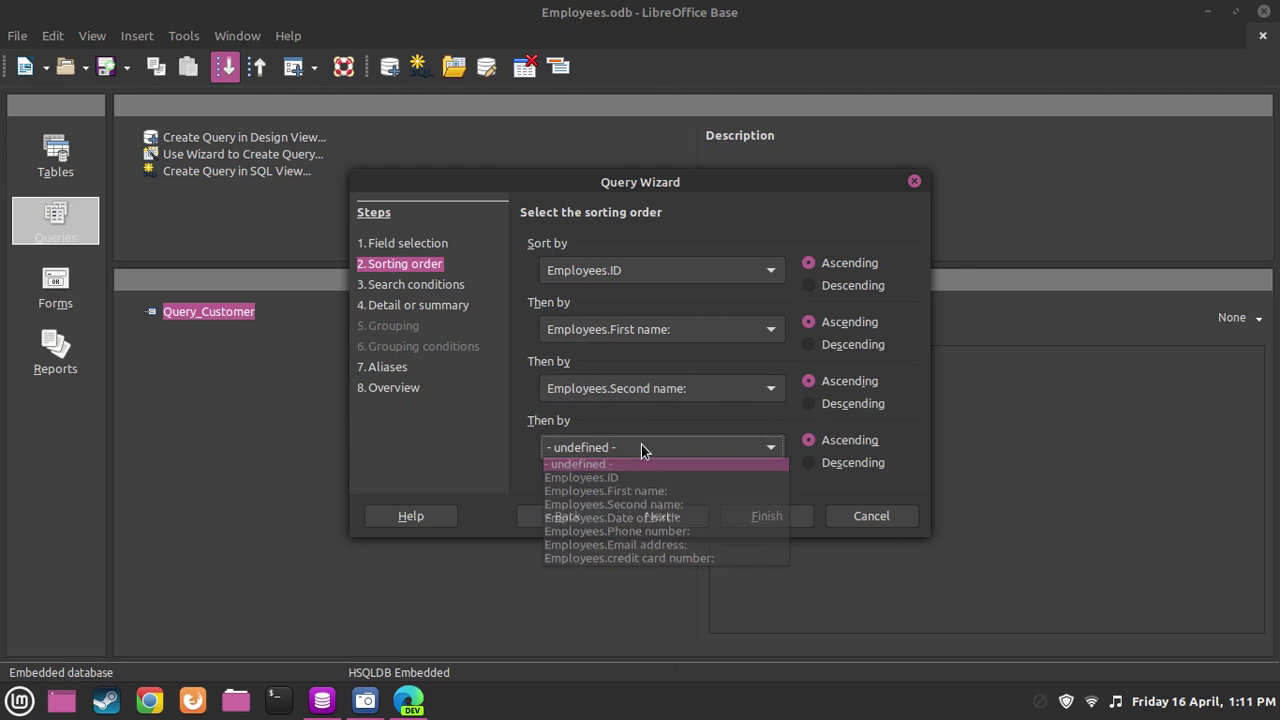
left_click(651, 521)
- Pass the remaining wizard steps, revisiting the aliases, and finish to create Query_Employees
left_click(668, 513)
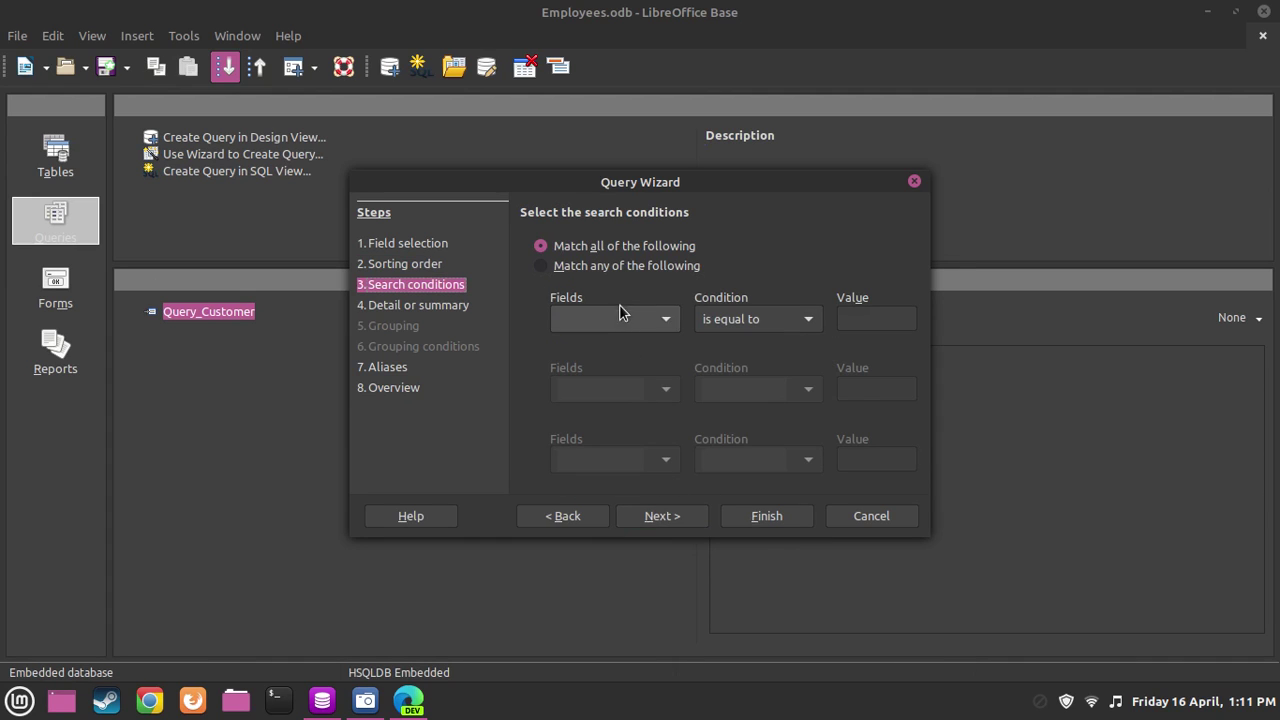
left_click(662, 516)
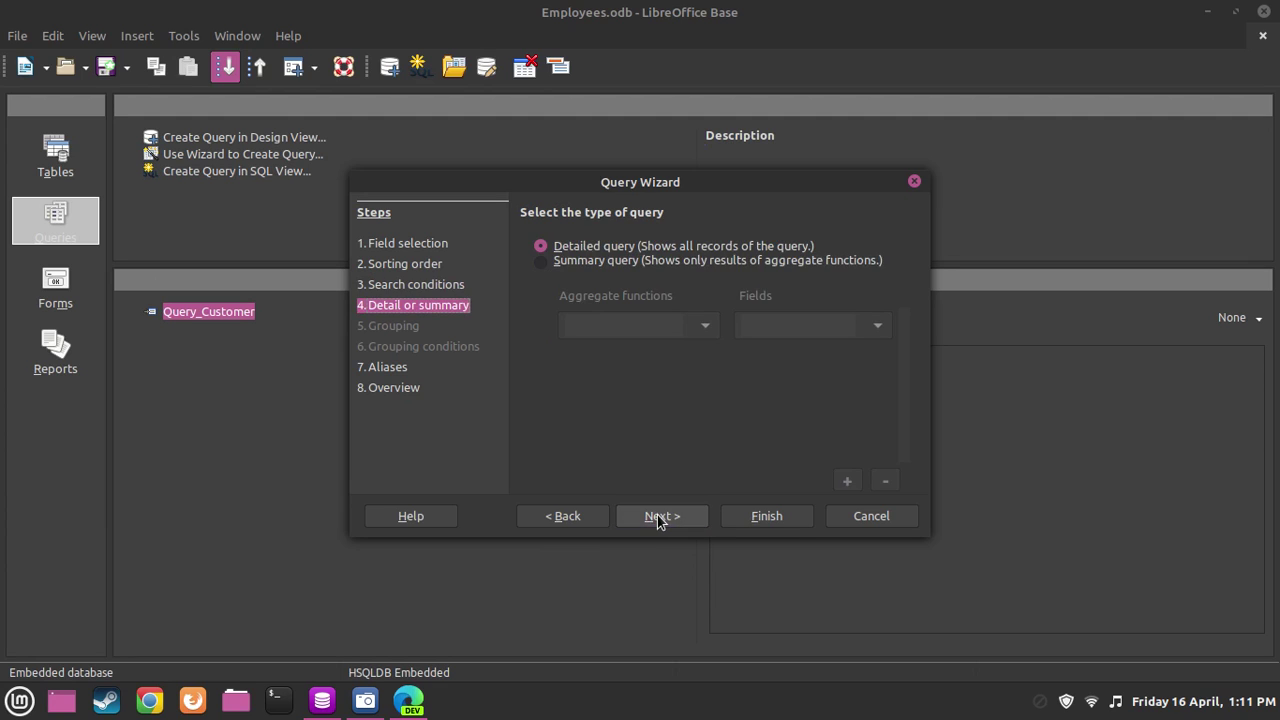
left_click(658, 516)
left_click(658, 516)
left_click(598, 515)
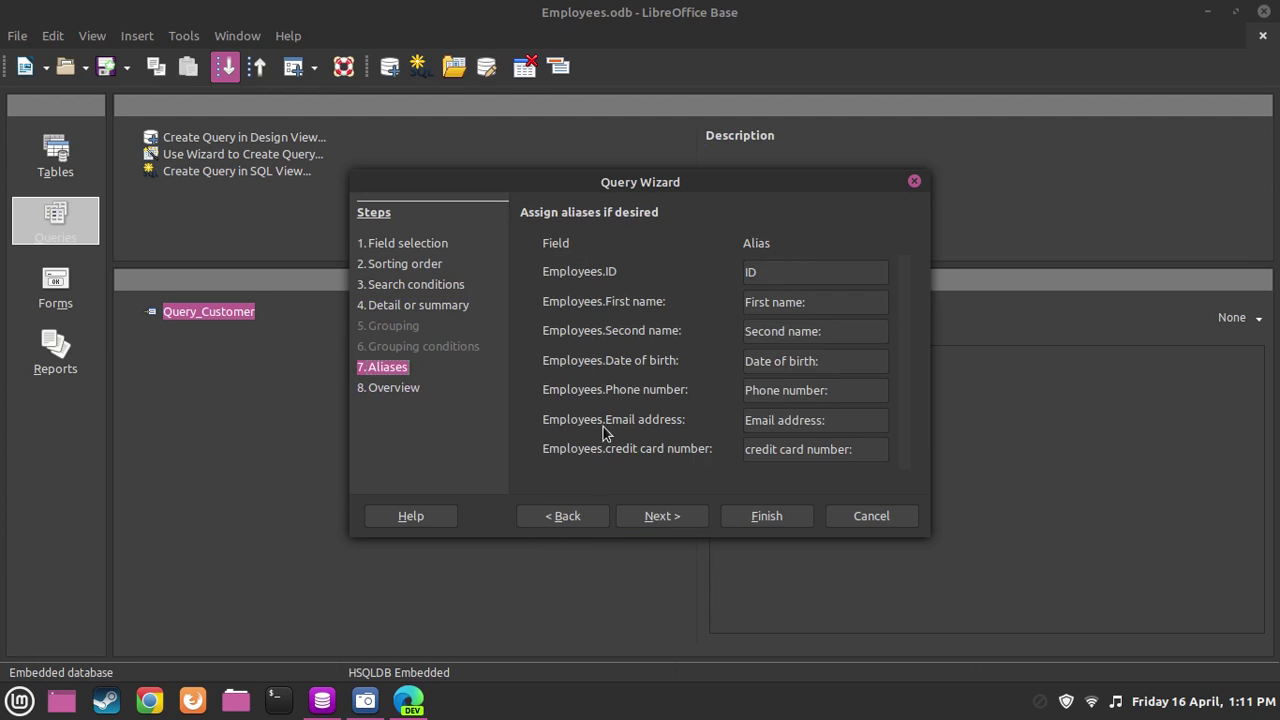
left_click(779, 268)
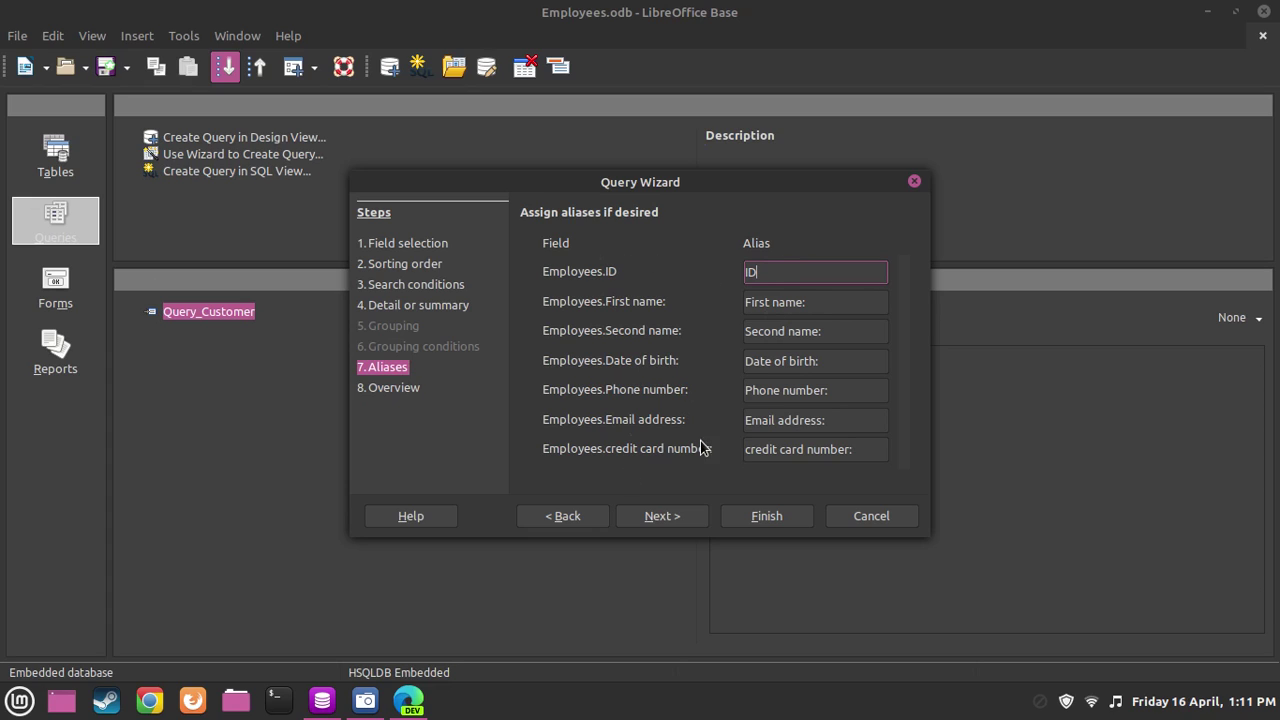
left_click(658, 515)
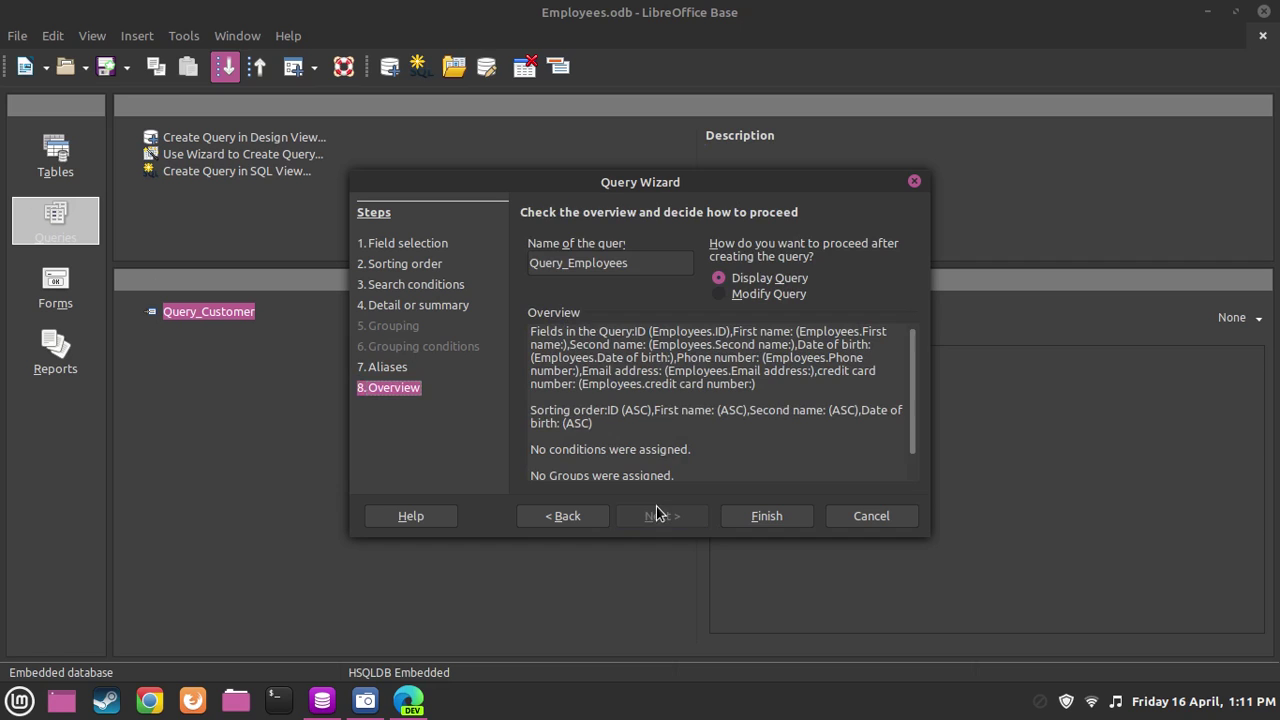
left_click(778, 512)
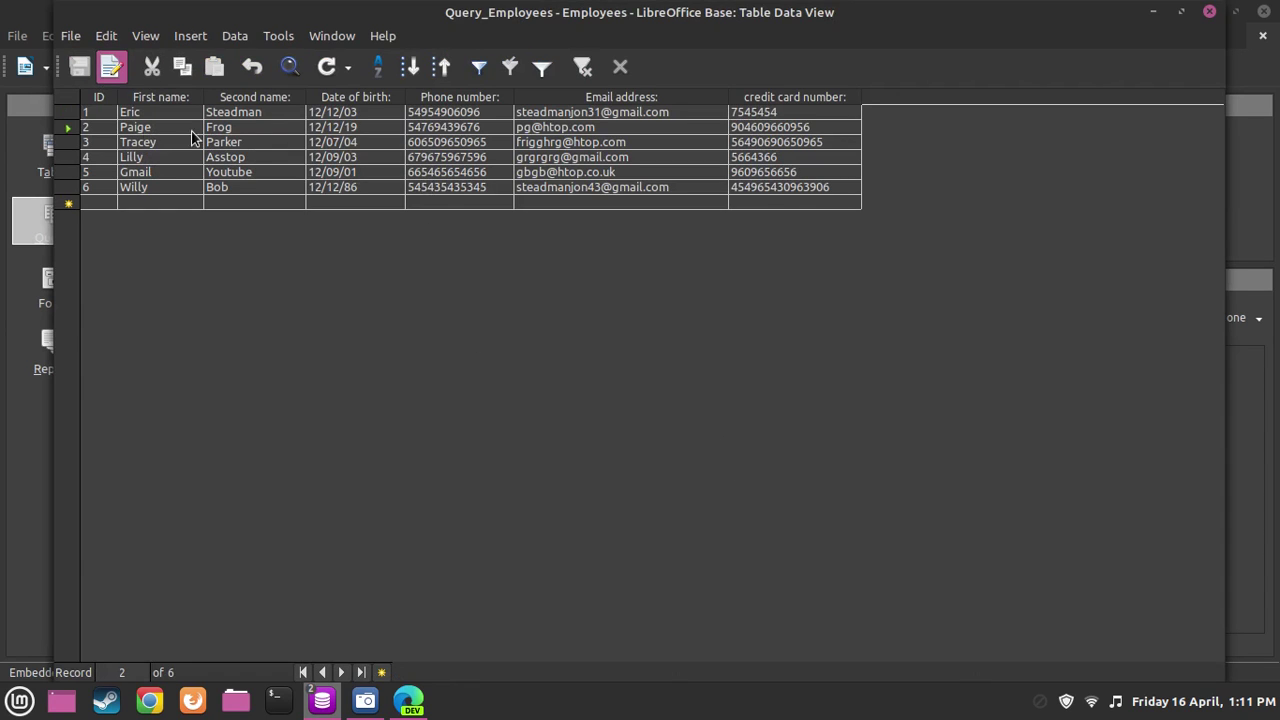
- Browse the Query_Employees results briefly and close them
left_click(680, 130)
key("Down")
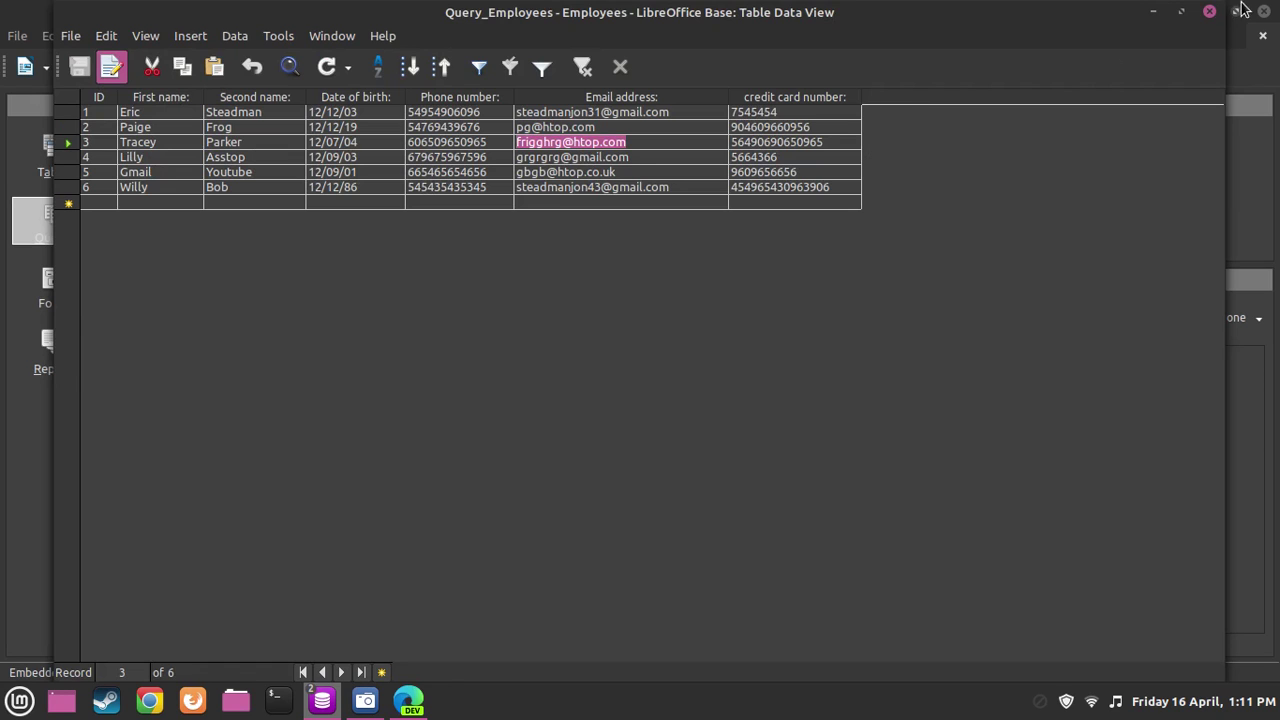
left_click(1209, 11)
- Hide Query_Customer's first Home address, ID and Phone number columns and save the design on closing
right_click(228, 313)
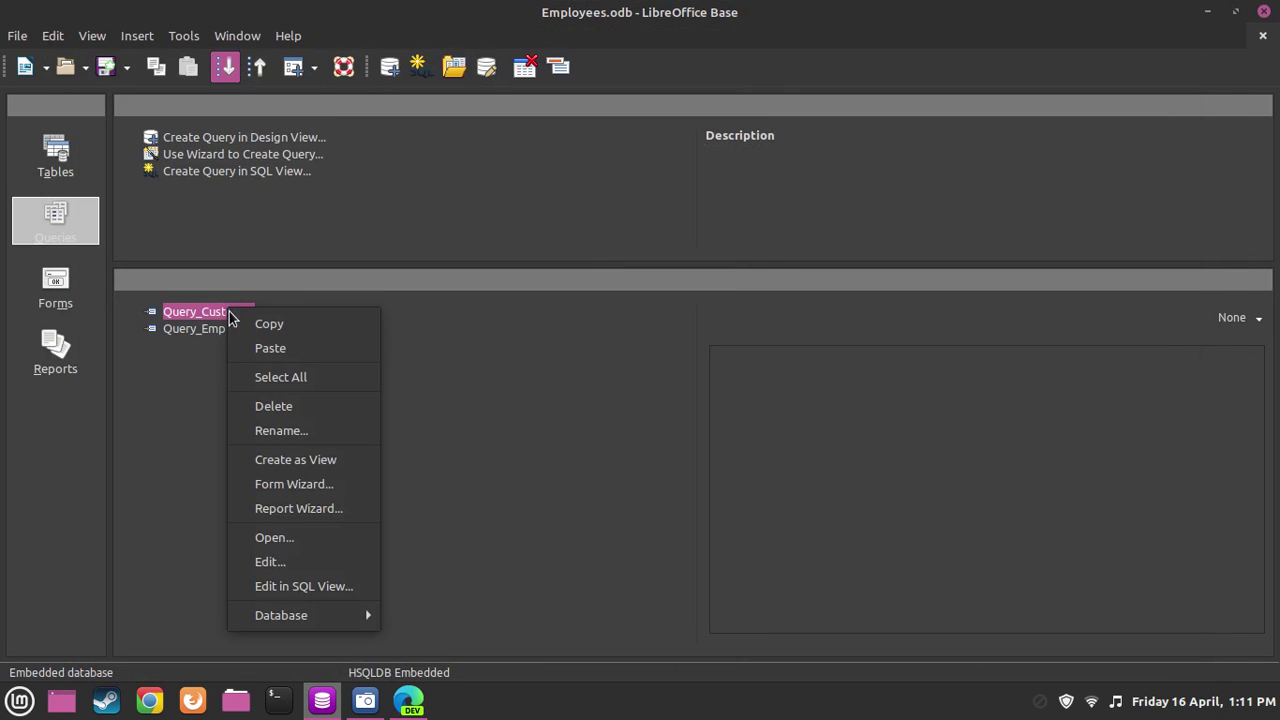
left_click(274, 562)
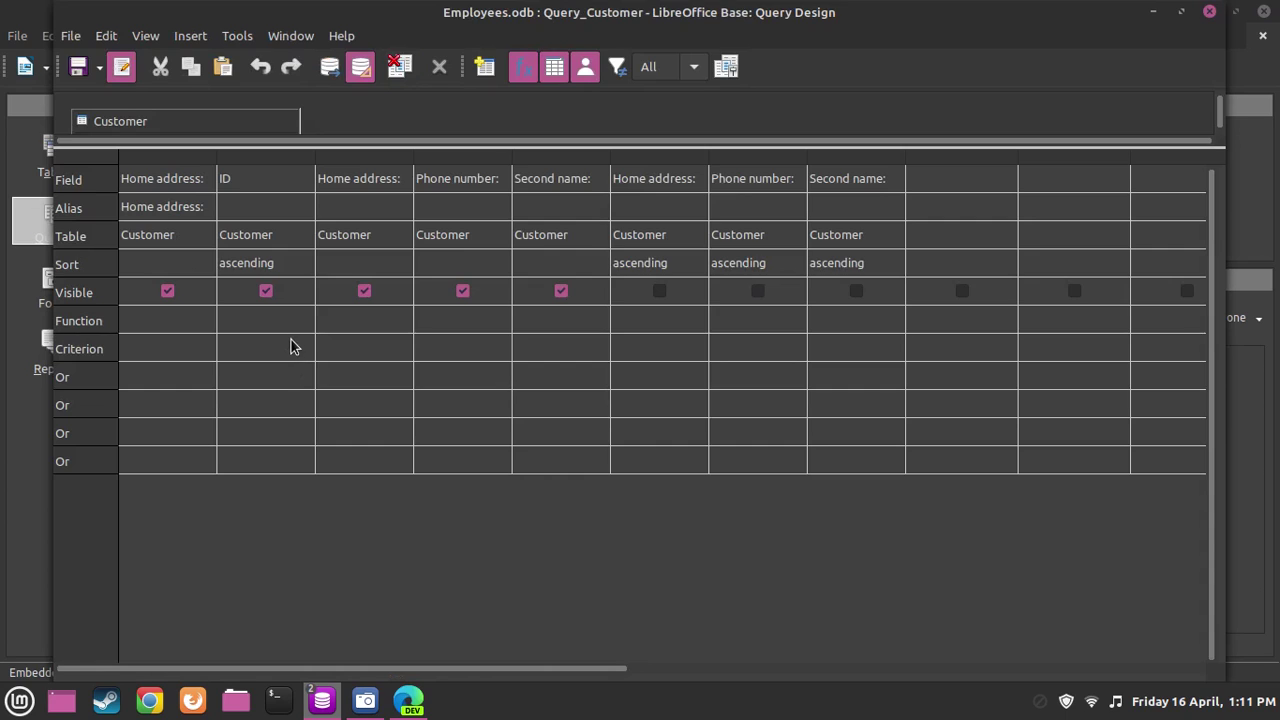
left_click(168, 291)
left_click(265, 291)
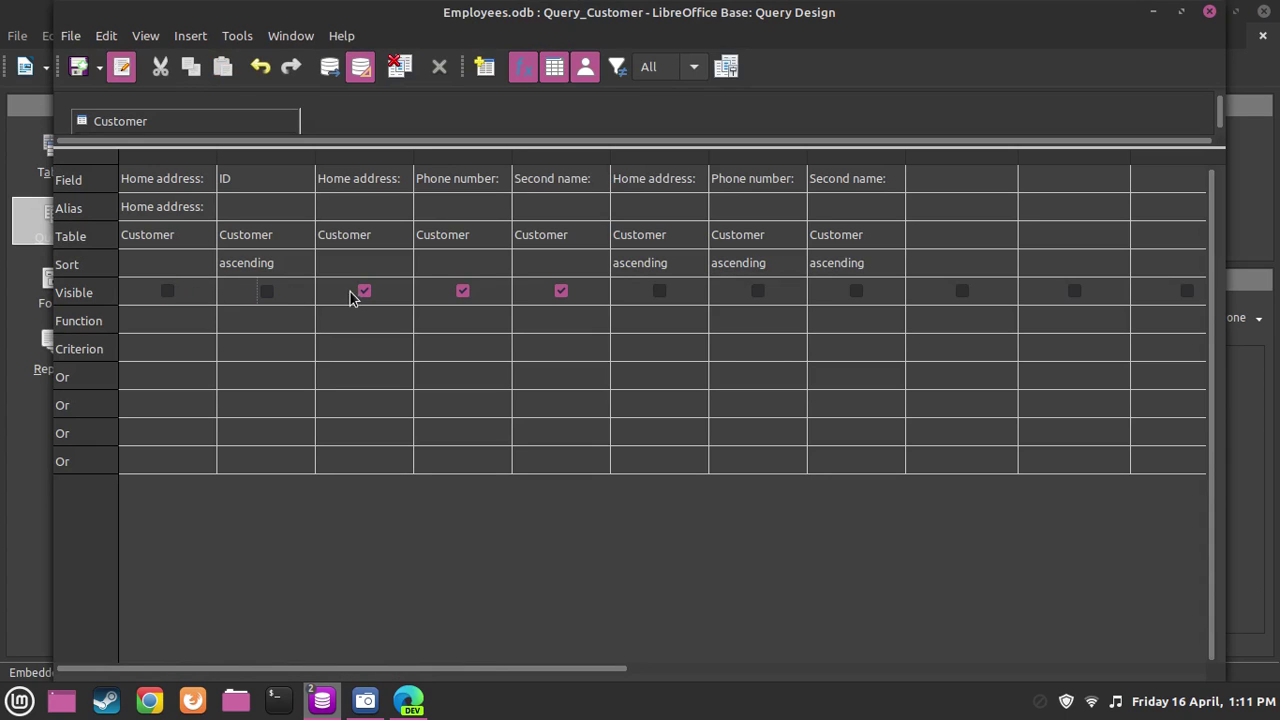
left_click(463, 291)
left_click(1210, 12)
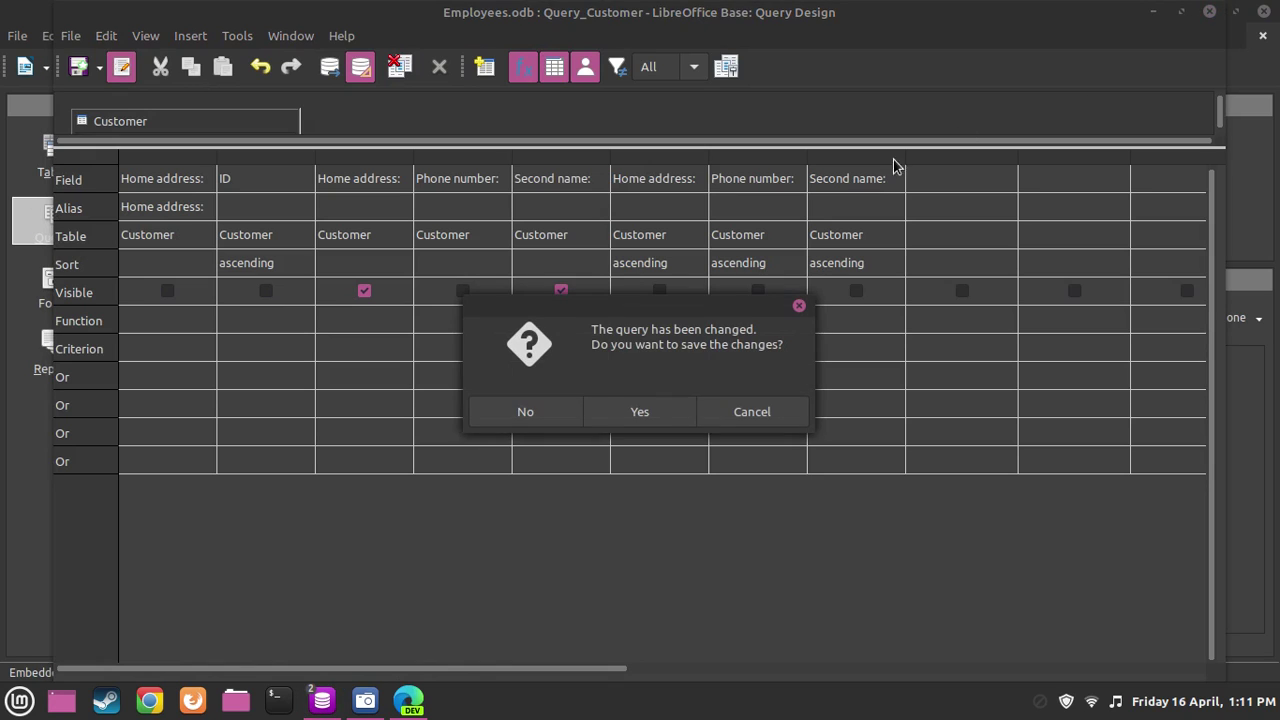
left_click(664, 411)
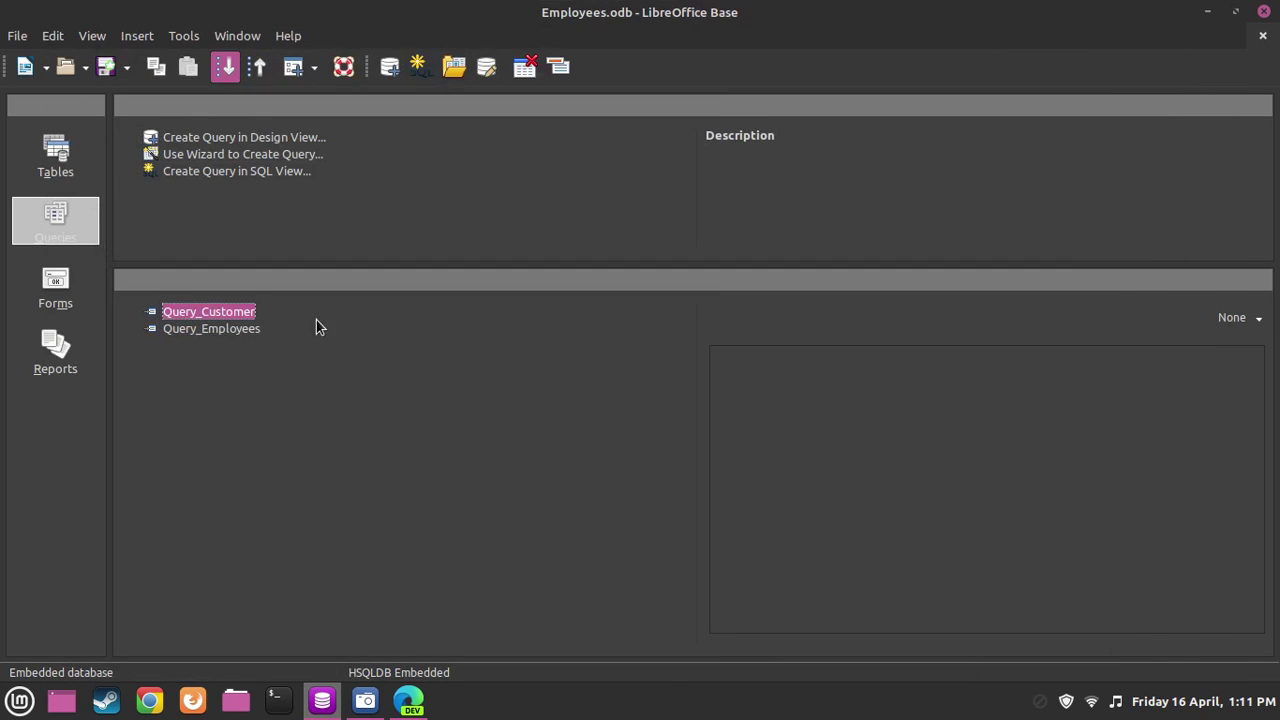
double_click(241, 310)
left_click(205, 157)
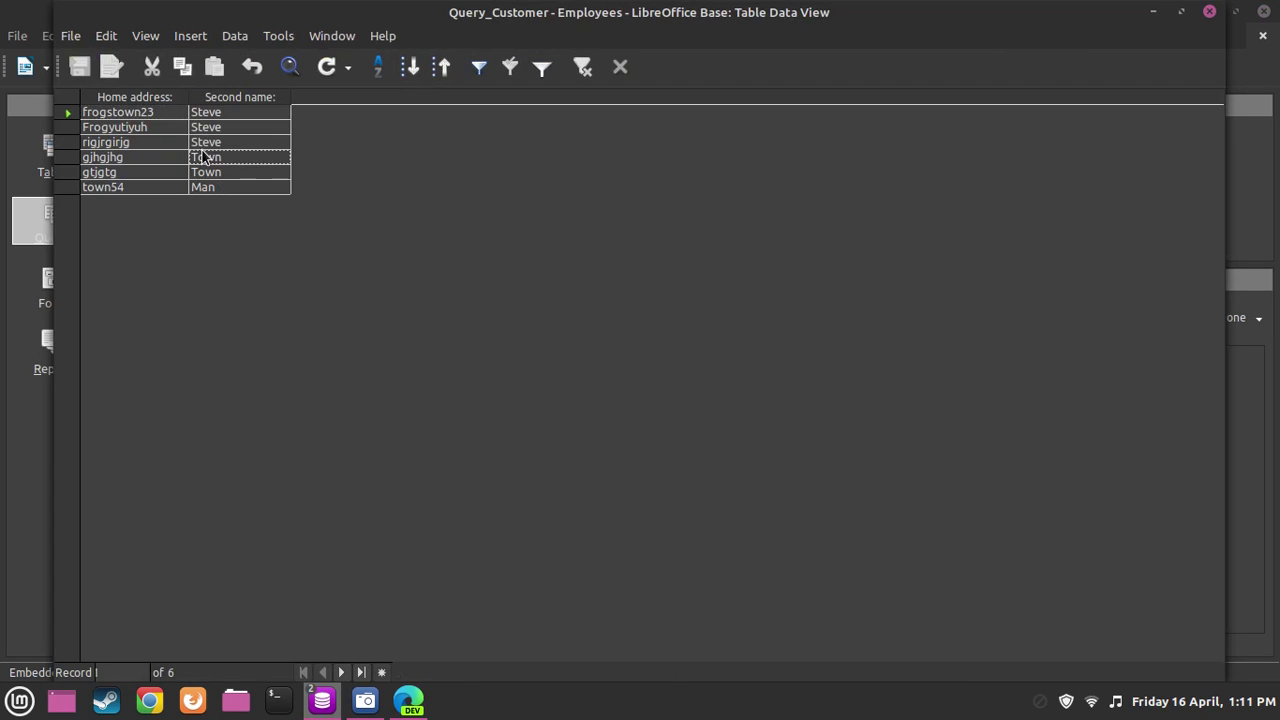
left_click(212, 128)
left_click(252, 142)
left_click(165, 130)
left_click_drag(183, 97, 240, 93)
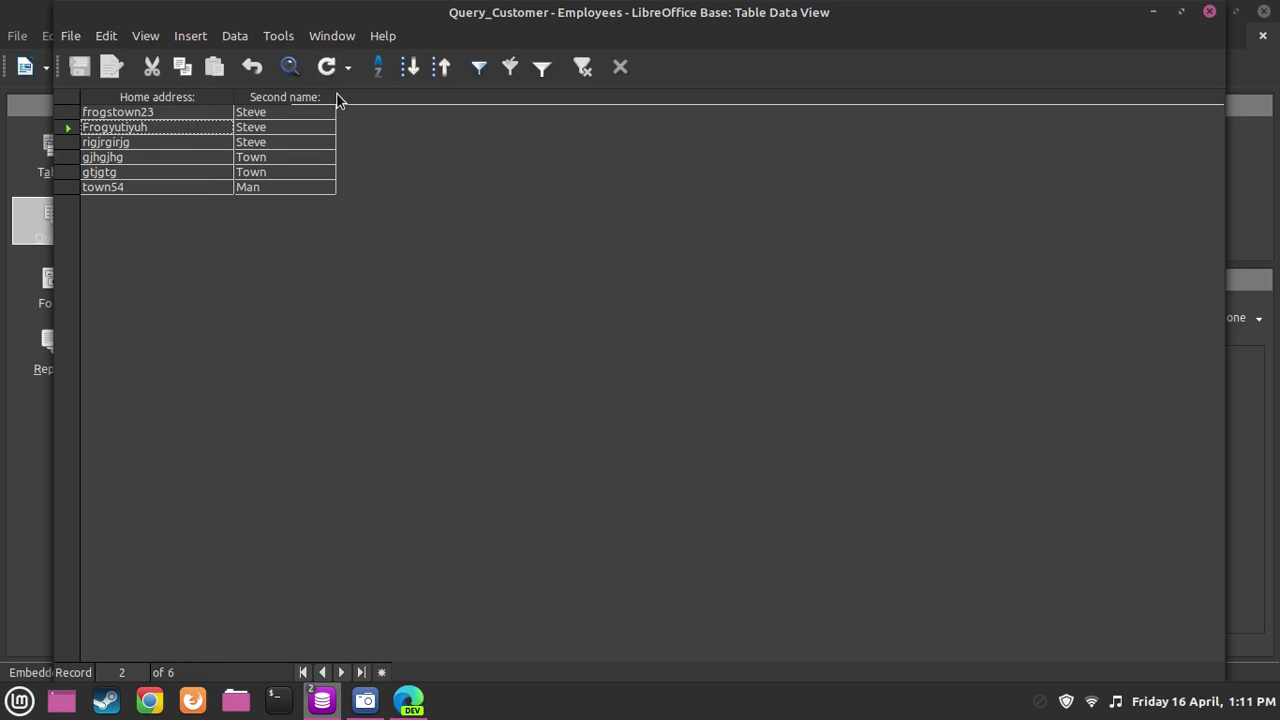
left_click(332, 94)
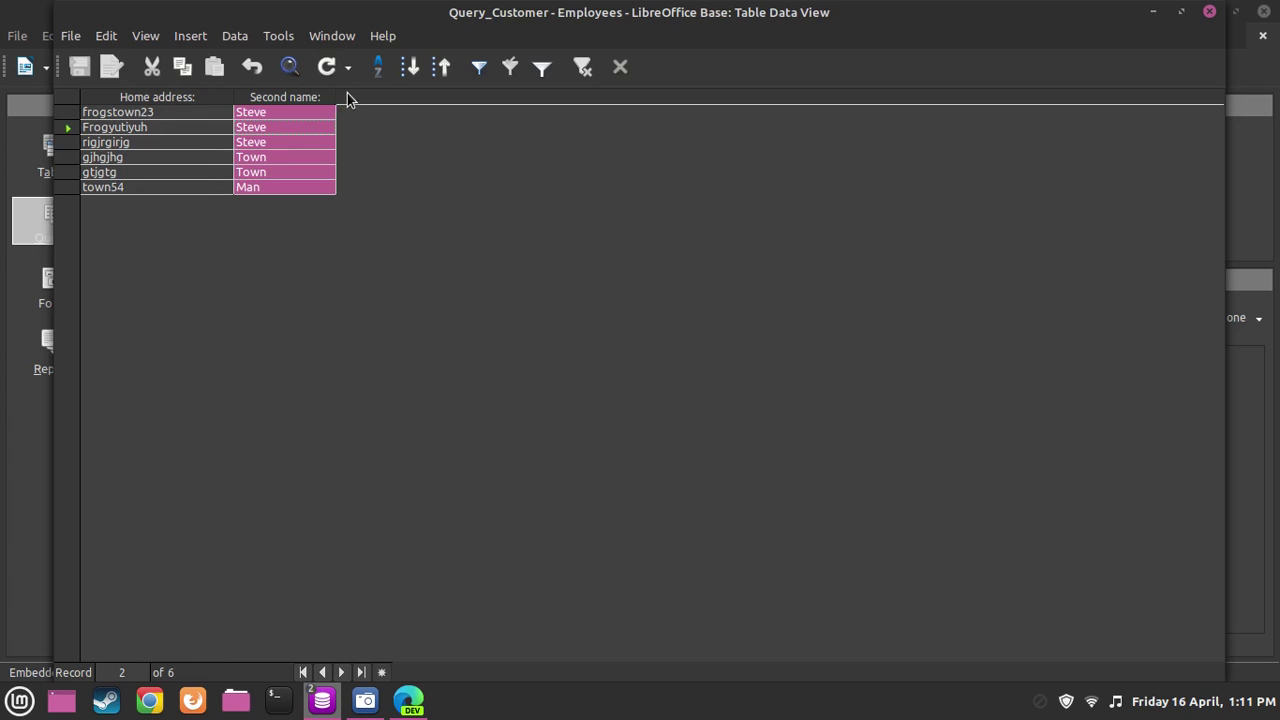
mouse_move(337, 96)
left_mouse_down()
mouse_move(357, 97)
mouse_move(235, 110)
mouse_move(304, 114)
mouse_move(292, 113)
mouse_move(346, 97)
left_mouse_up()
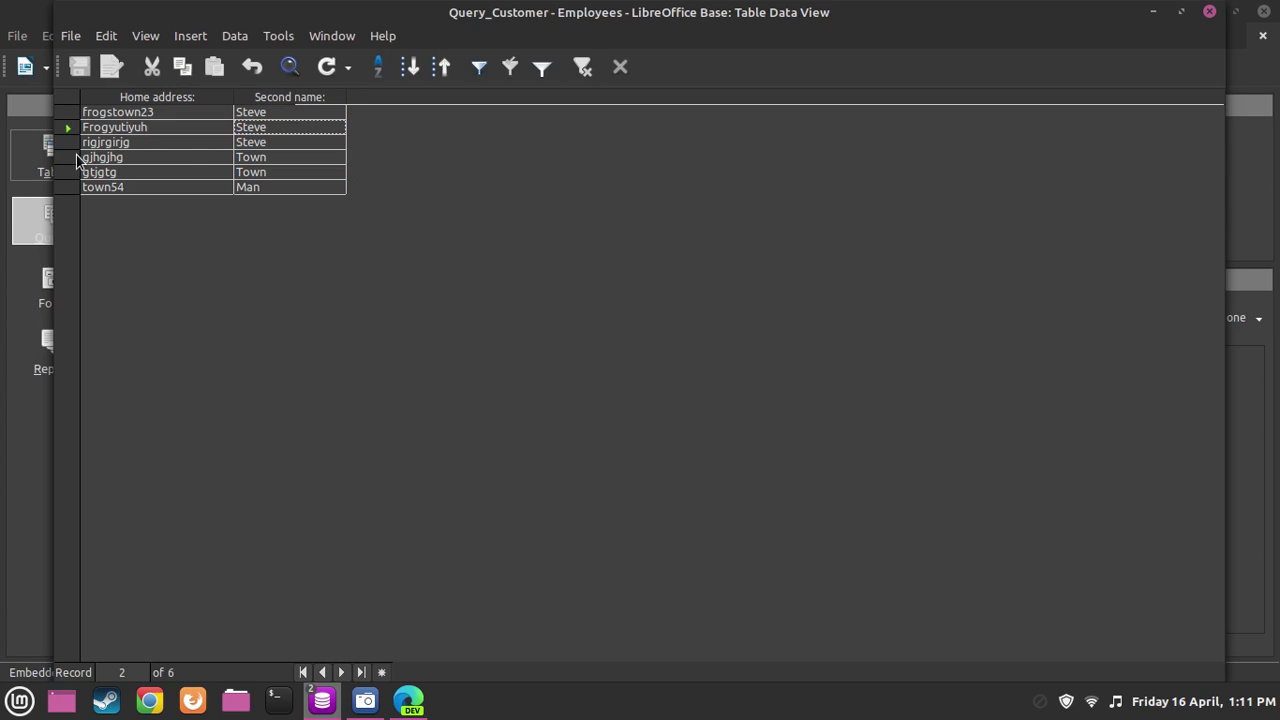
left_click(291, 140)
- Close the Query_Customer results and select Query_Employees in the queries list
left_click(1209, 11)
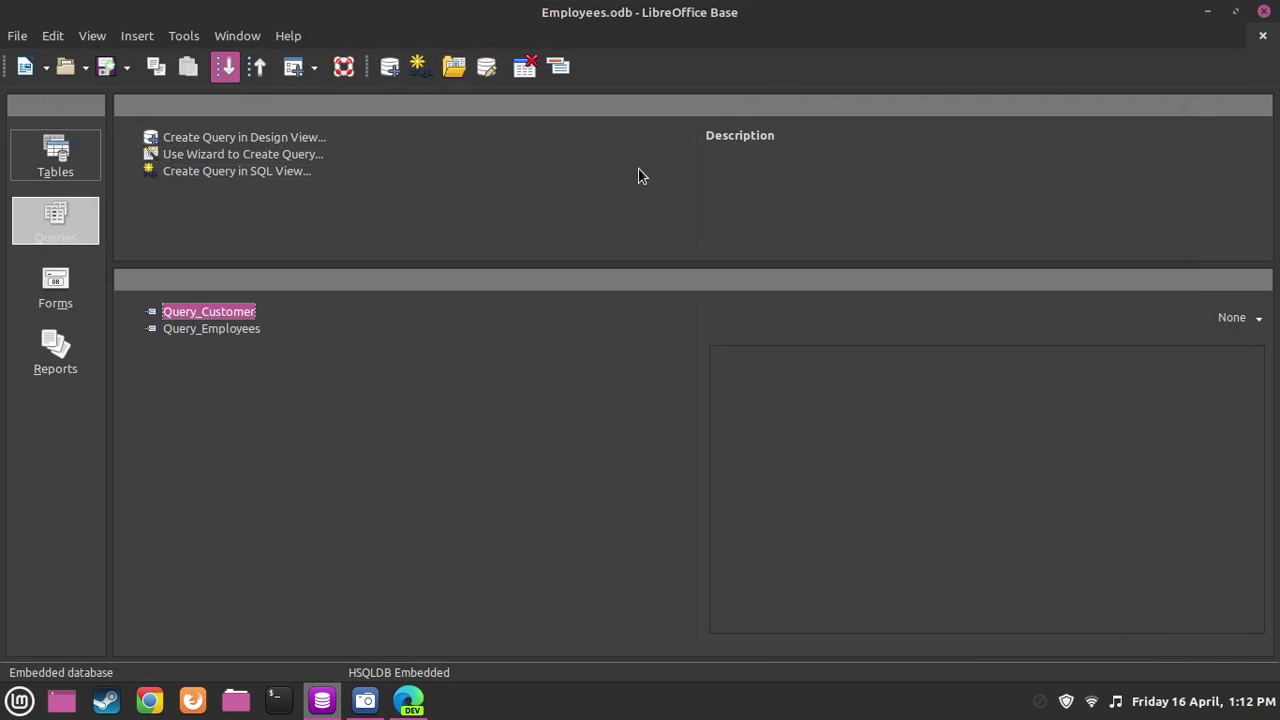
left_click(238, 331)
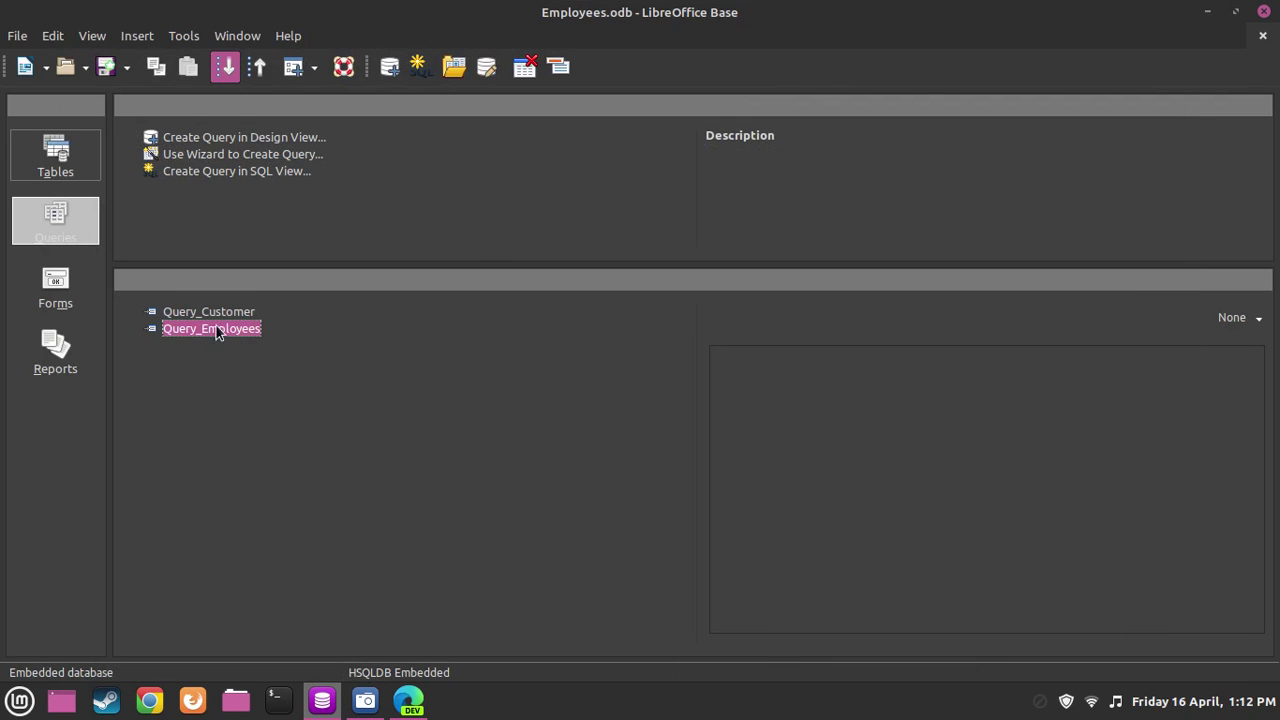
left_click(205, 312)
left_click(362, 700)
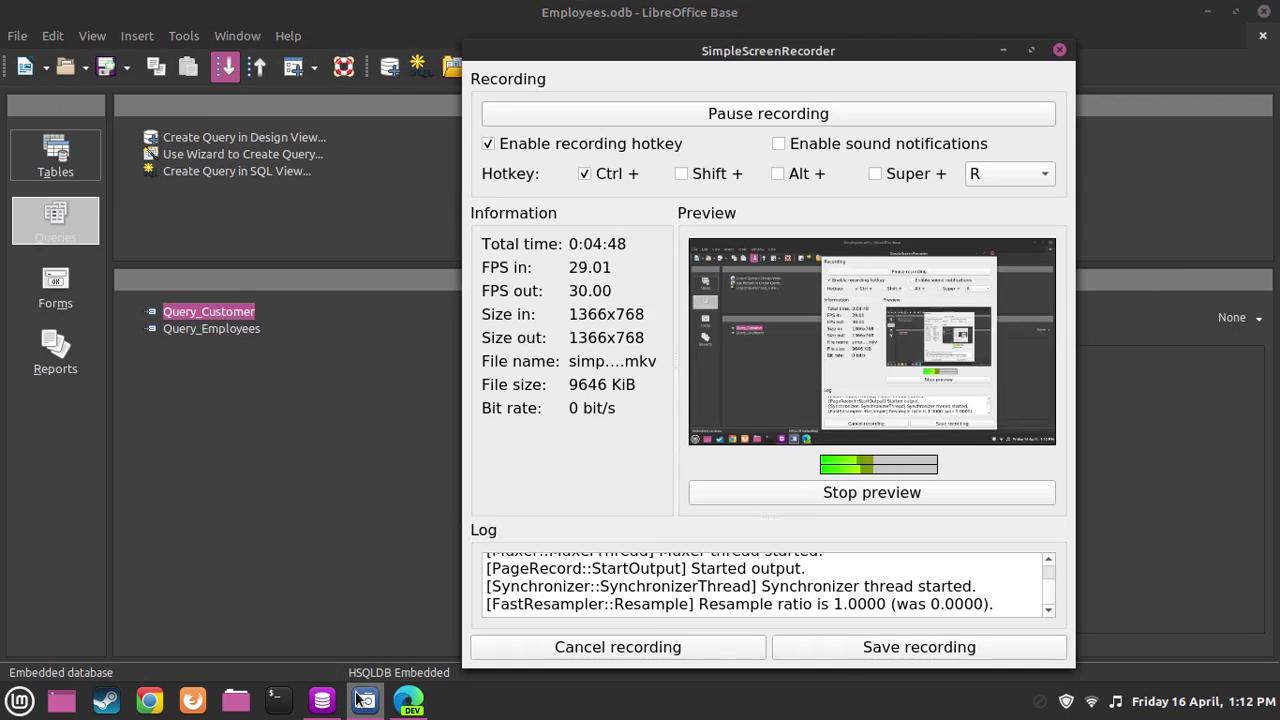
left_click(362, 700)
left_click(238, 331)
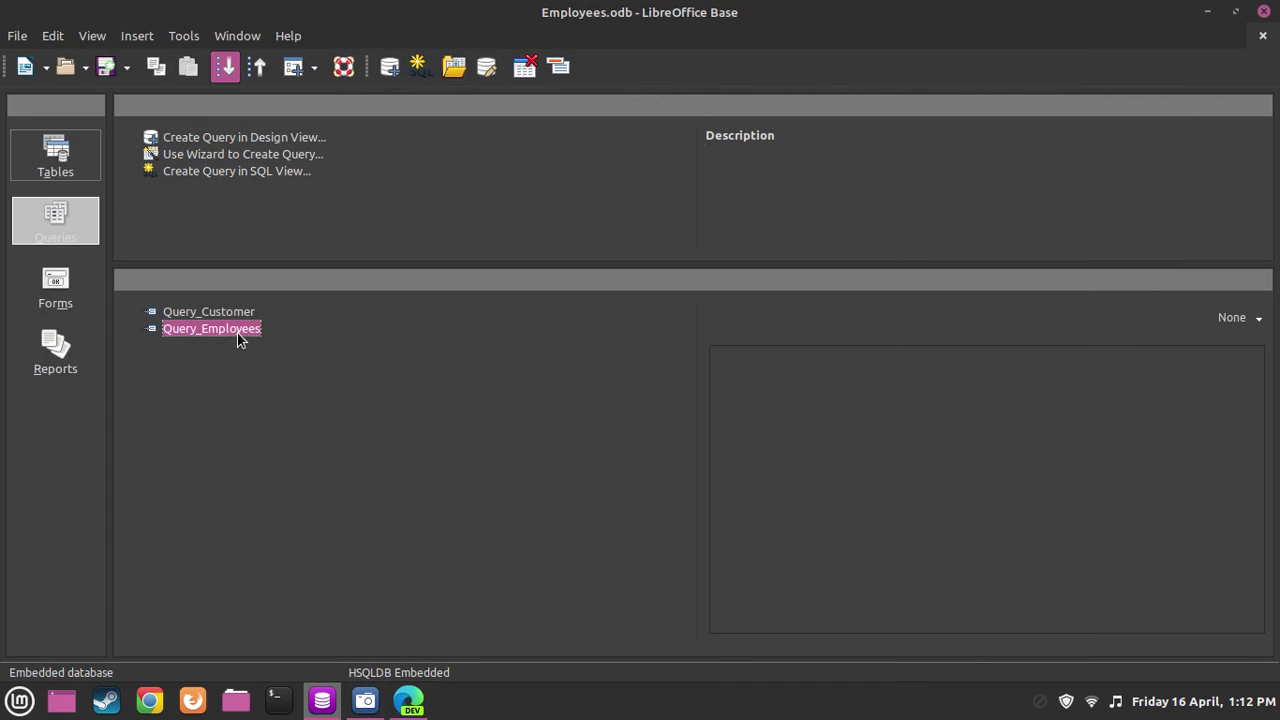
- Build a wizard query on Query_Employees with all its fields and finish it
left_click(236, 156)
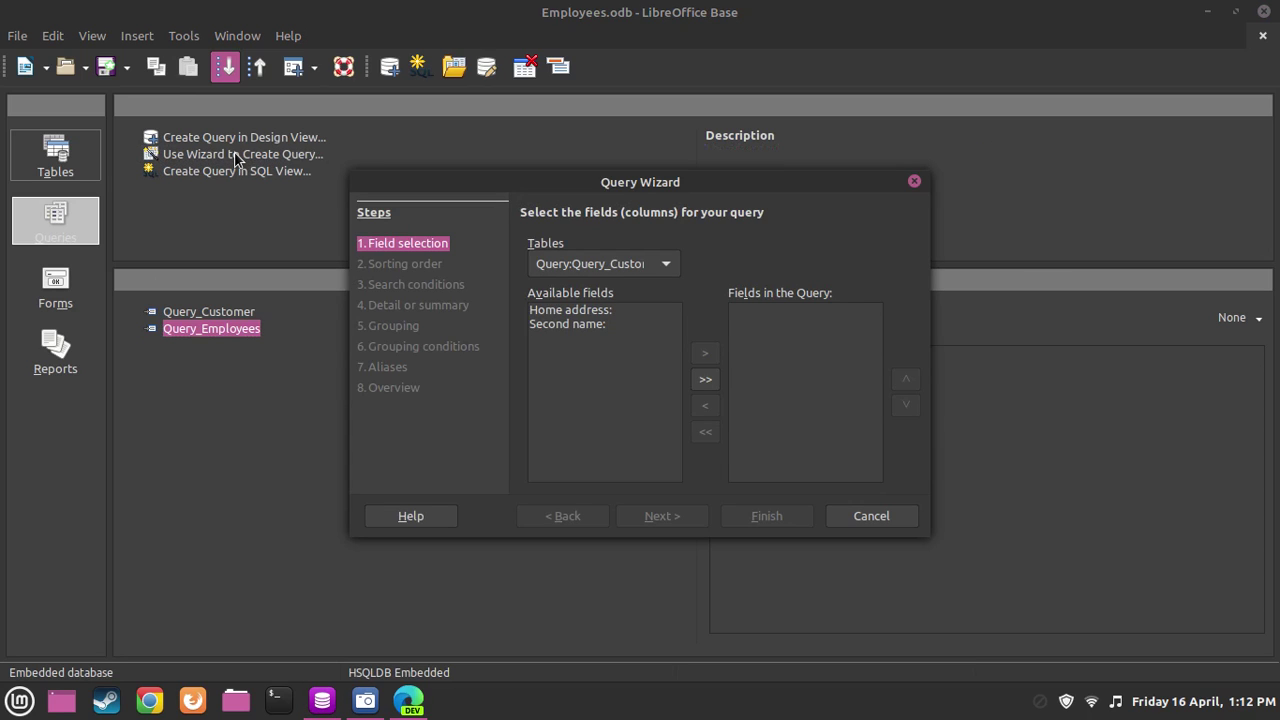
left_click(579, 260)
left_click(588, 295)
left_click(705, 379)
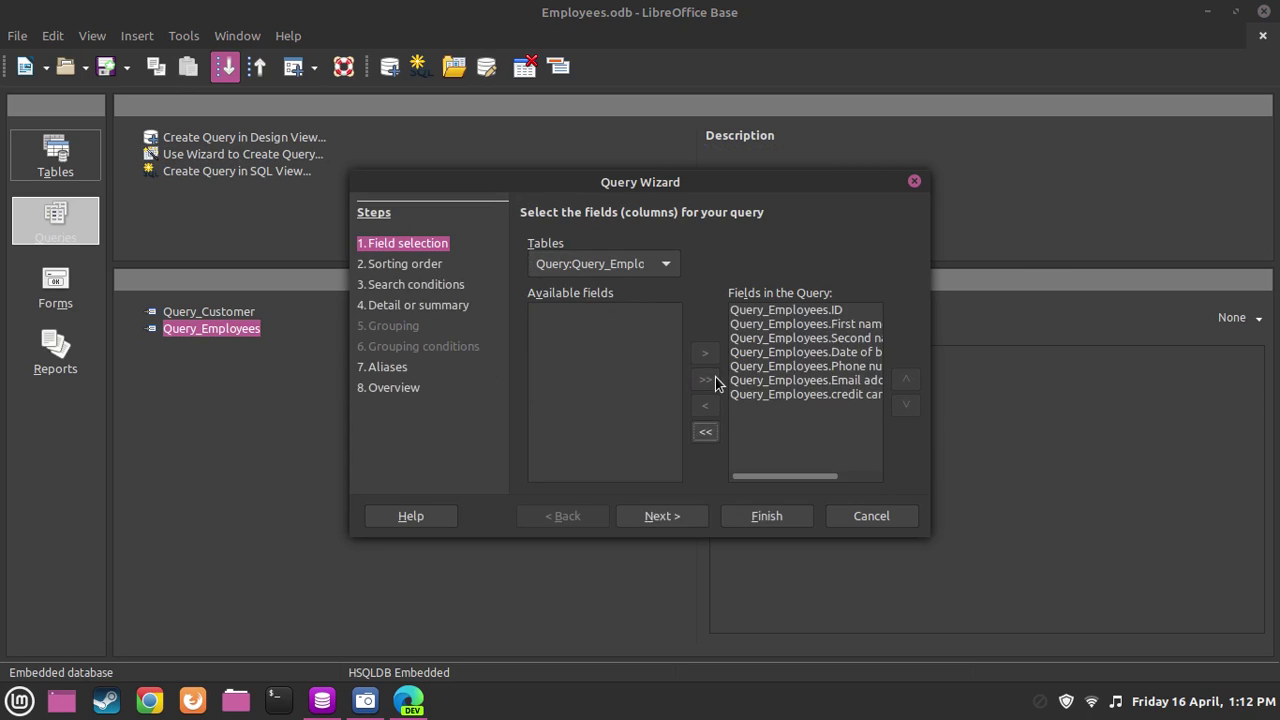
left_click(690, 515)
left_click(660, 516)
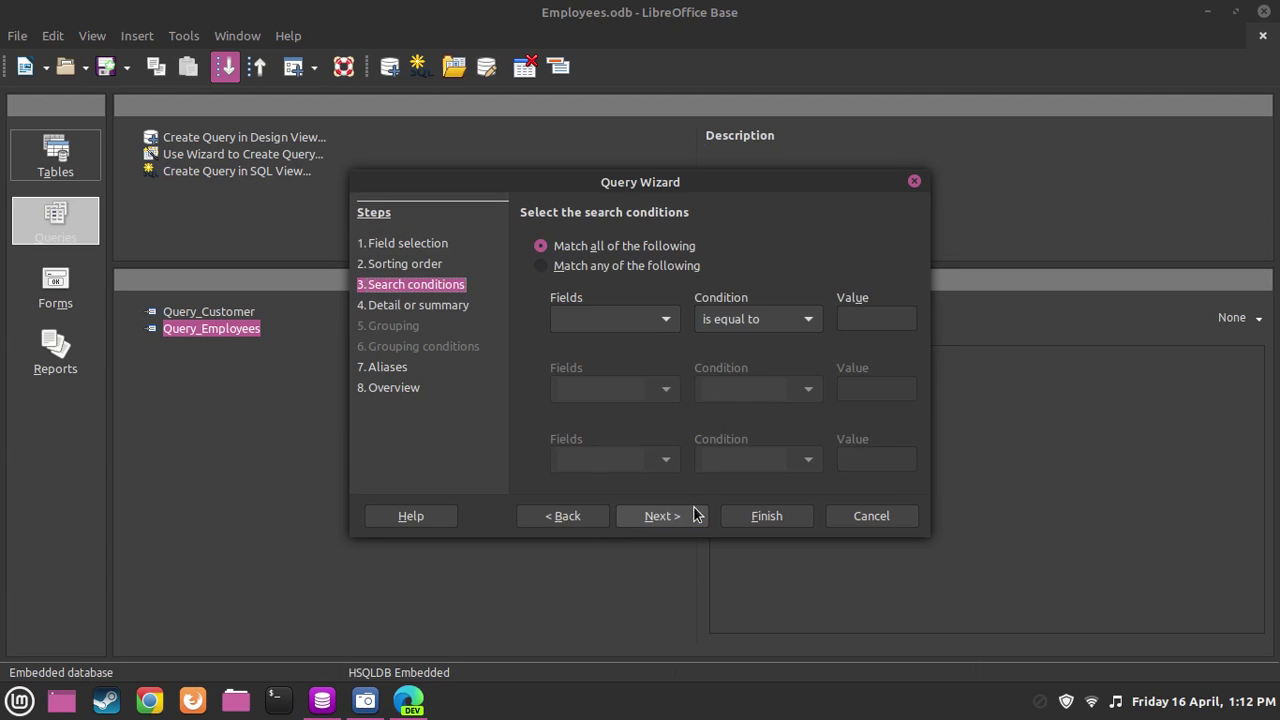
left_click(566, 515)
left_click(645, 515)
left_click(645, 515)
left_click(645, 515)
left_click(645, 515)
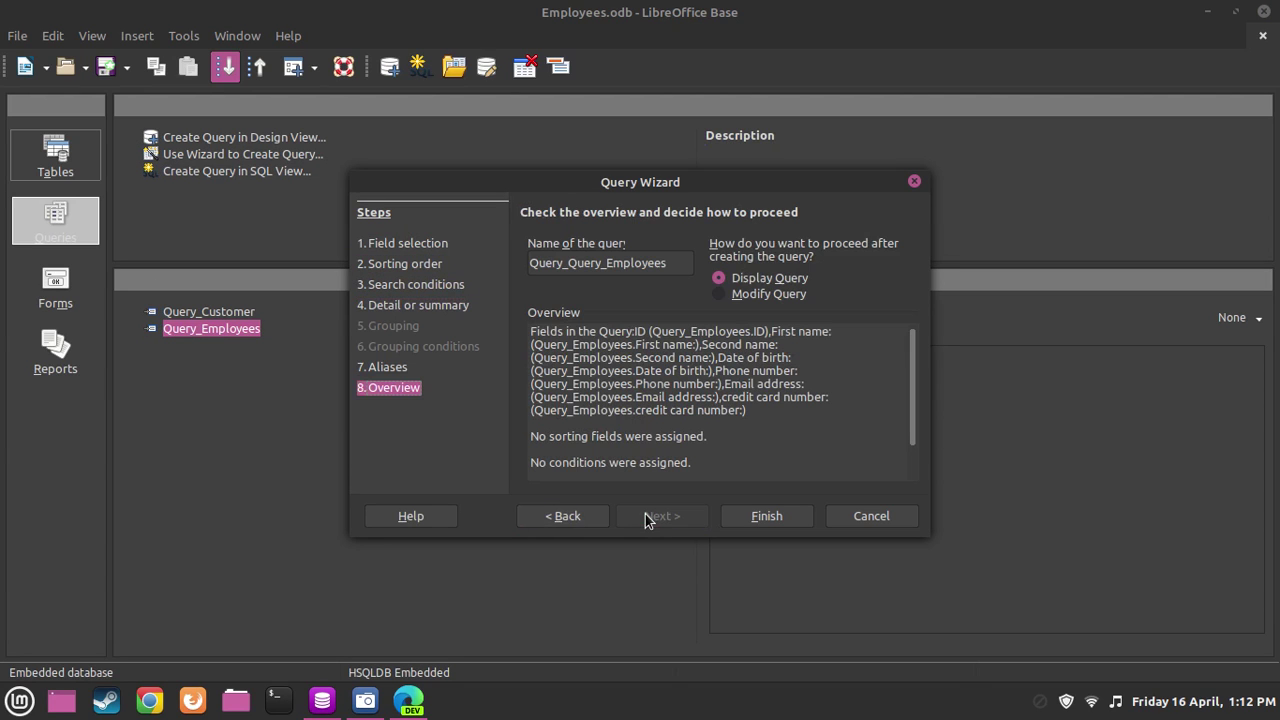
left_click(781, 515)
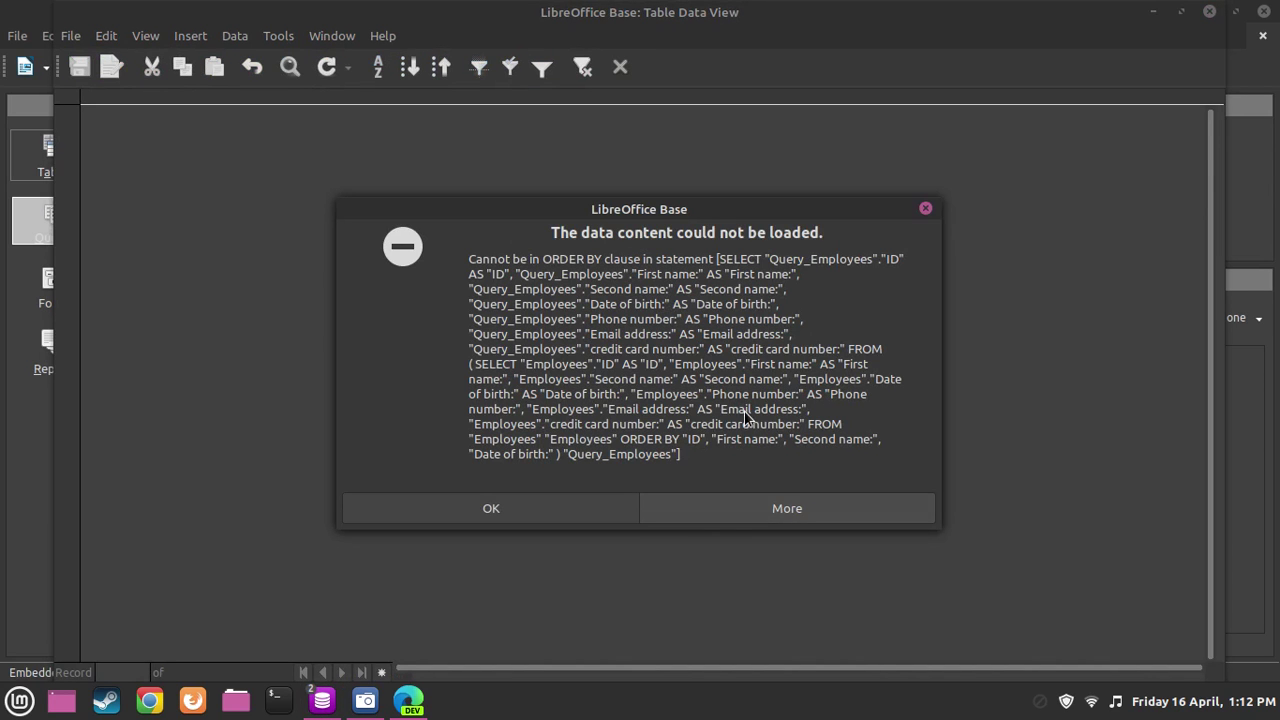
- Dismiss the data loading error, close the empty results, and reselect Query_Employees
left_click(540, 512)
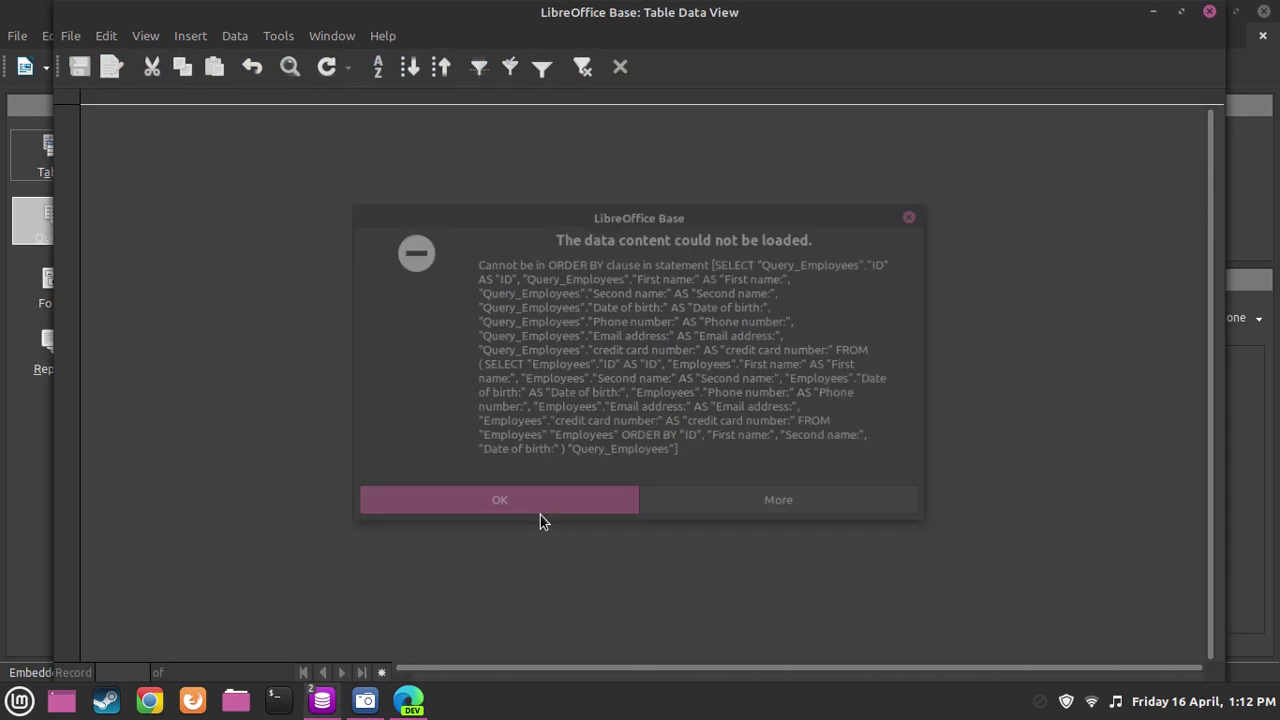
left_click(1209, 11)
left_click(234, 330)
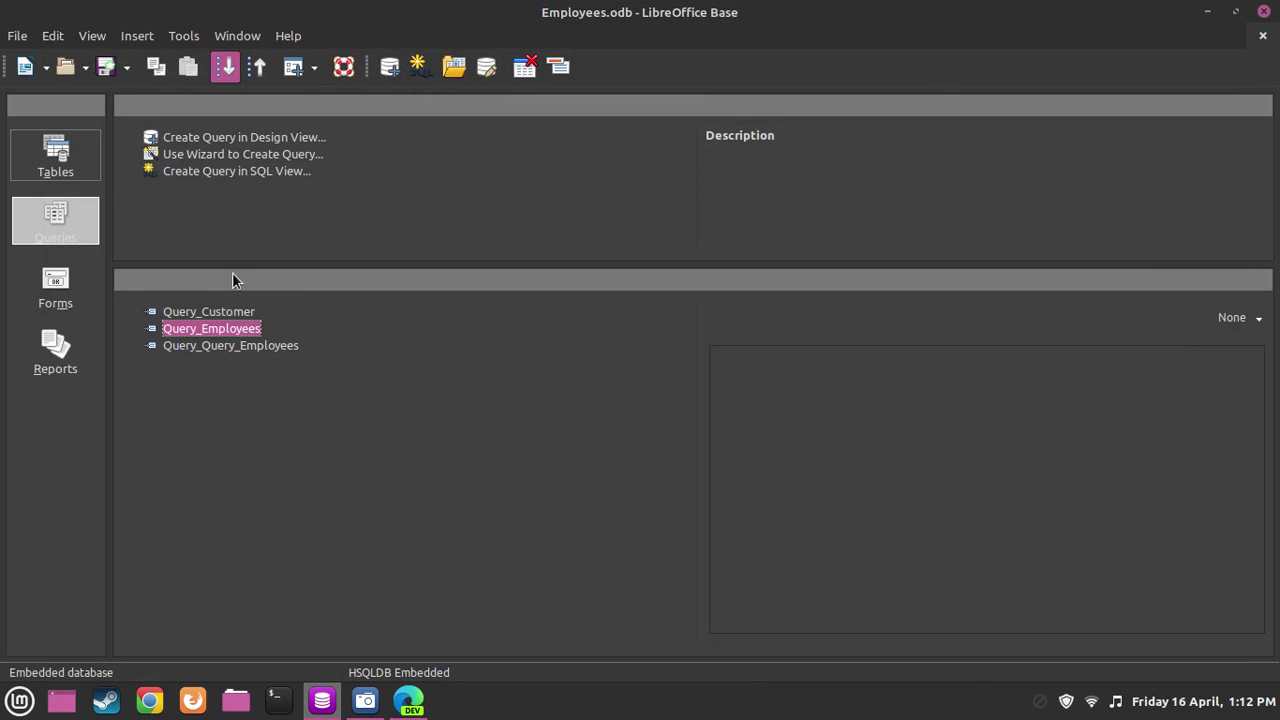
- Start a new wizard query on the Customer table with all of its fields
left_click(200, 158)
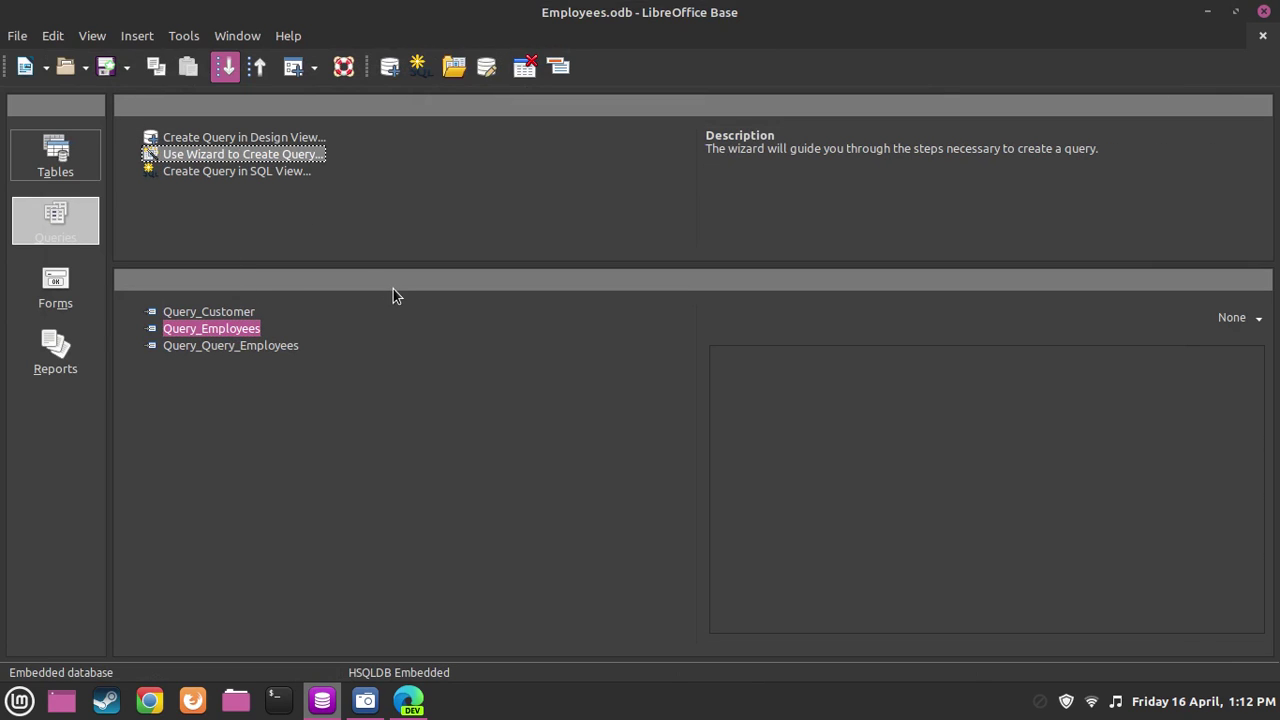
left_click(615, 264)
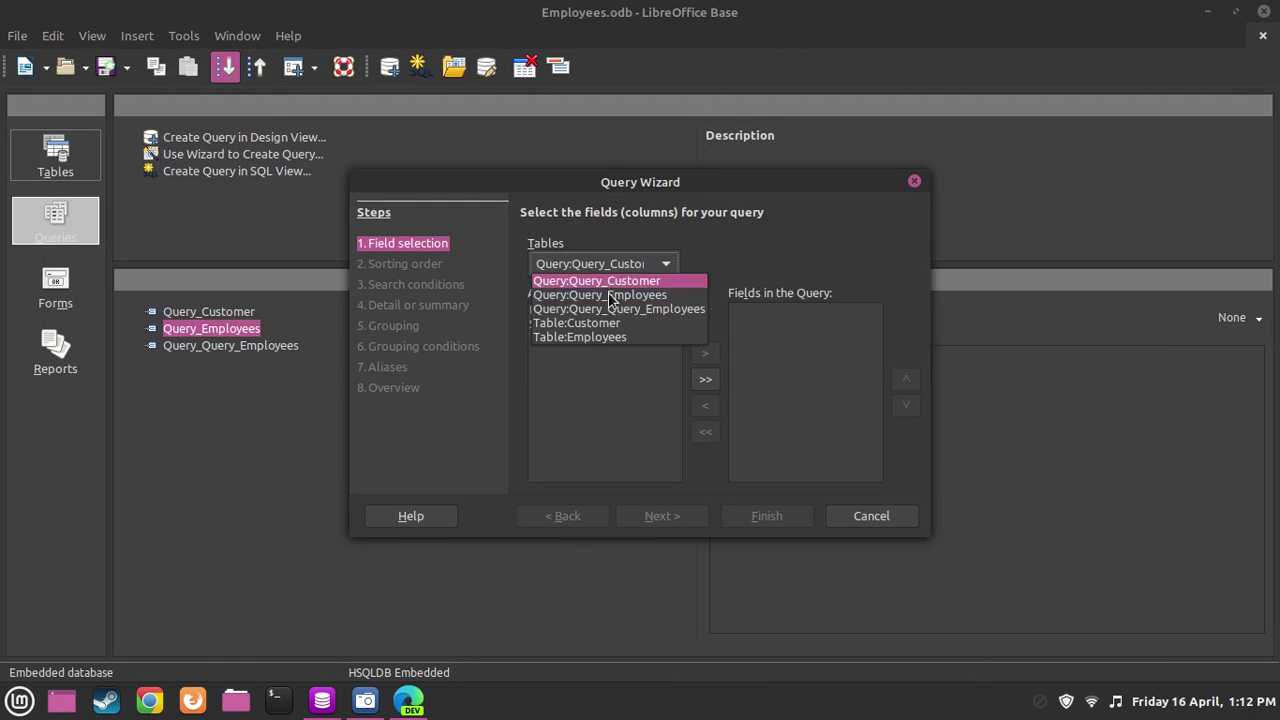
left_click(600, 321)
left_click(705, 380)
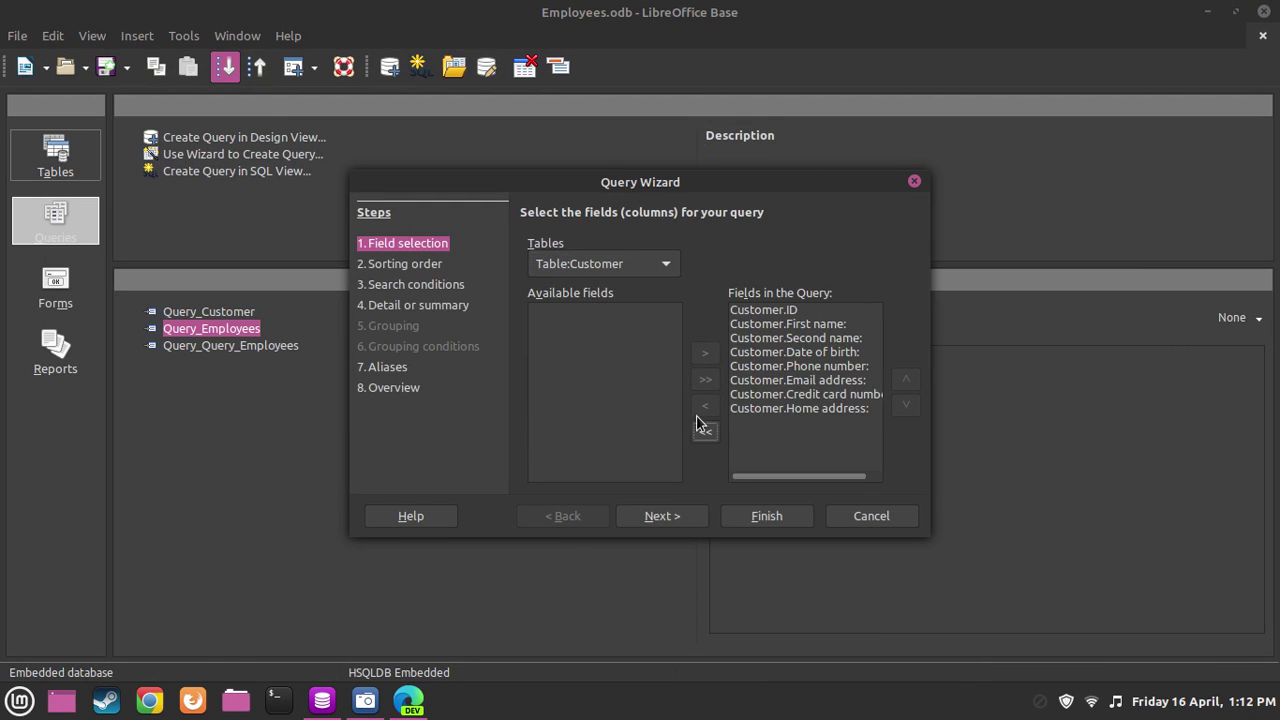
left_click(660, 516)
- Sort by Customer.ID, then First name, Second name and Phone number
left_click(640, 272)
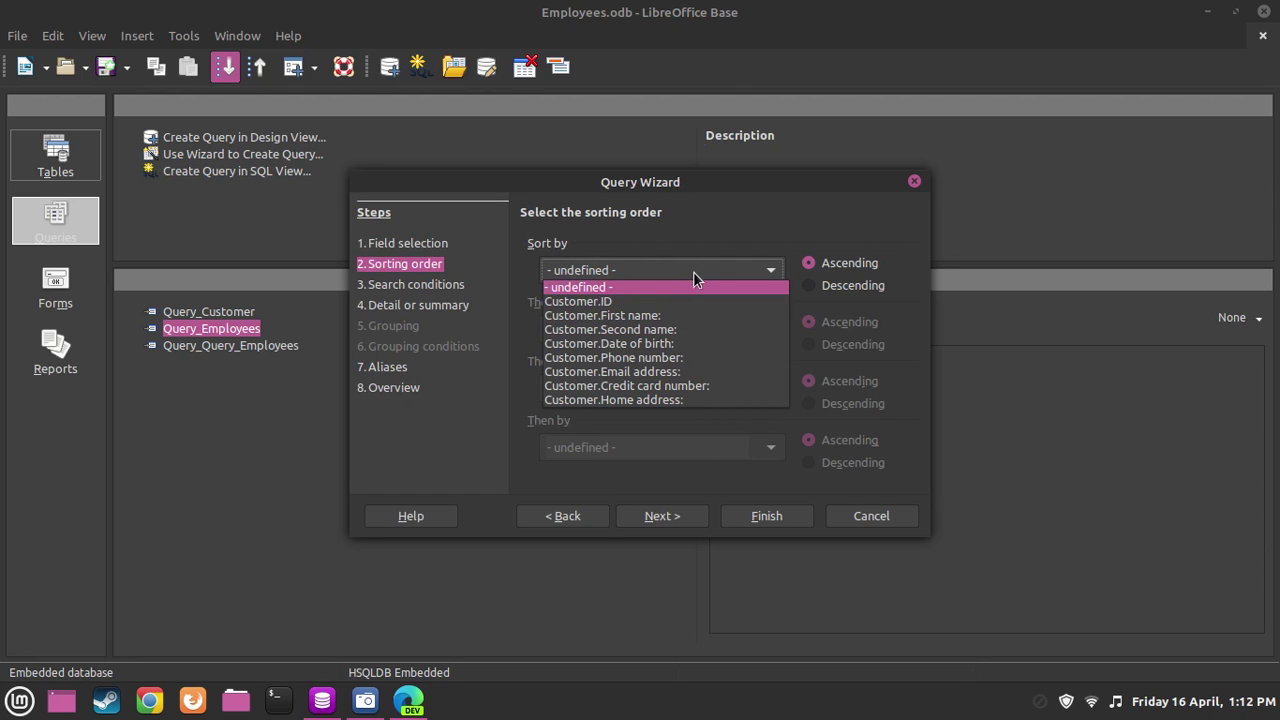
left_click(615, 302)
left_click(604, 331)
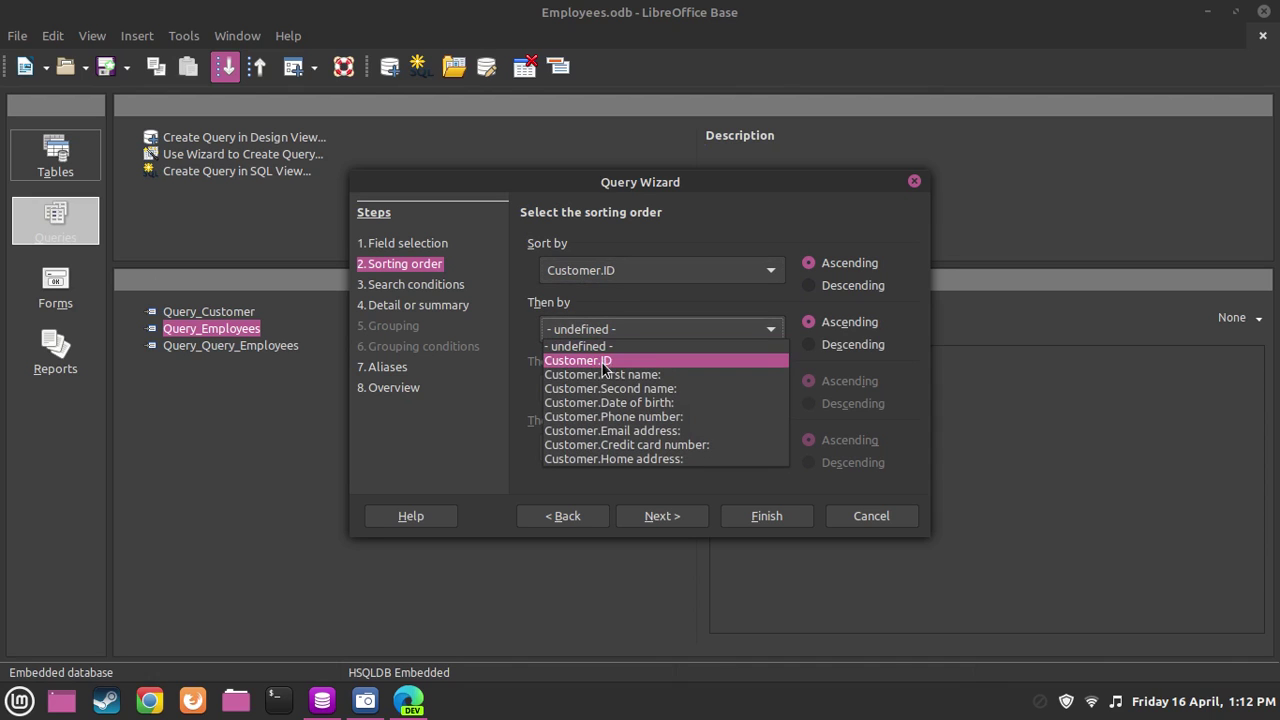
left_click(604, 377)
left_click(606, 382)
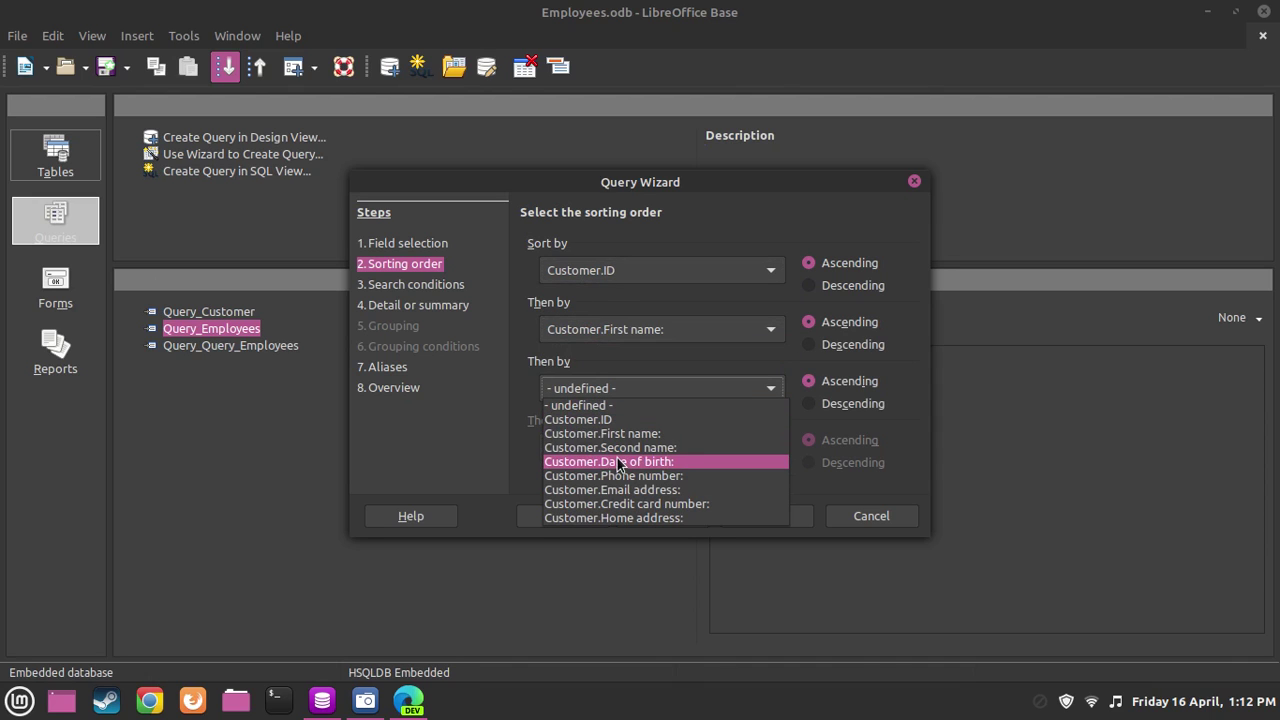
left_click(613, 450)
left_click(612, 449)
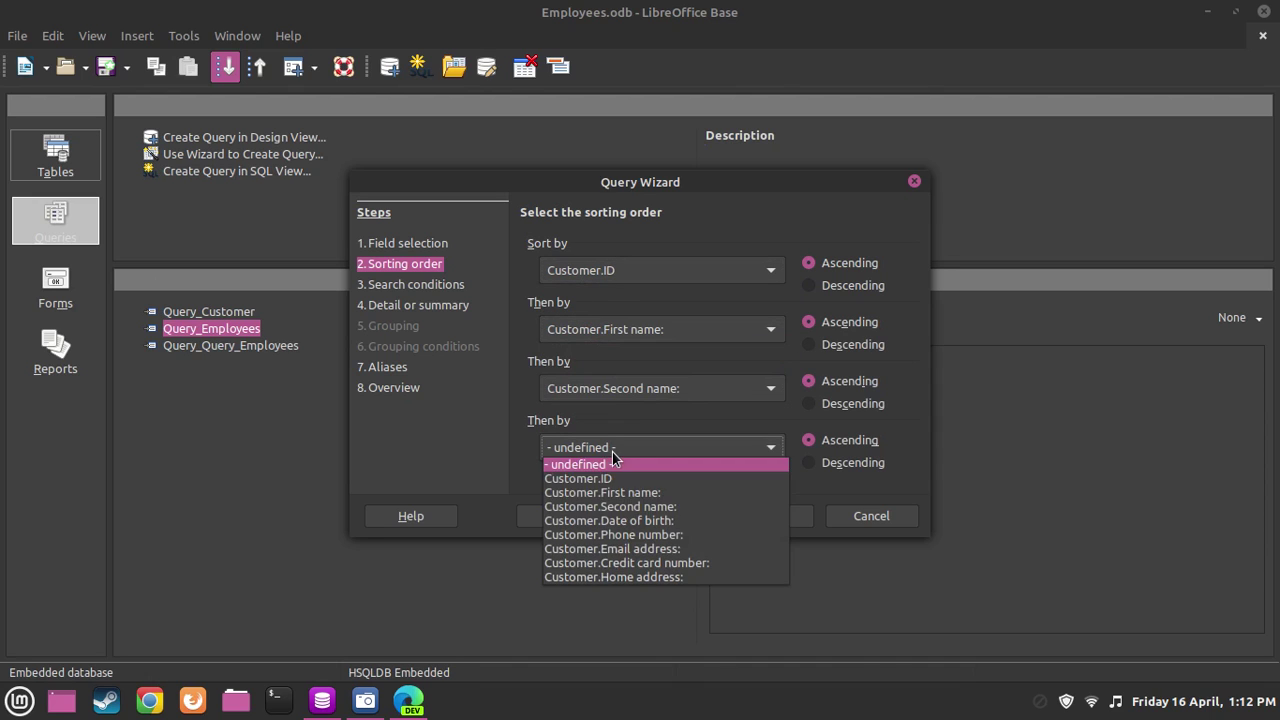
left_click(615, 535)
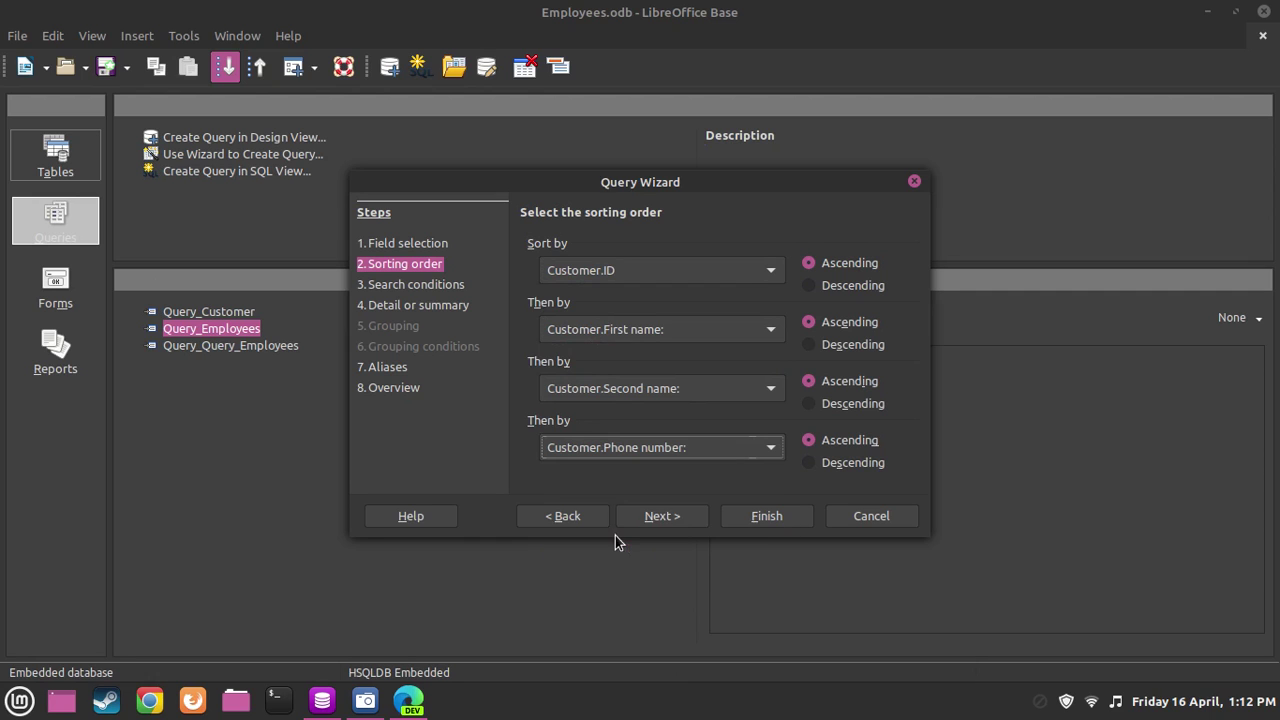
- Skip the remaining wizard steps and finish to create Query_Customer 2
left_click(682, 517)
left_click(682, 517)
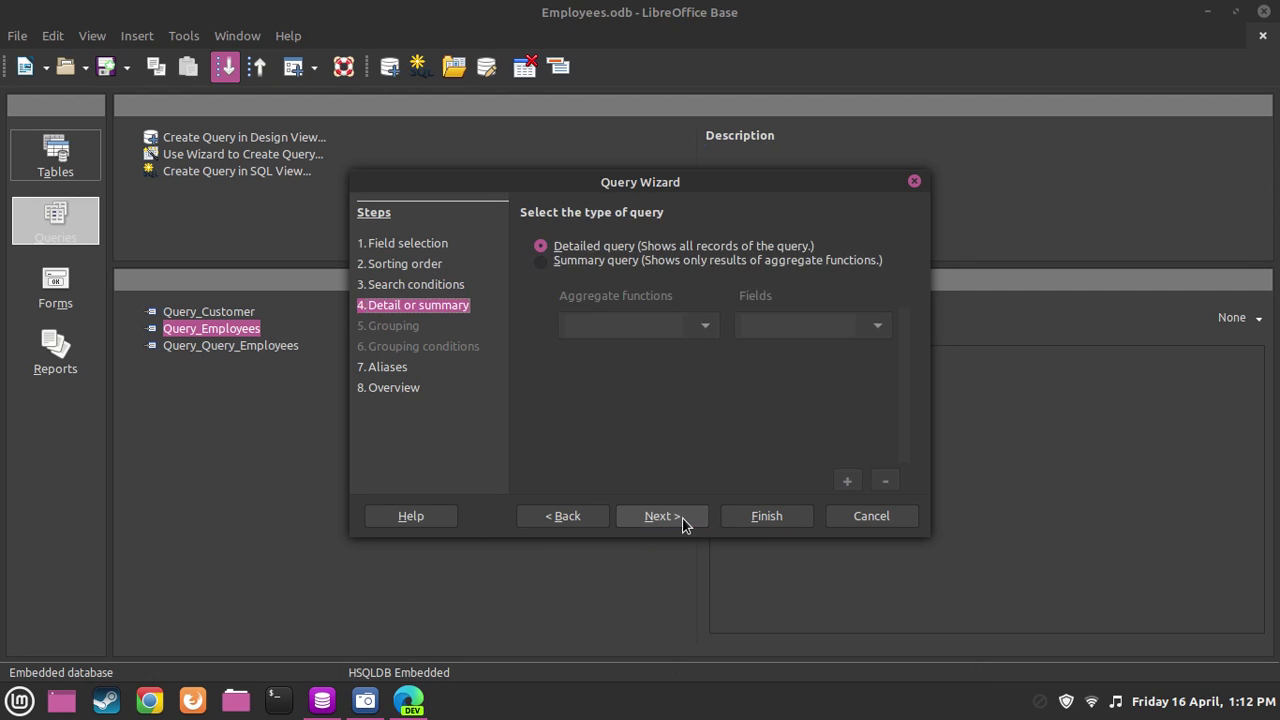
left_click(682, 517)
left_click(681, 516)
left_click(740, 517)
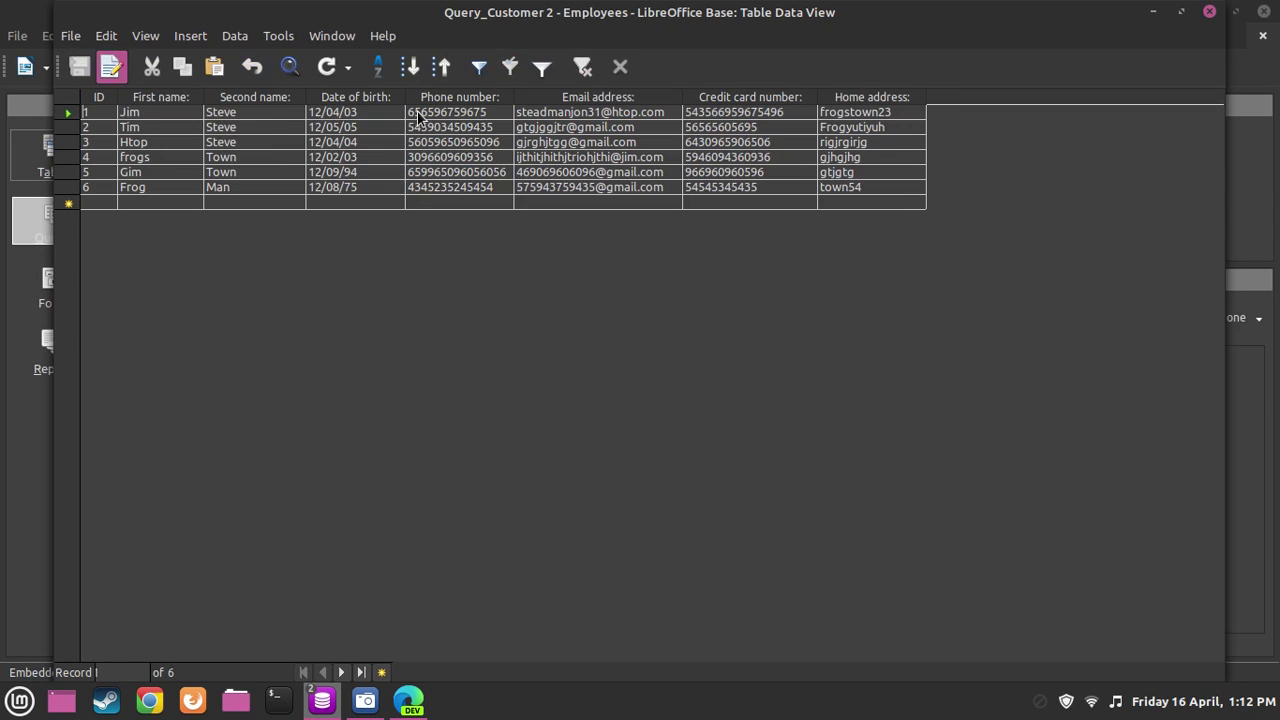
- Close the Query_Customer 2 results and open Query_Employees in Design view
left_click(1209, 11)
right_click(240, 333)
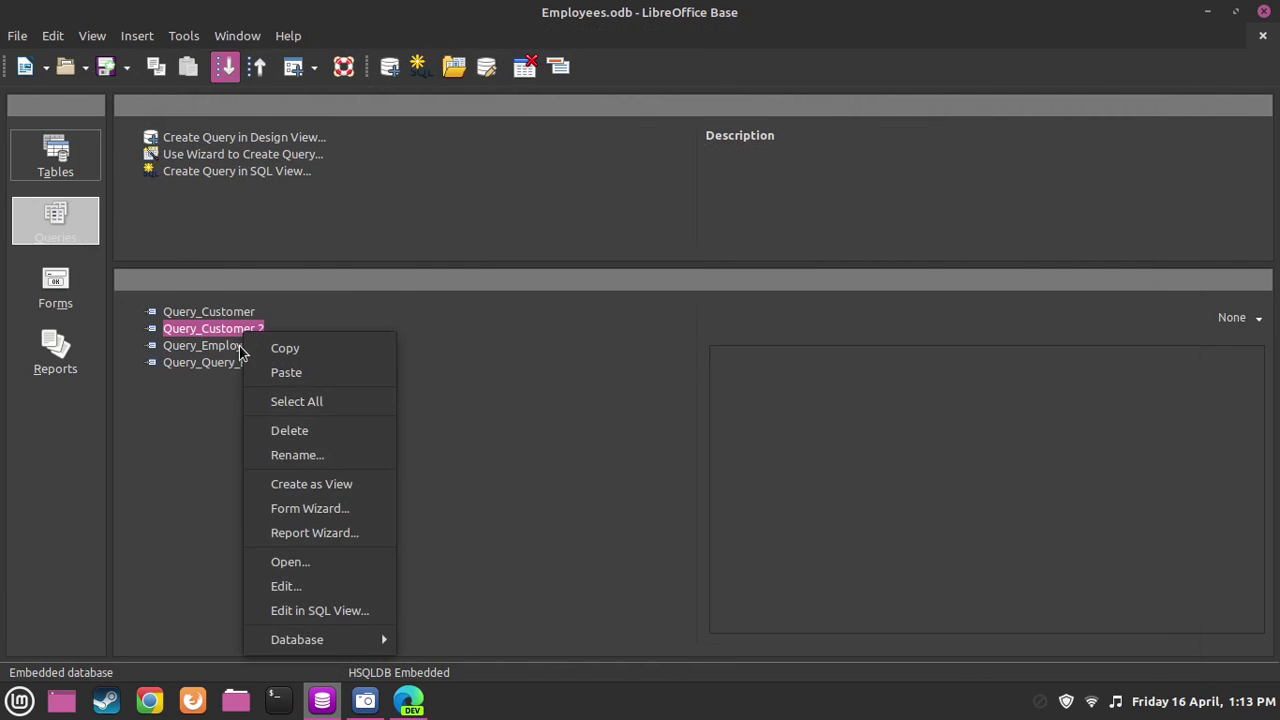
left_click(215, 343)
right_click(215, 343)
left_click(252, 594)
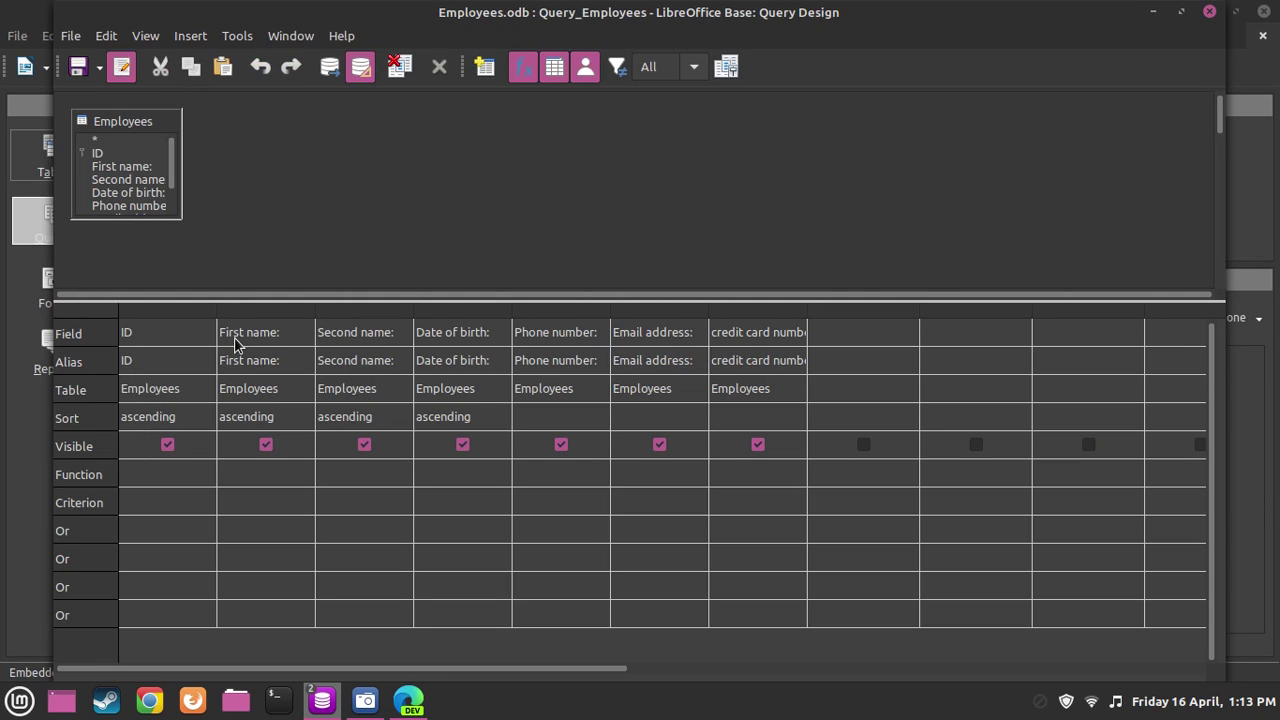
- Hide the credit card number column from the output, keeping Email address visible
left_click(759, 446)
left_click(660, 446)
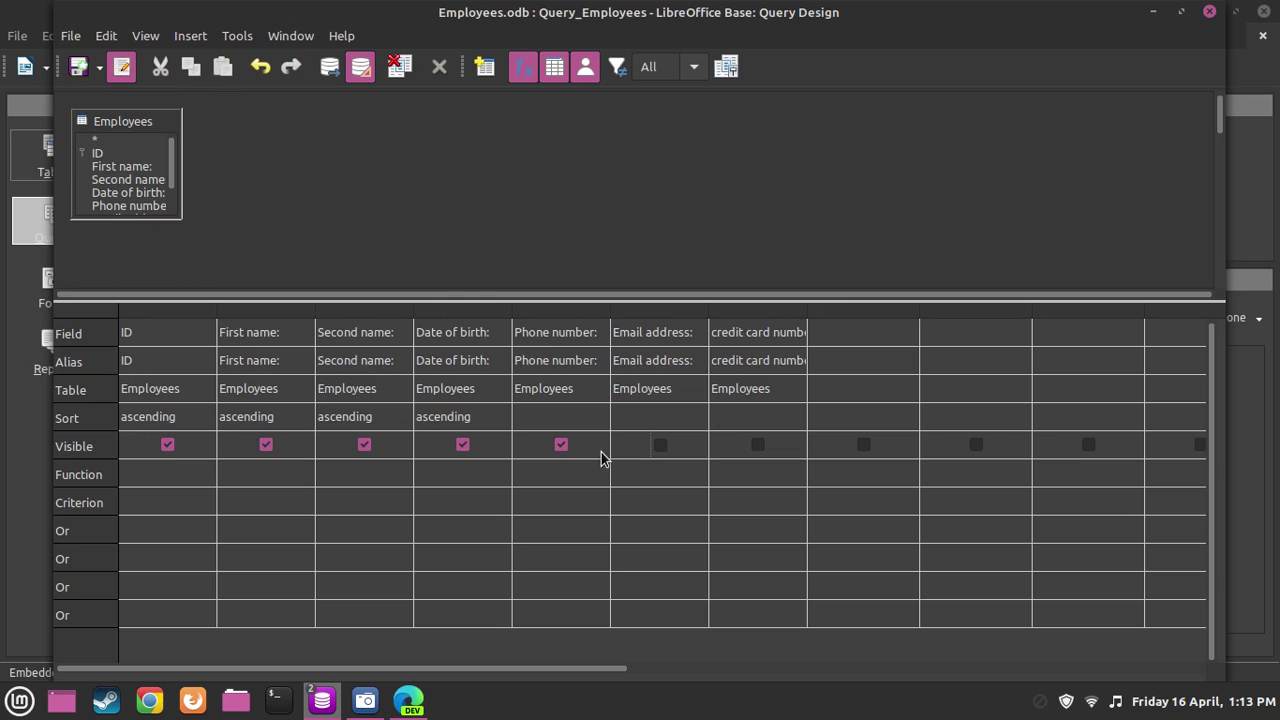
left_click(660, 446)
left_click(814, 529)
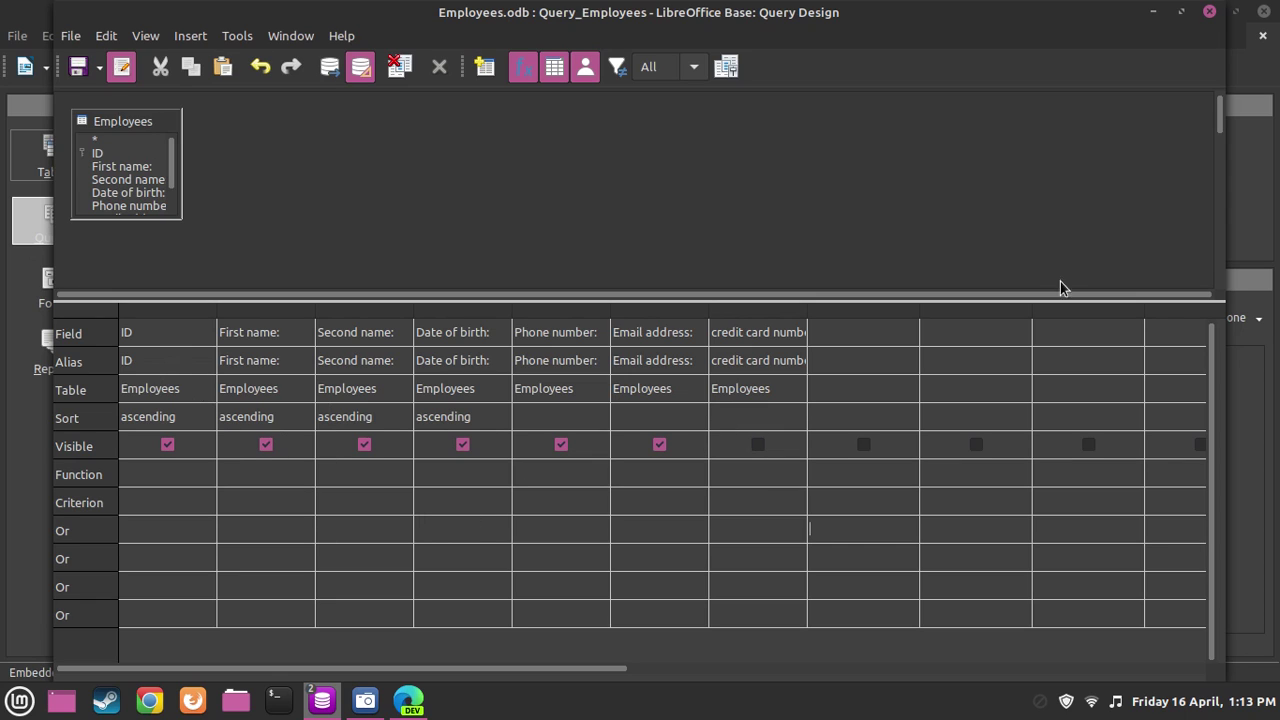
- Close the query design and review the Query_Employees results up to the third record
left_click(1205, 13)
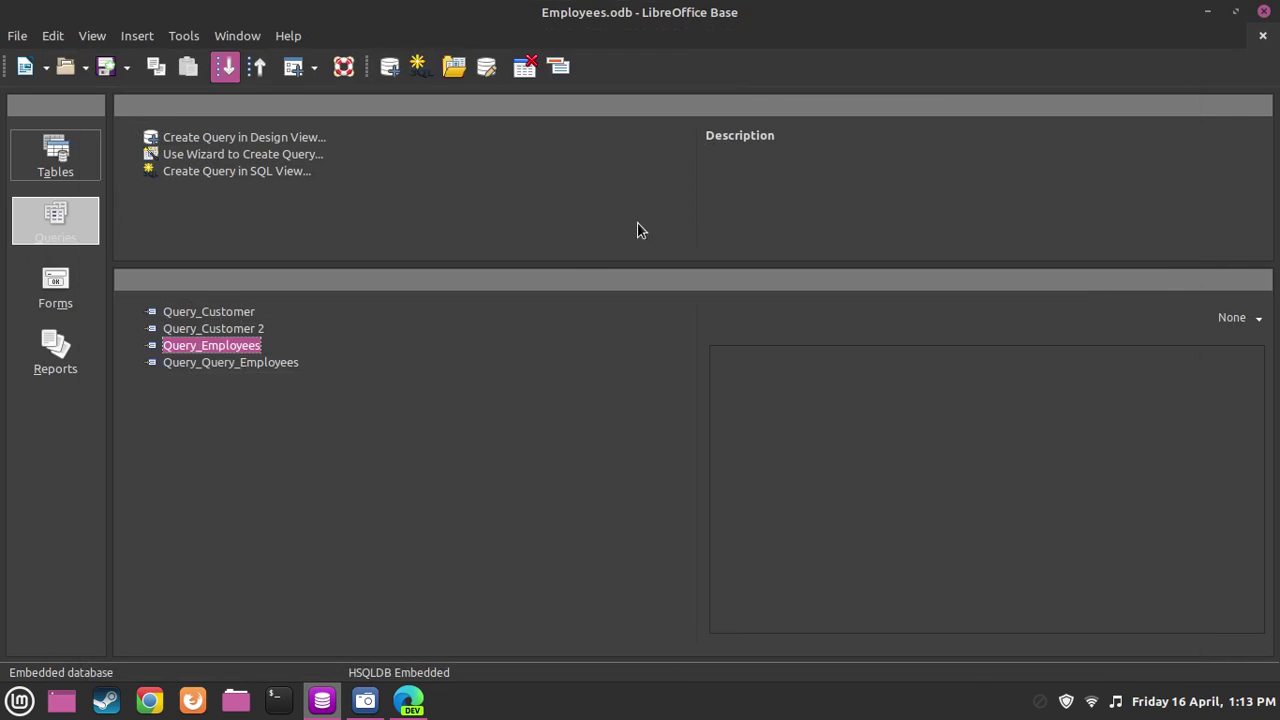
left_click(188, 313)
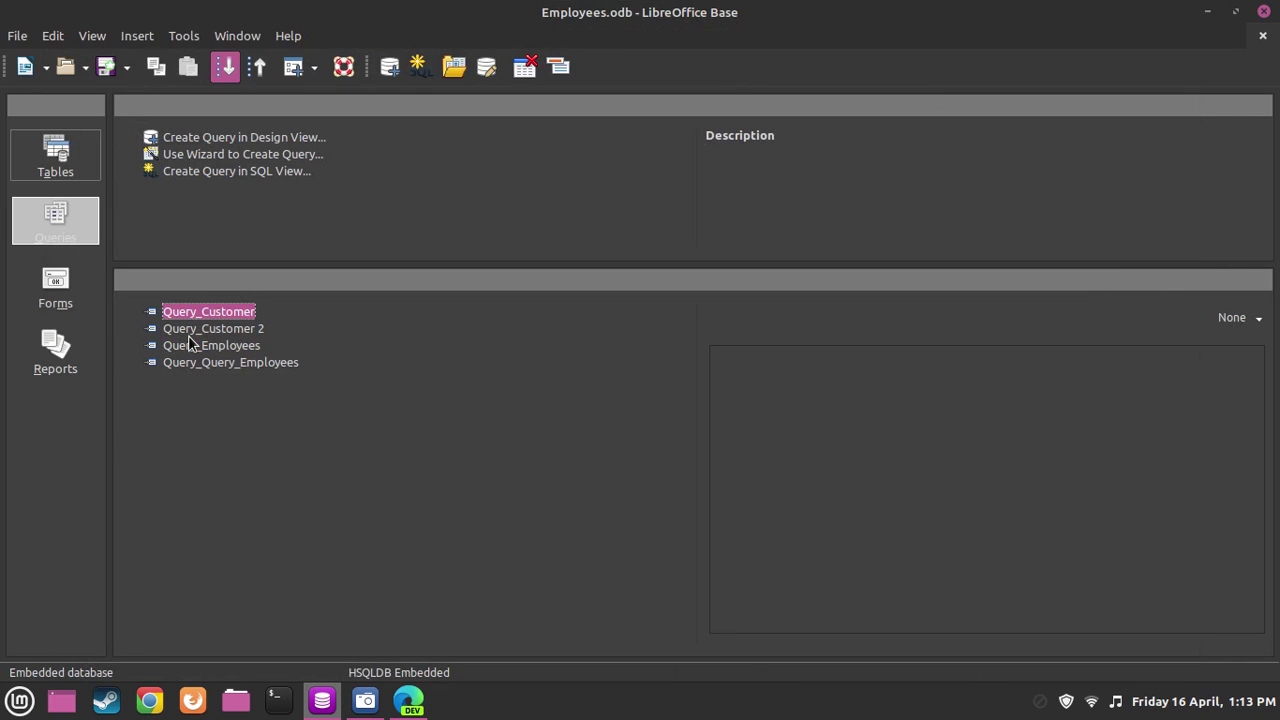
double_click(191, 345)
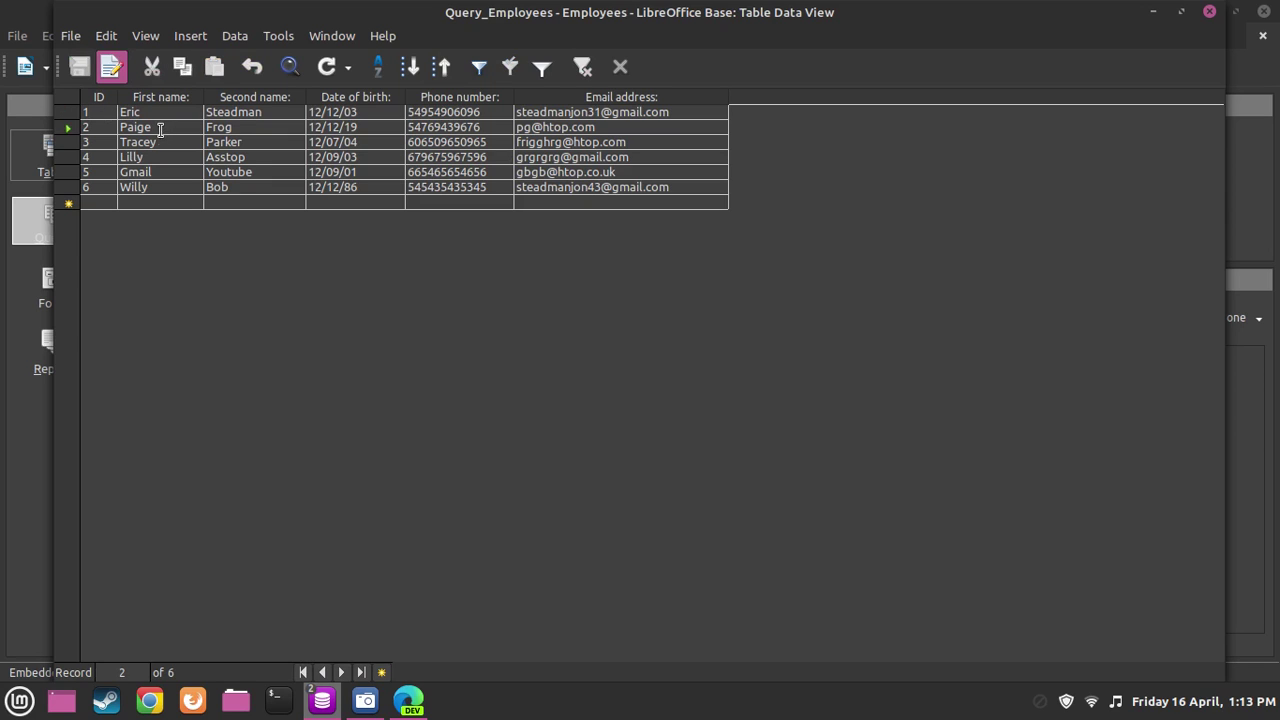
left_click(224, 142)
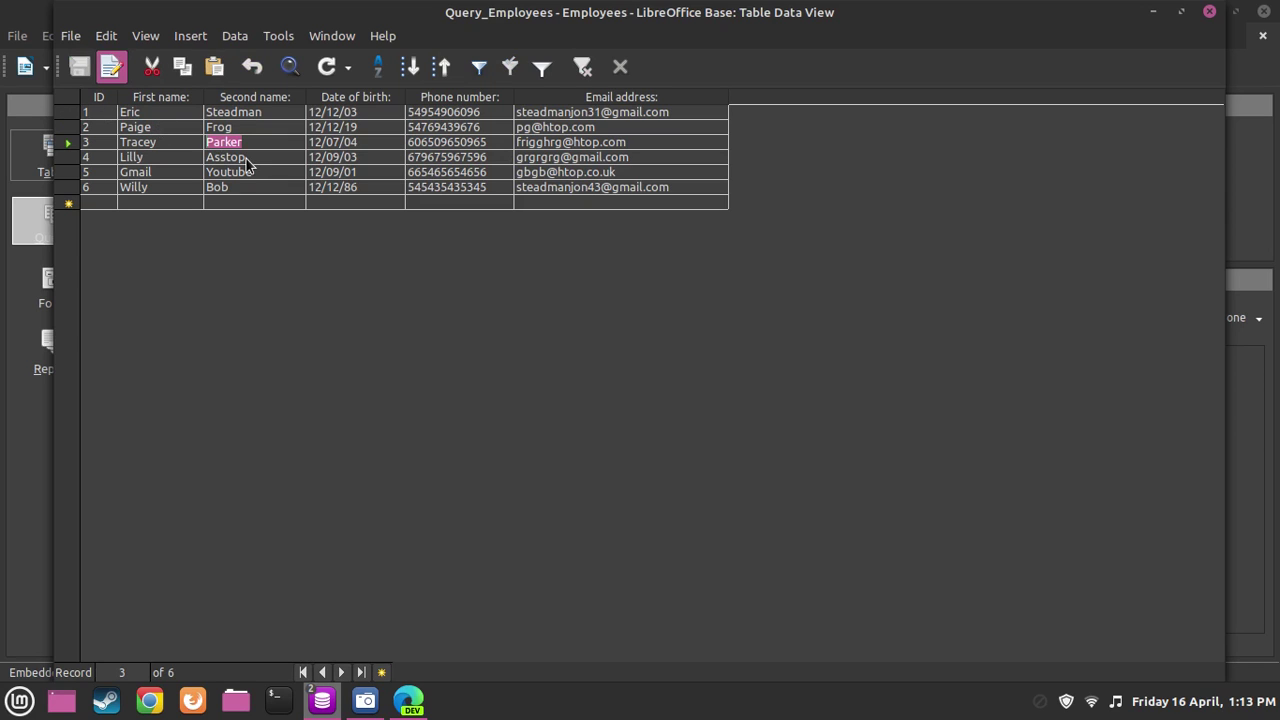
left_click(1209, 11)
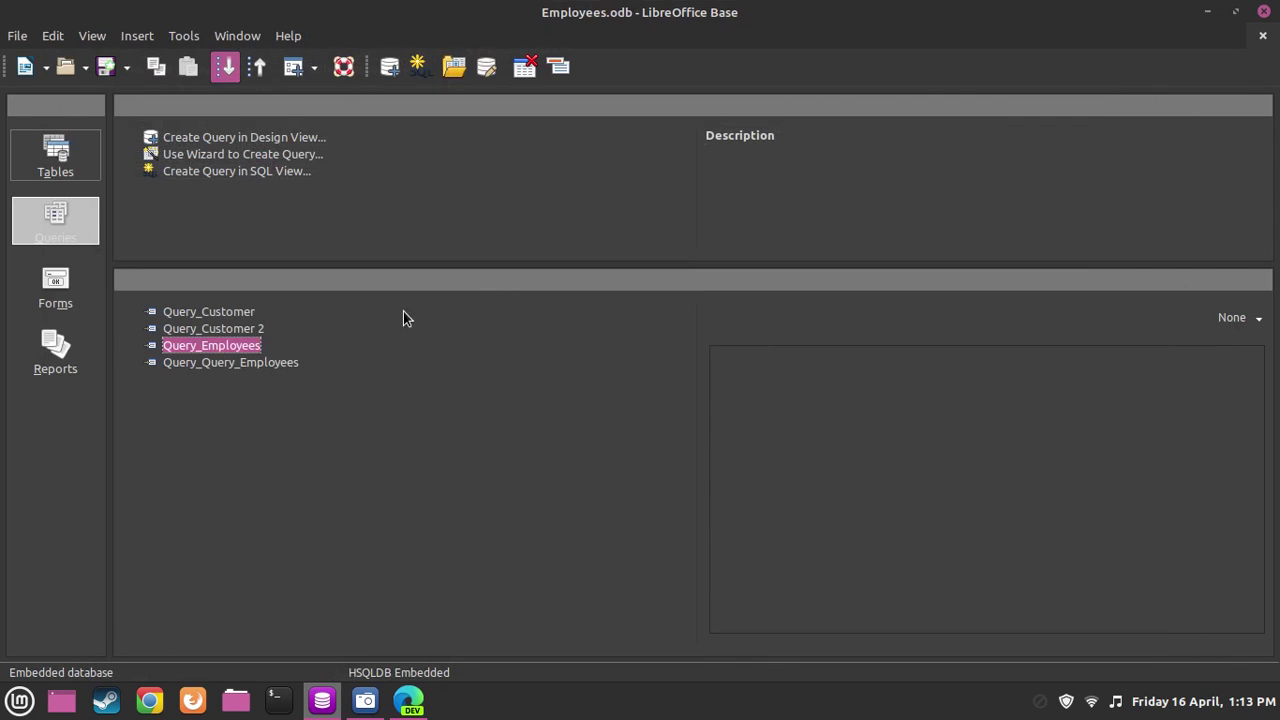
- View the Customer table's six records, close them, and return to the Queries list
left_click(55, 160)
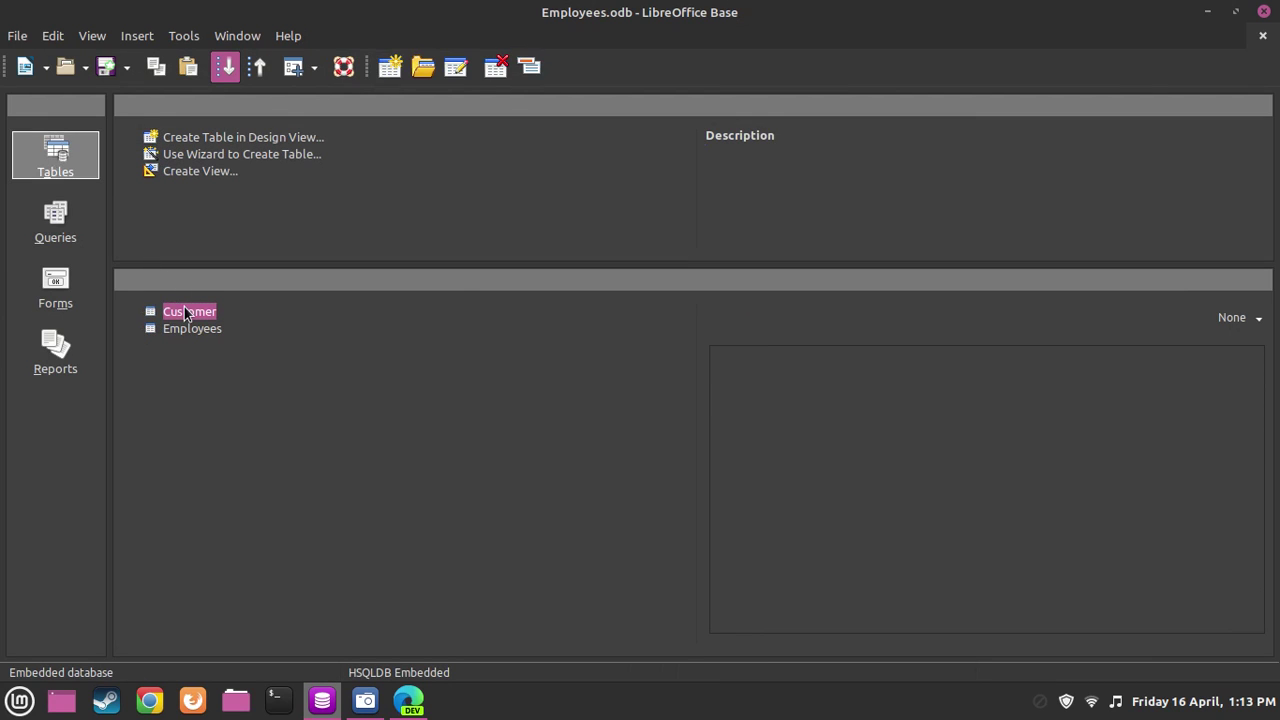
left_click(184, 312)
double_click(184, 312)
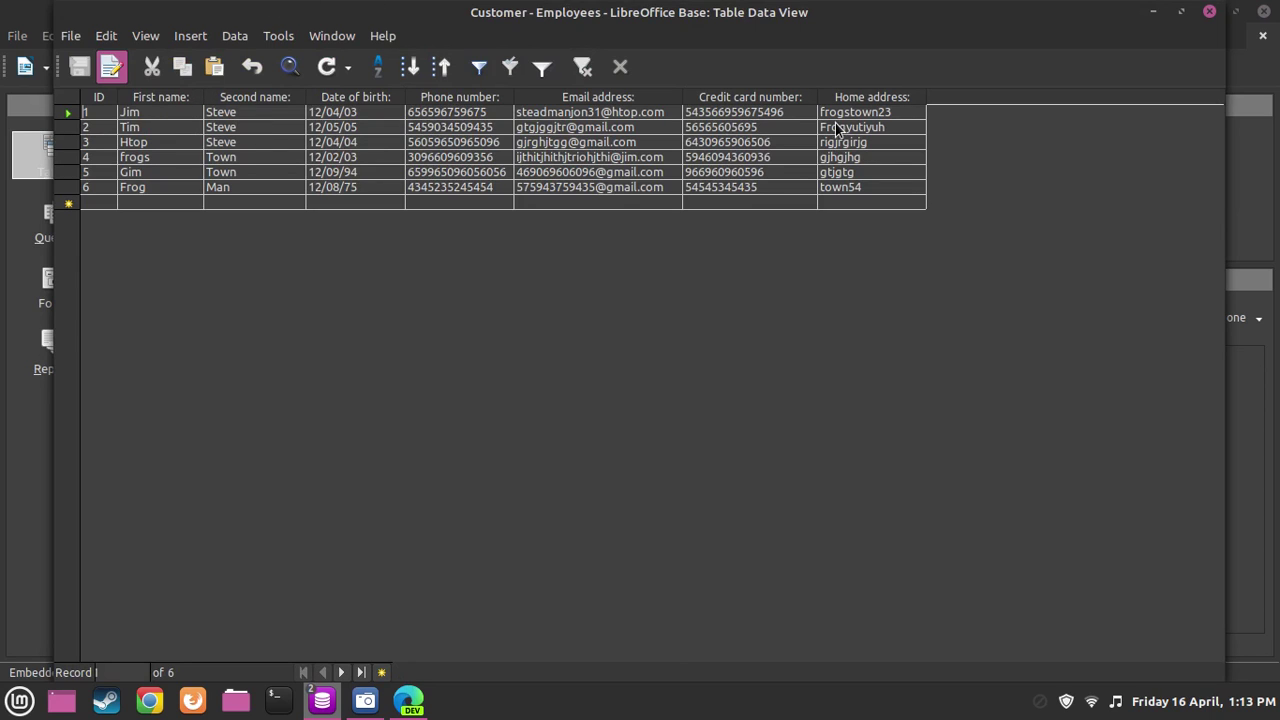
left_click(1209, 11)
left_click(68, 228)
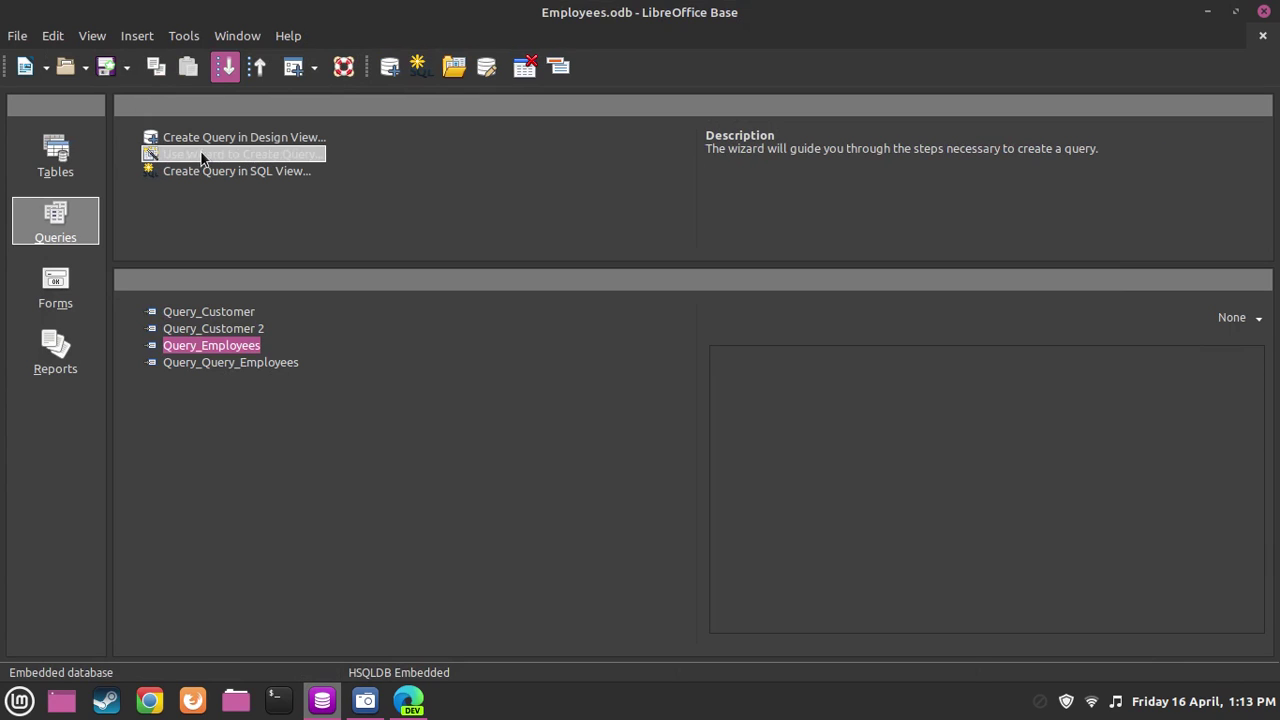
- Browse Tables, Queries and Forms, open and close the Customers form, then show Reports
left_click(71, 160)
left_click(69, 195)
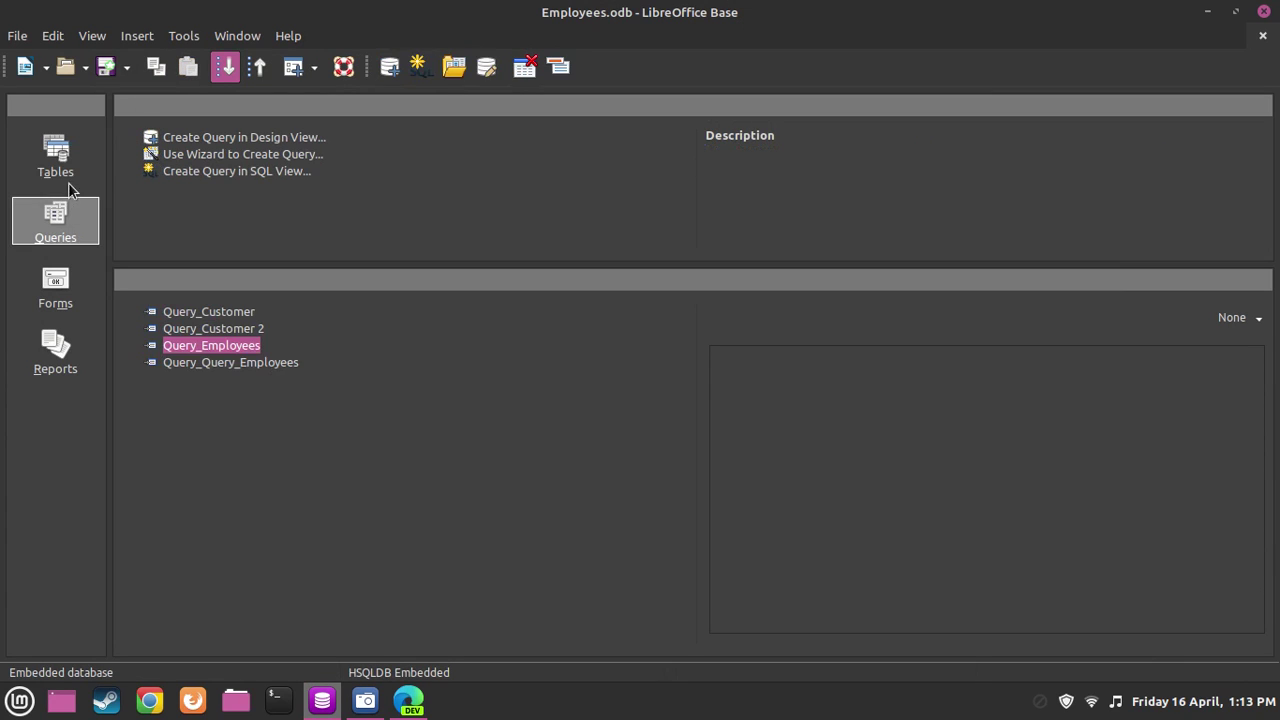
left_click(57, 285)
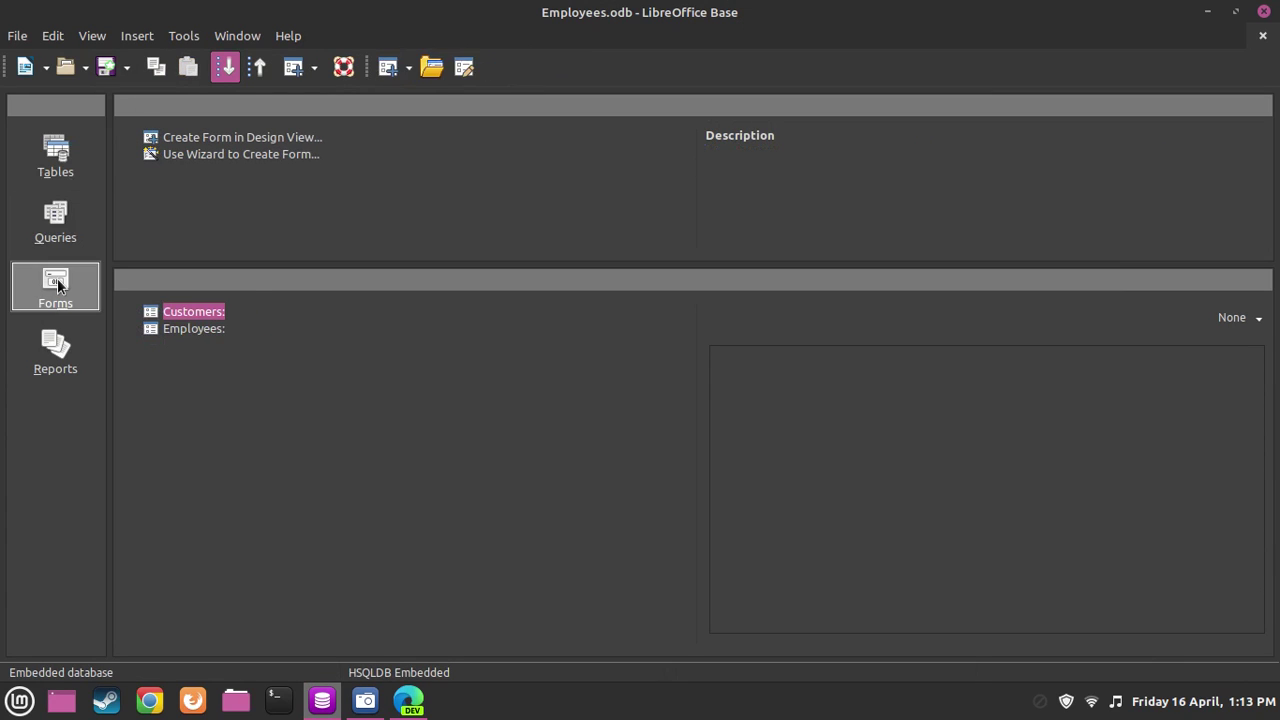
double_click(189, 314)
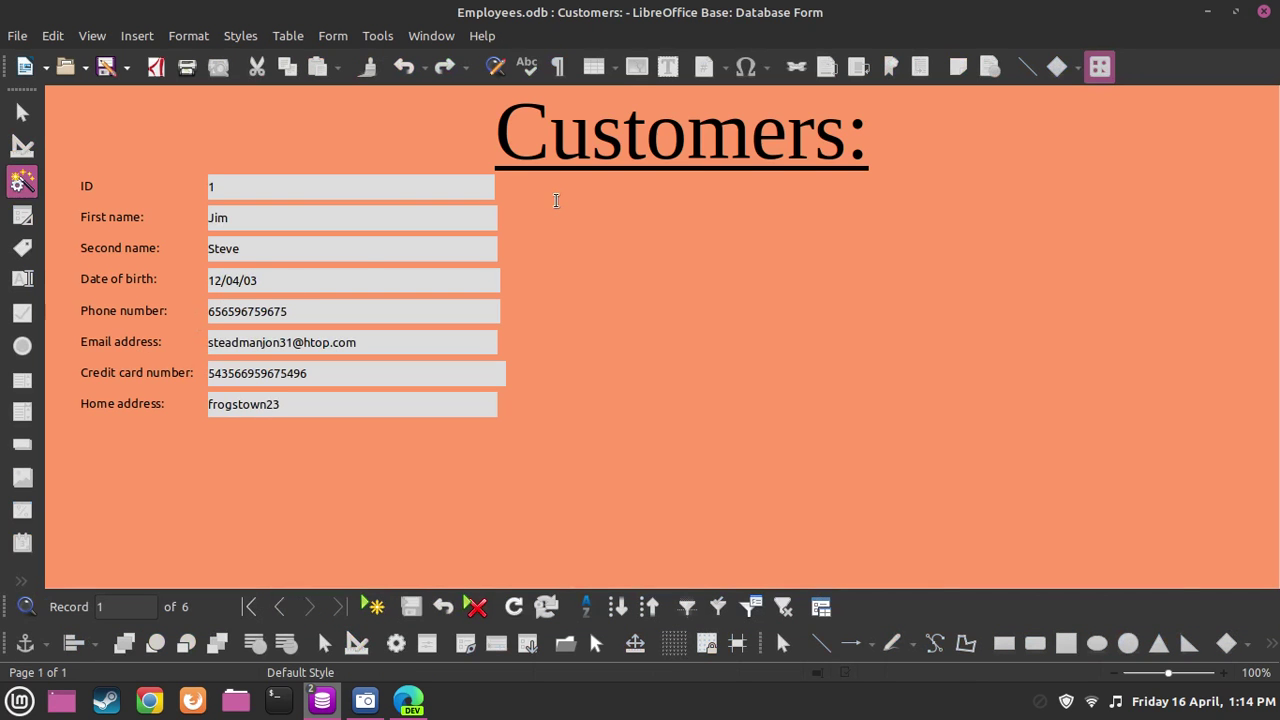
left_click(1264, 11)
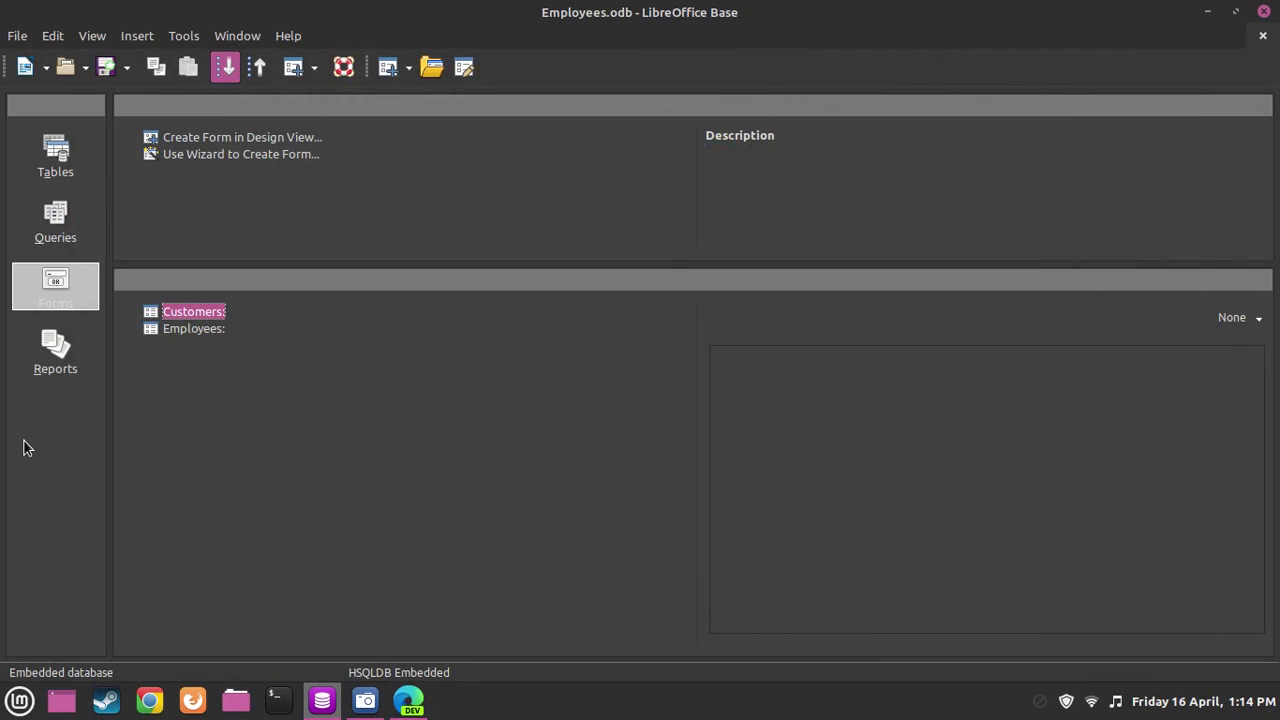
left_click(55, 352)
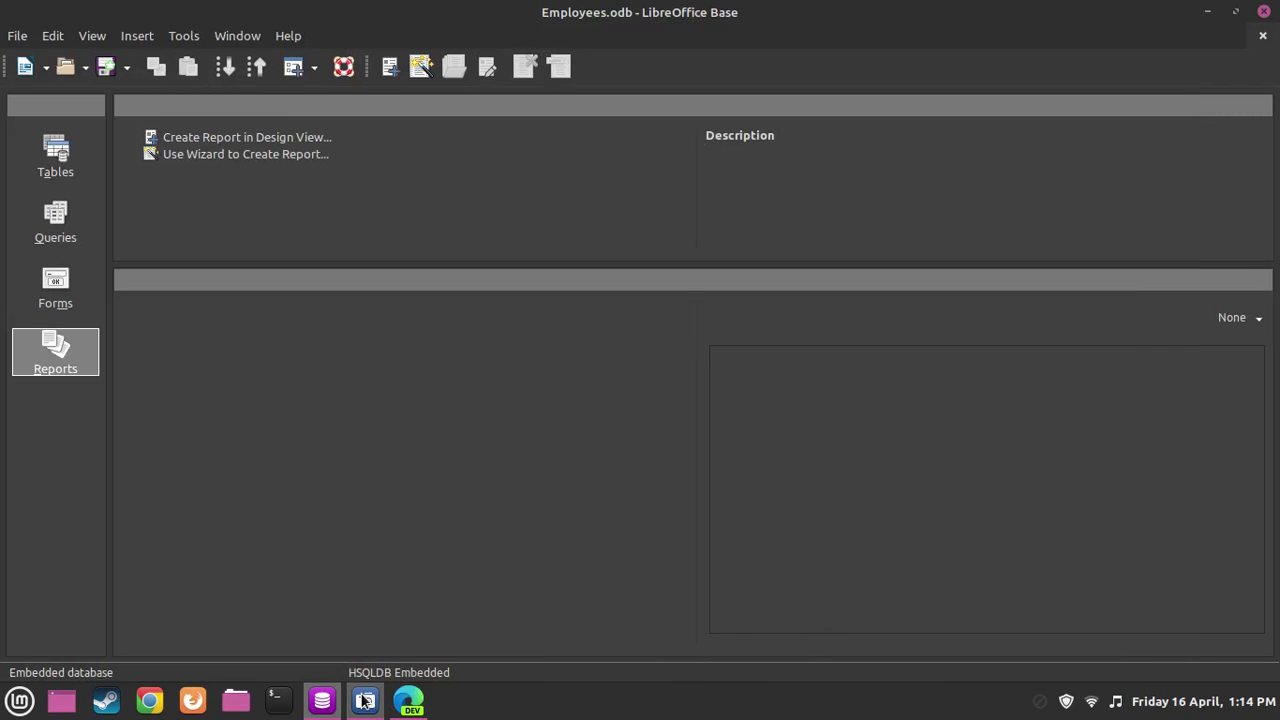
left_click(365, 700)
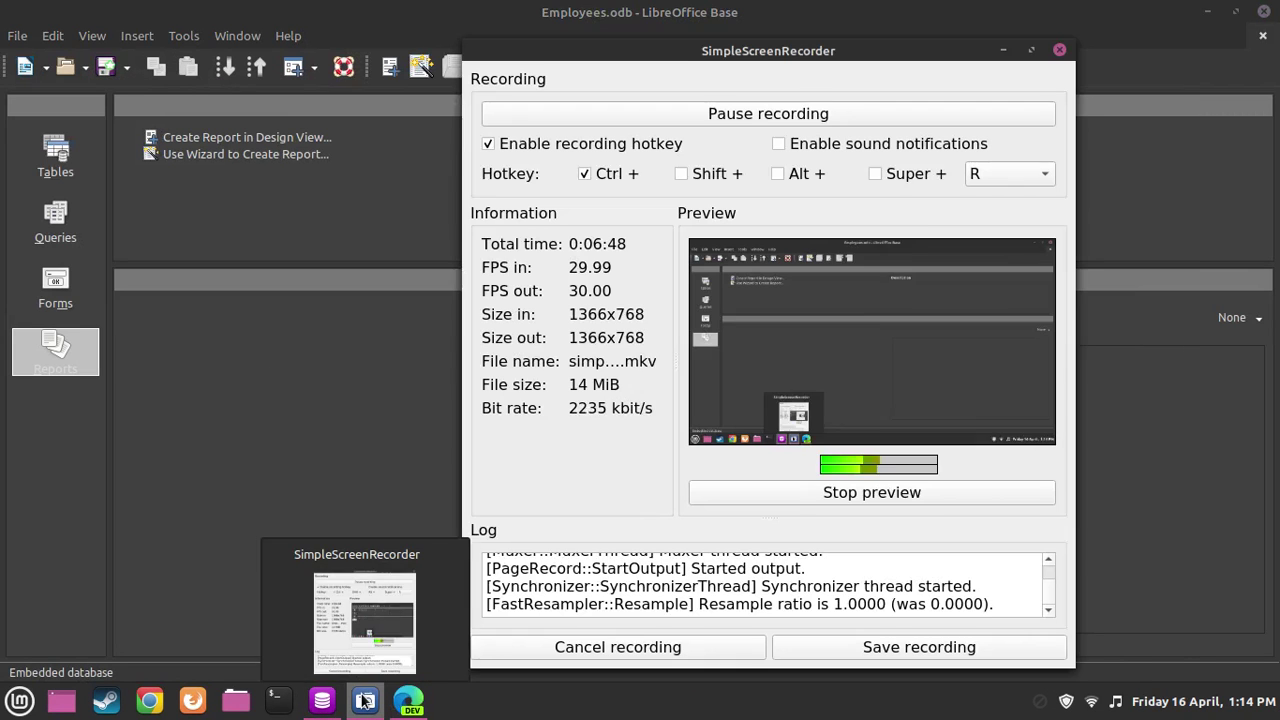
- Bring the Employees.odb window with its empty Reports section back in front of the recorder
left_click(302, 493)
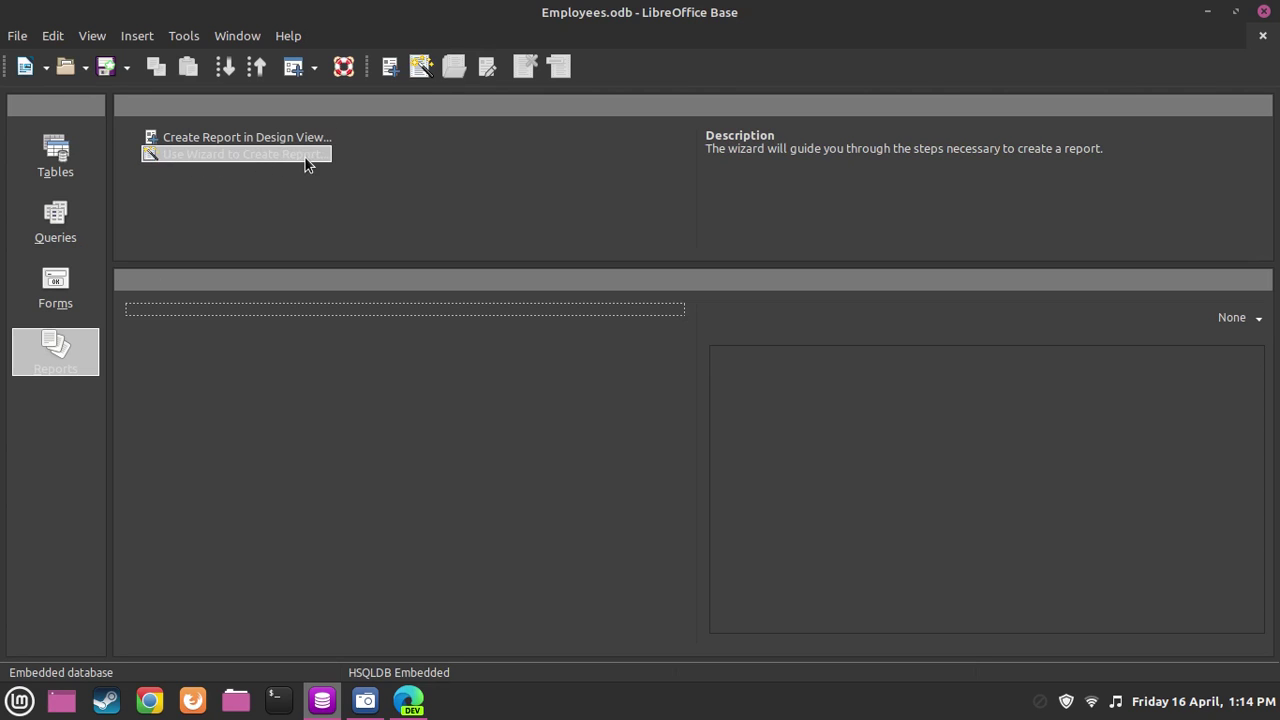
- Start the Report Wizard on the Employees table with all fields added
left_click(204, 155)
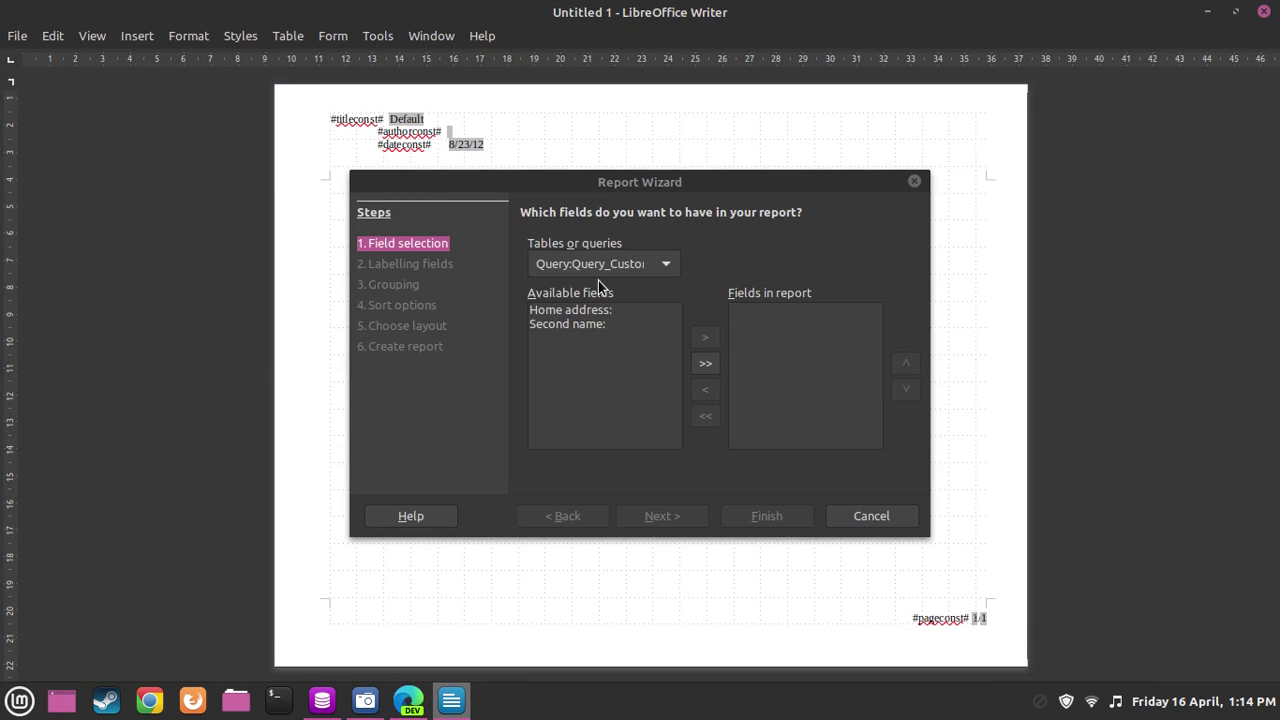
left_click(600, 264)
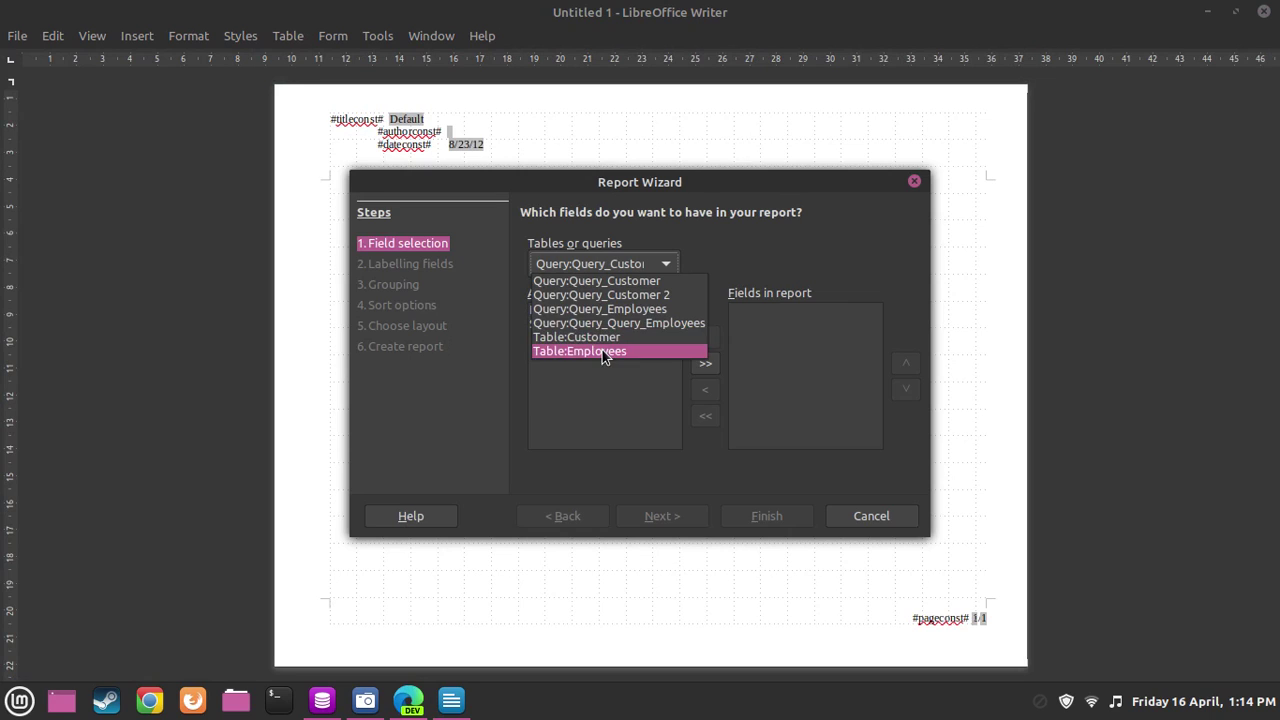
left_click(602, 351)
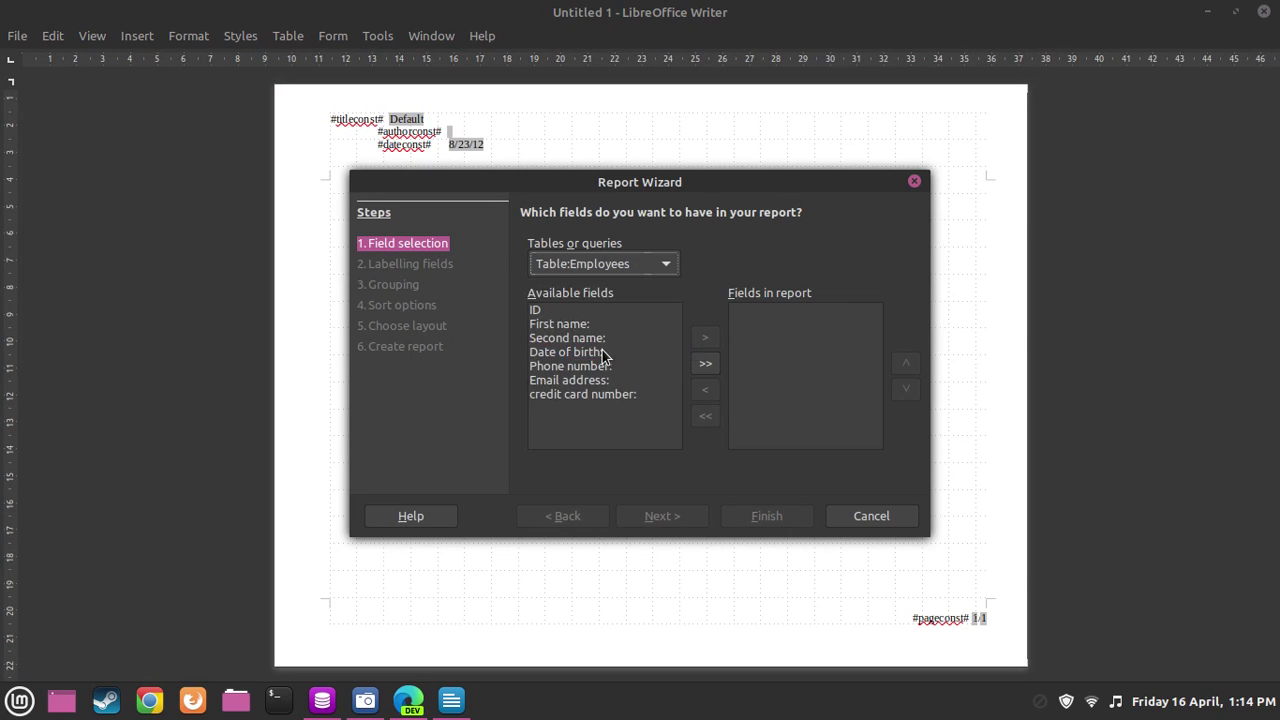
left_click(705, 364)
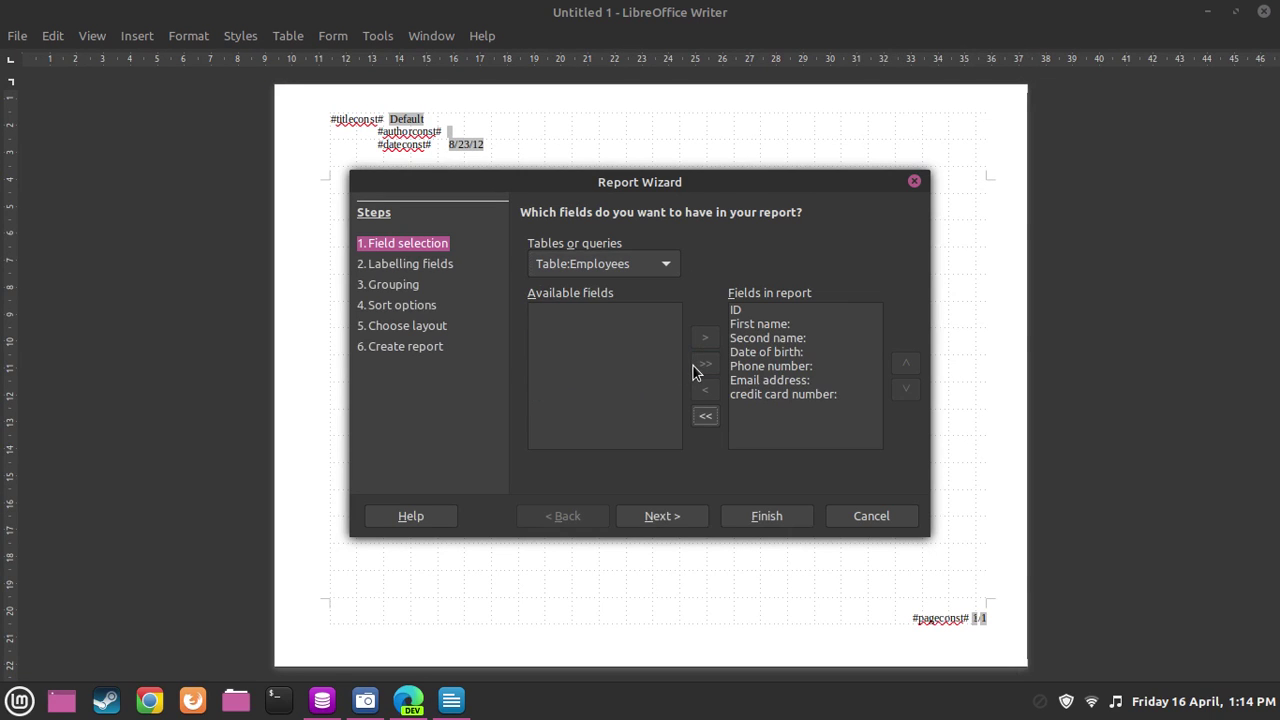
left_click(661, 516)
left_click(661, 516)
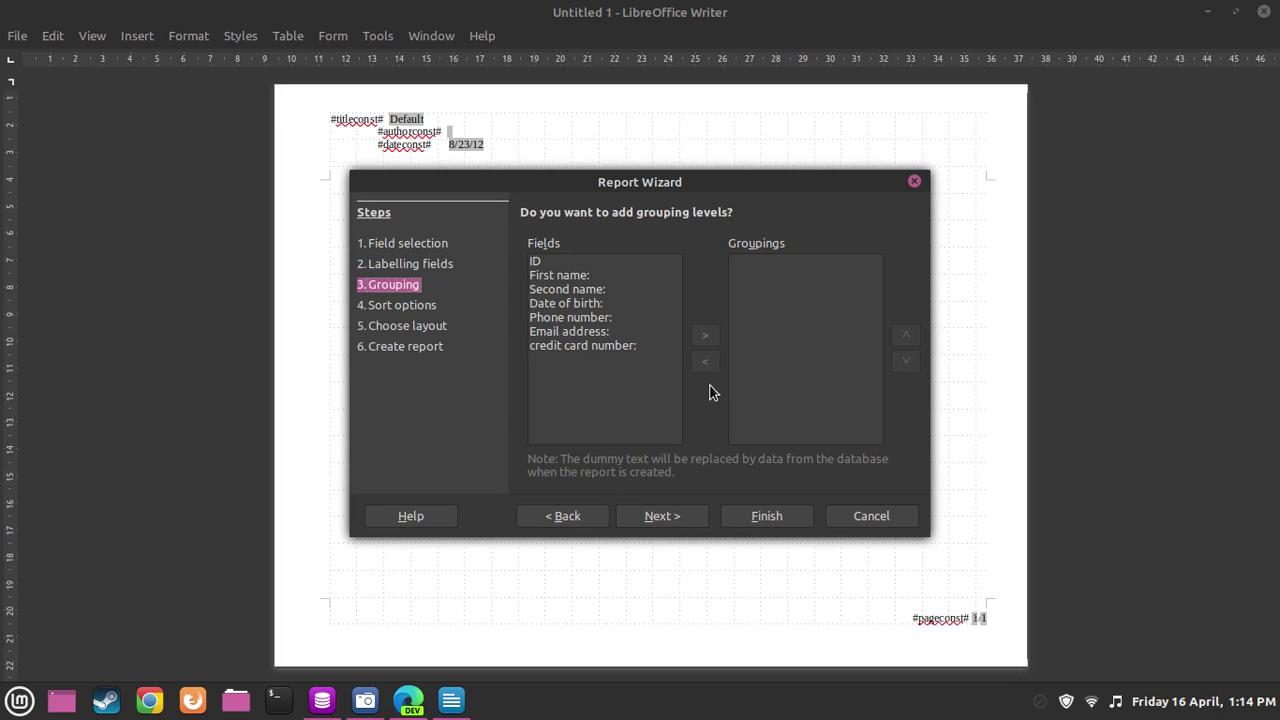
- Set the report sort order to ID, then First name, then Second name
left_click(688, 518)
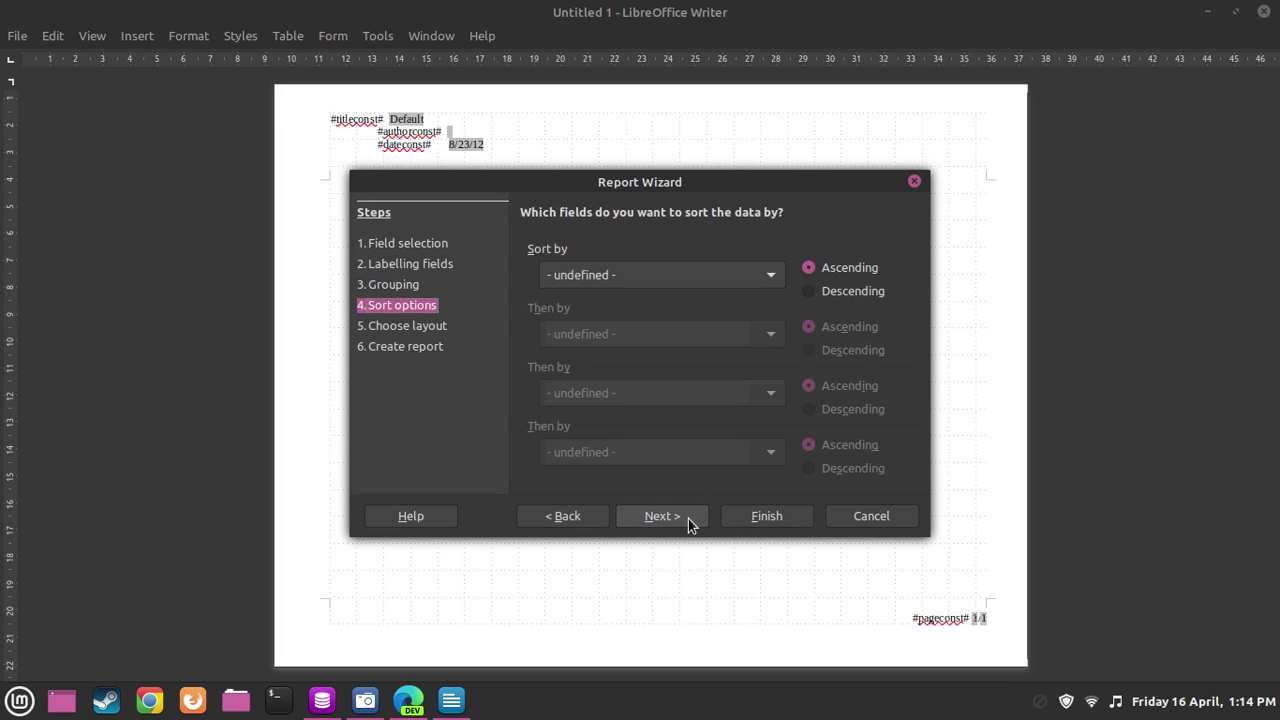
left_click(634, 277)
left_click(619, 275)
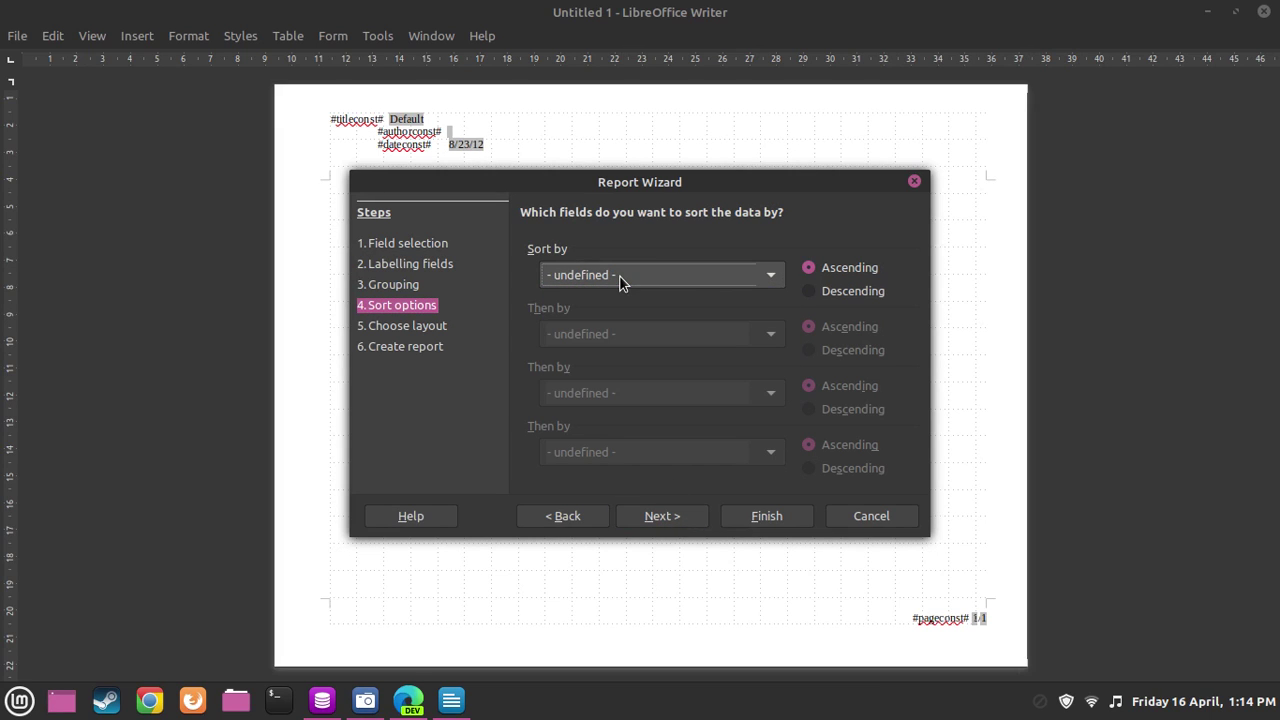
left_click(619, 275)
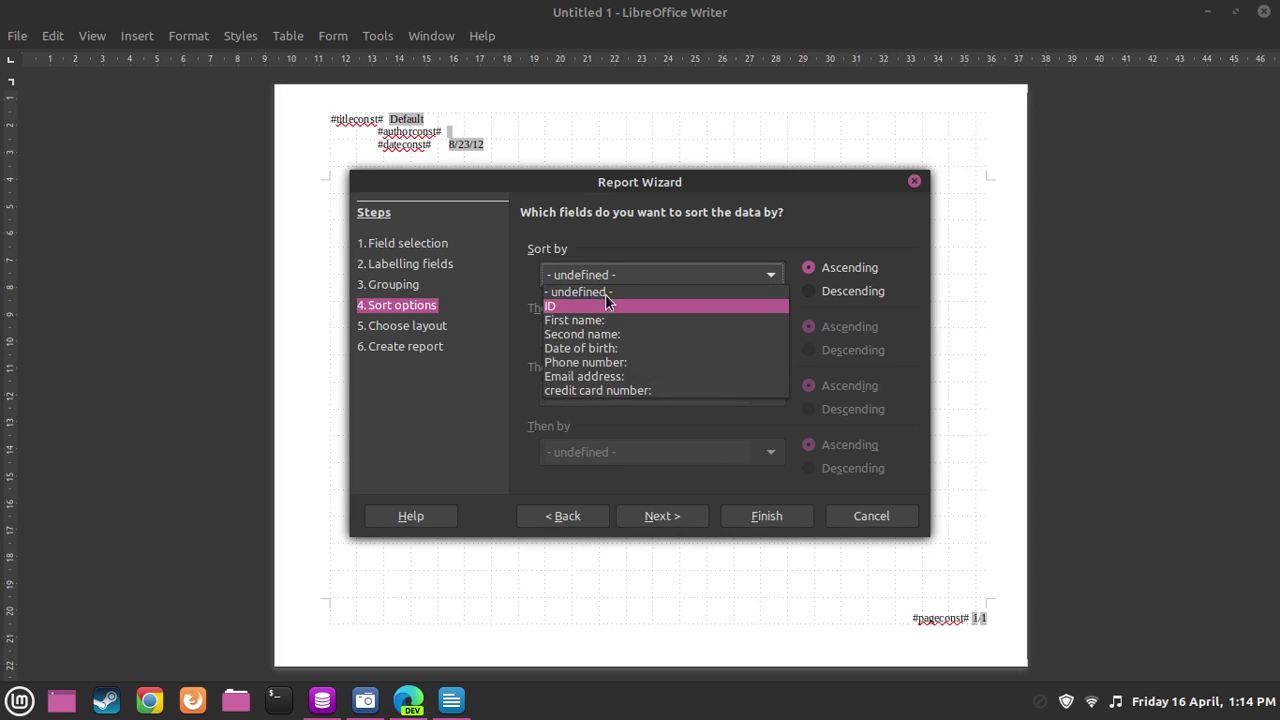
left_click(597, 310)
left_click(599, 336)
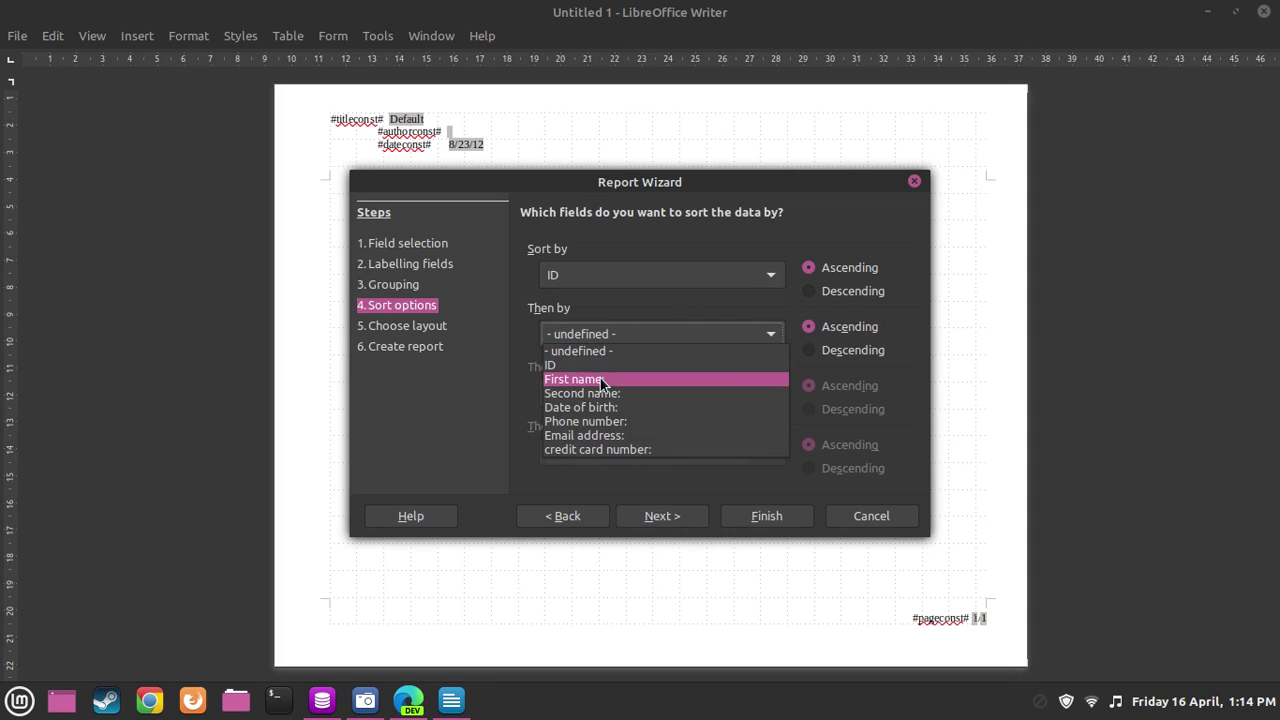
left_click(604, 380)
left_click(608, 394)
left_click(608, 451)
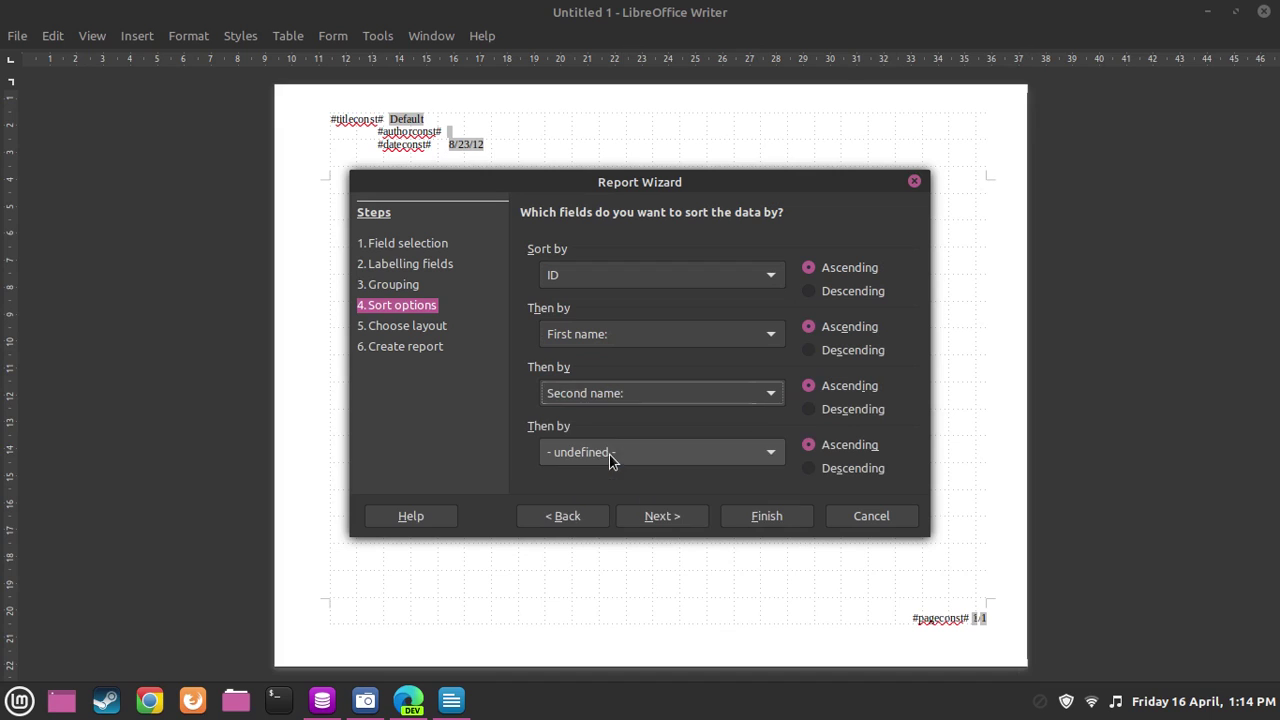
left_click(608, 452)
- Clear all the sort levels again, leaving the report unsorted
left_click(587, 443)
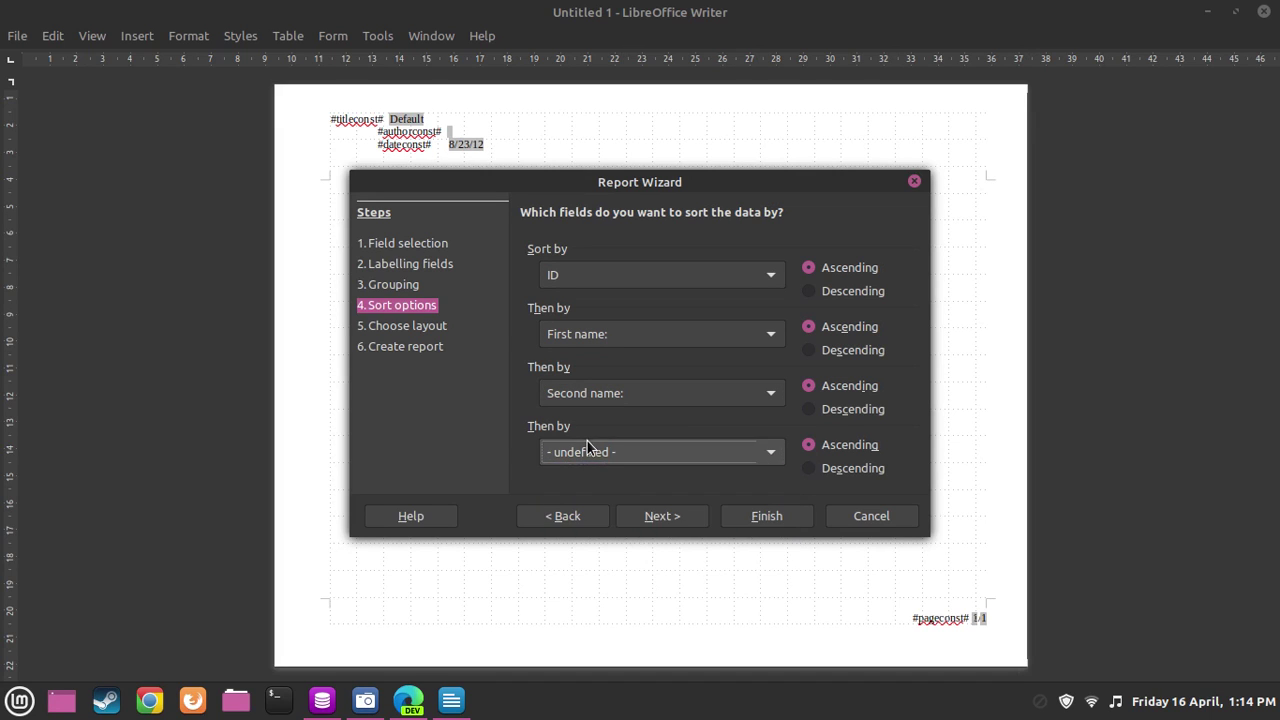
left_click(587, 443)
left_click(599, 476)
left_click(587, 401)
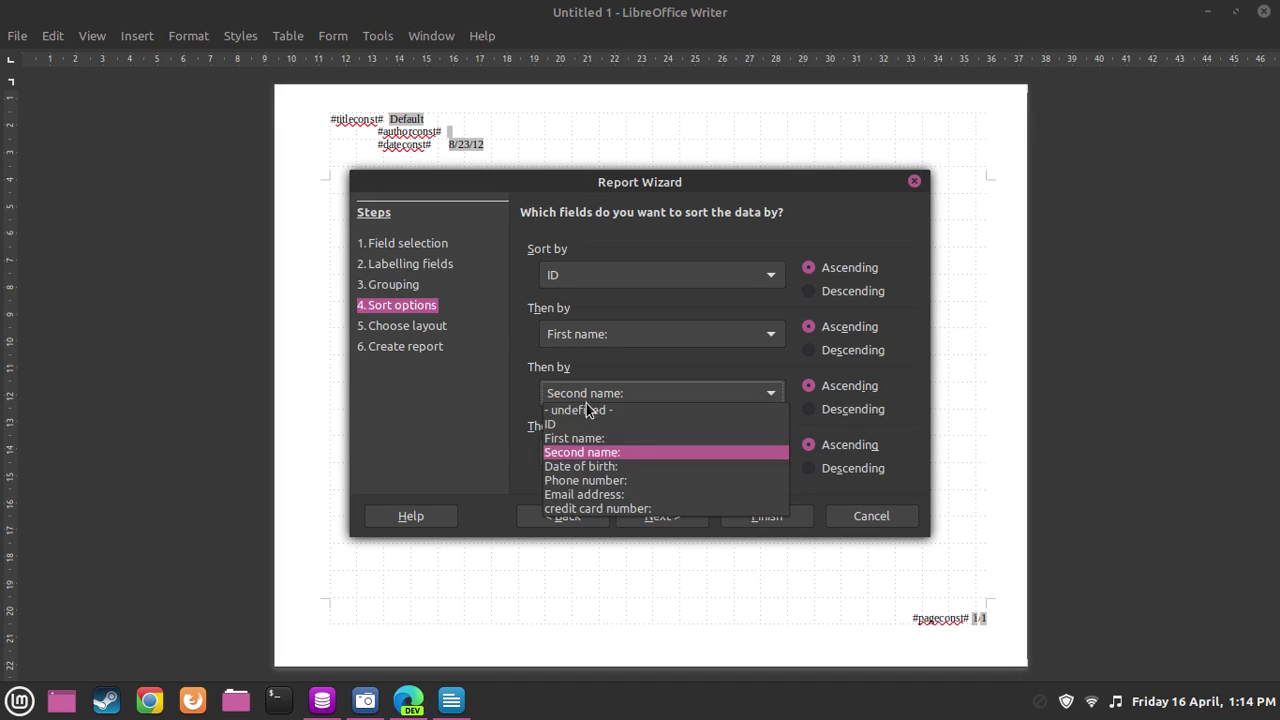
left_click(587, 407)
left_click(583, 340)
left_click(578, 350)
left_click(576, 277)
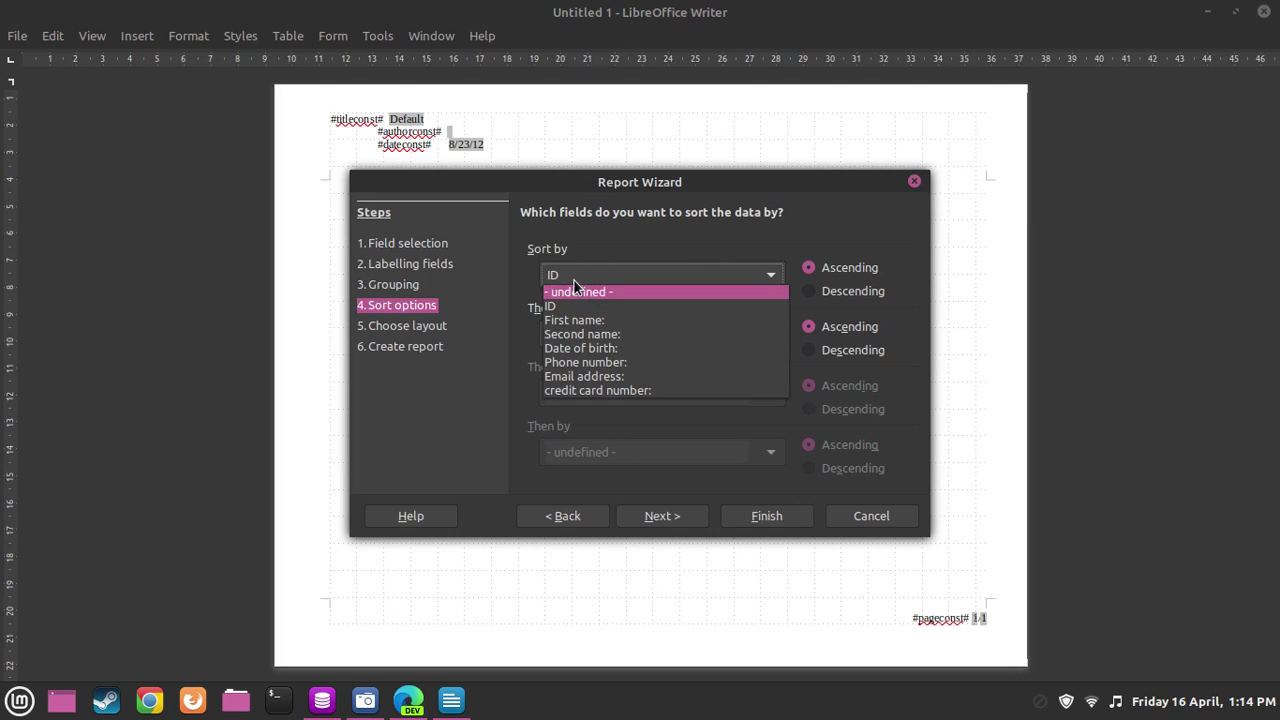
left_click(576, 290)
- Advance through the remaining steps and finish generating the Employees report
left_click(648, 518)
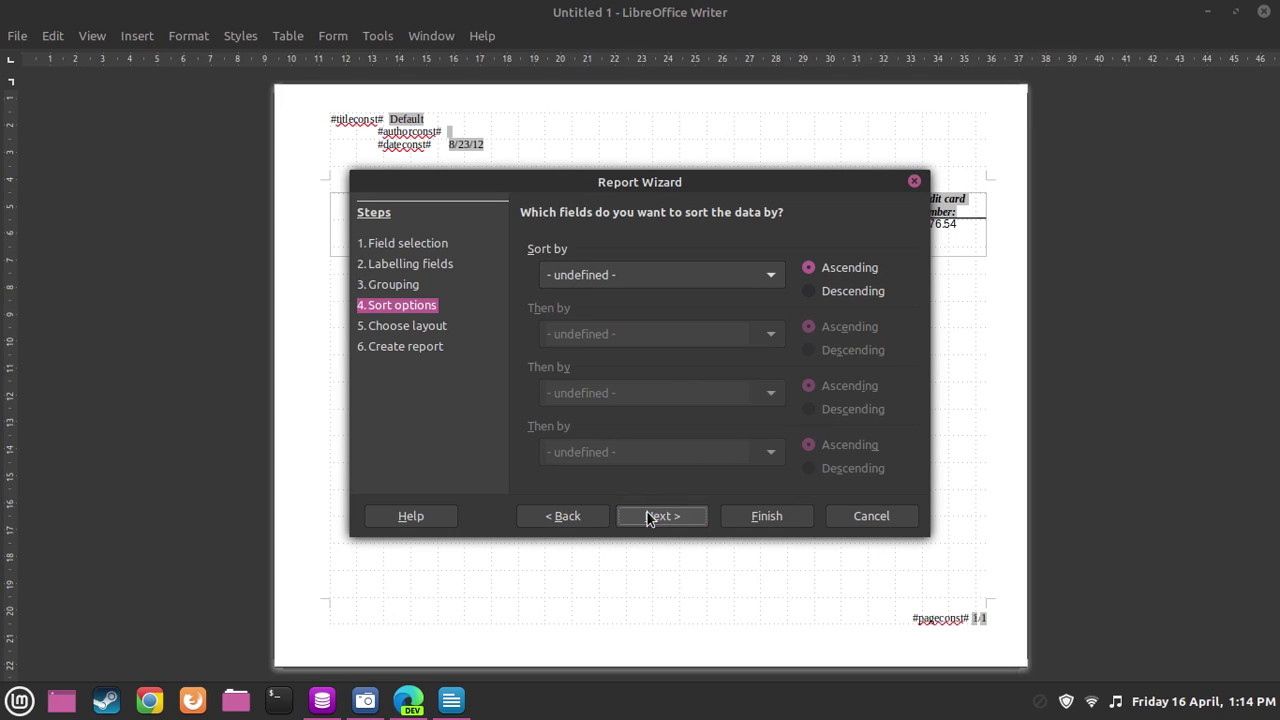
left_click(650, 516)
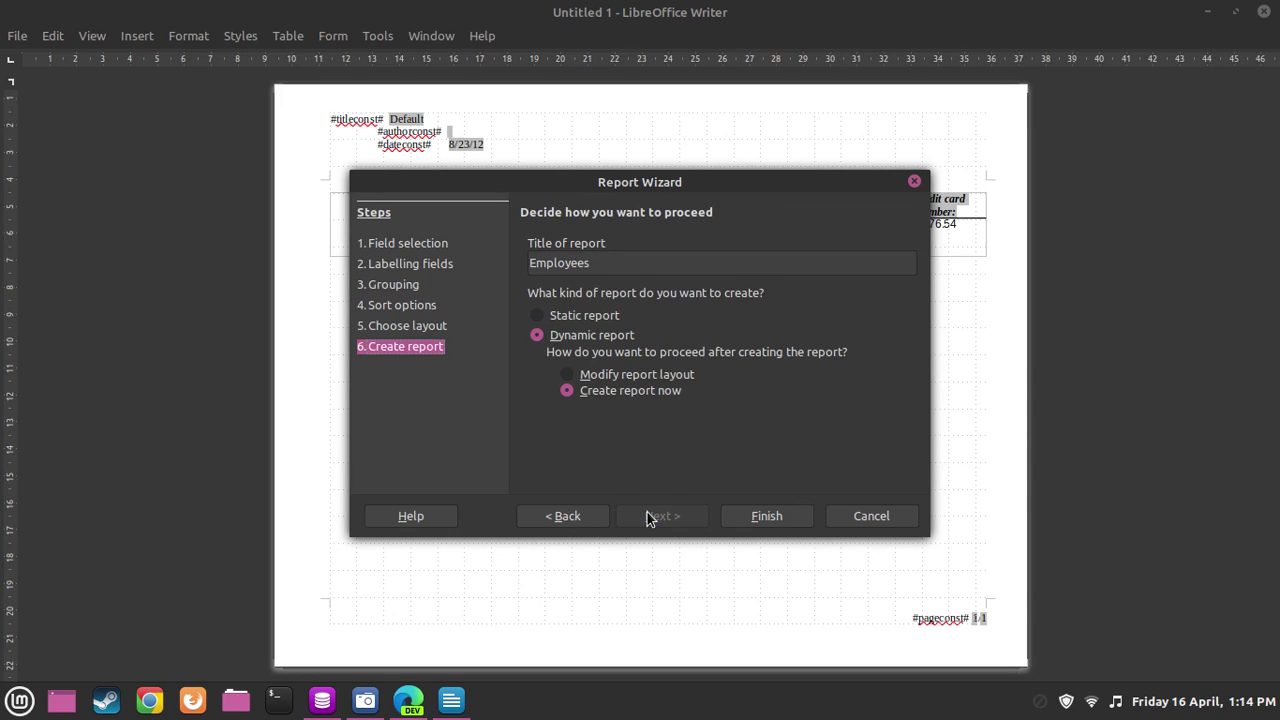
left_click(741, 518)
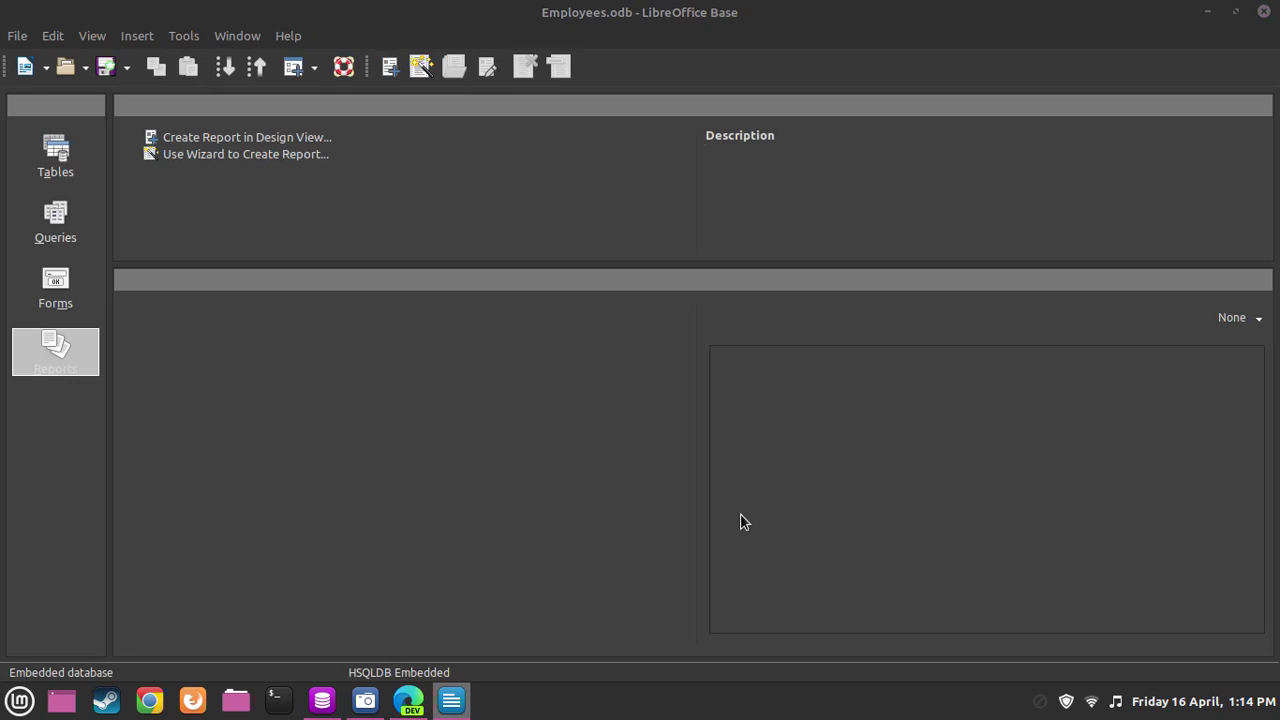